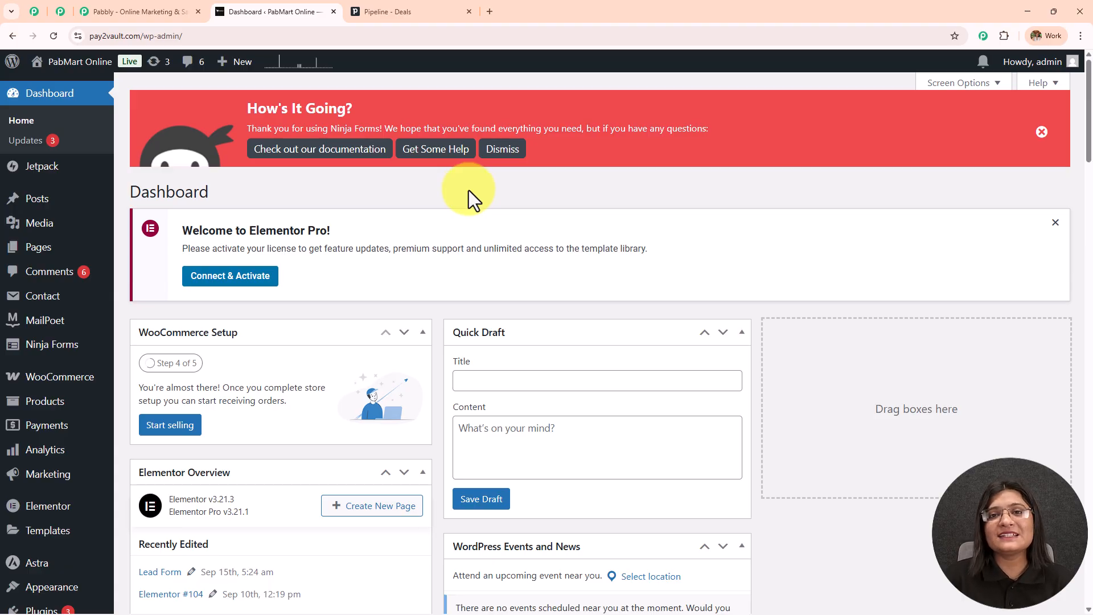
# Glance at the Pipedrive deals board, then go to the Pabbly homepage and select its web address.
pyautogui.click(415, 11)
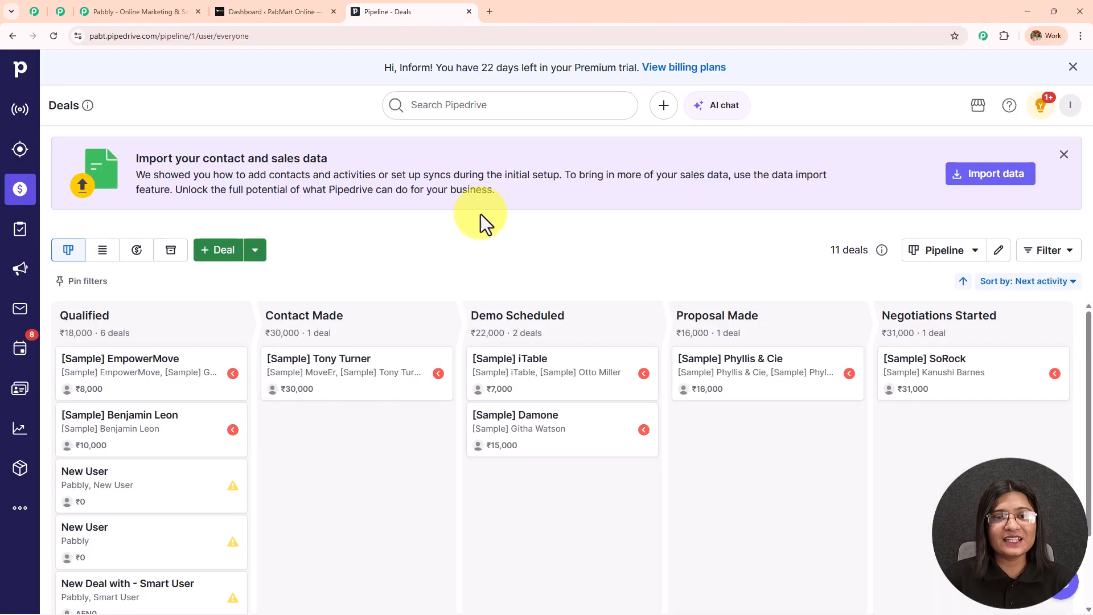
pyautogui.click(156, 9)
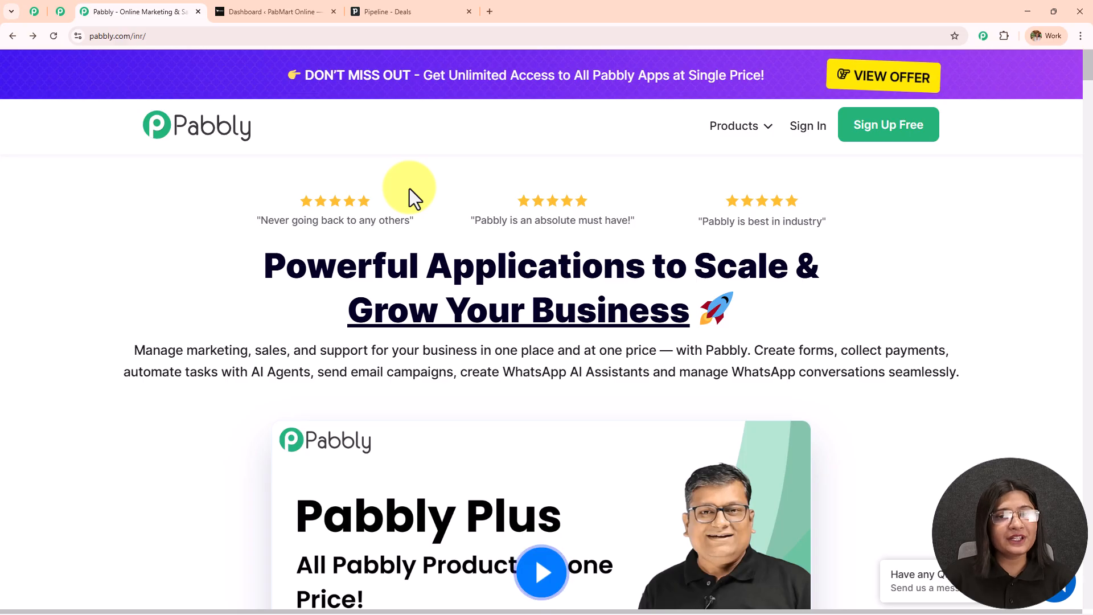
pyautogui.click(171, 36)
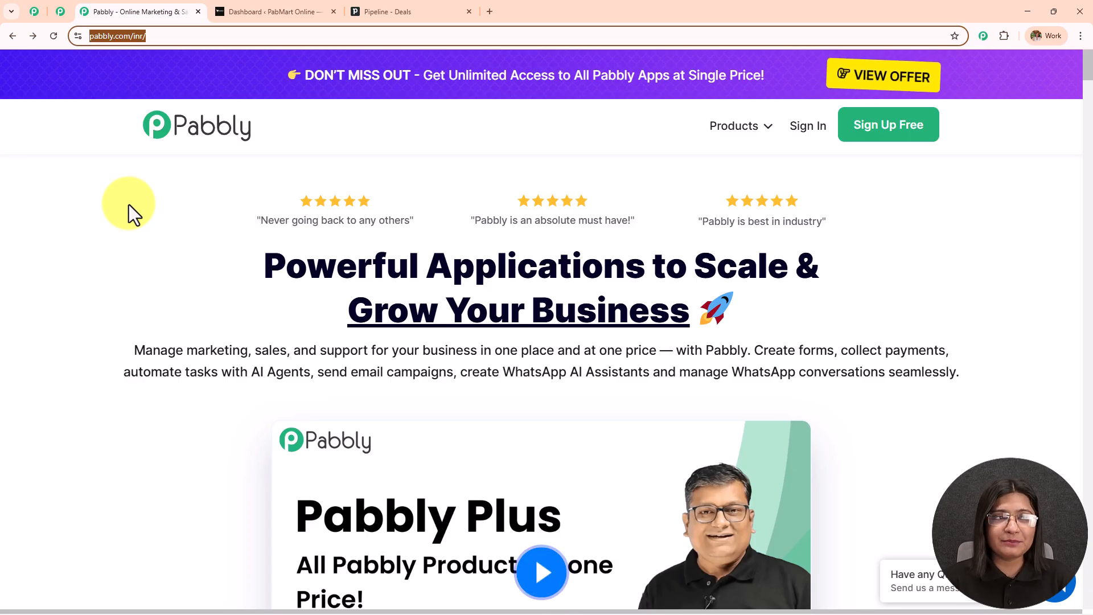
pyautogui.click(61, 12)
pyautogui.scroll(-1, 219, 276)
pyautogui.scroll(-8, 219, 276)
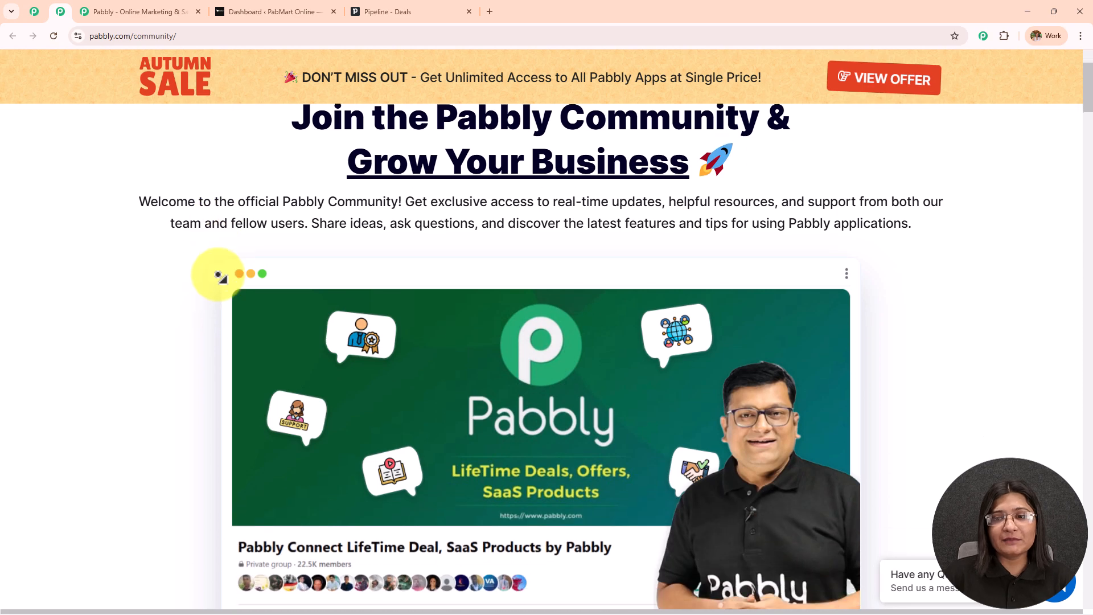
pyautogui.scroll(-8, 219, 276)
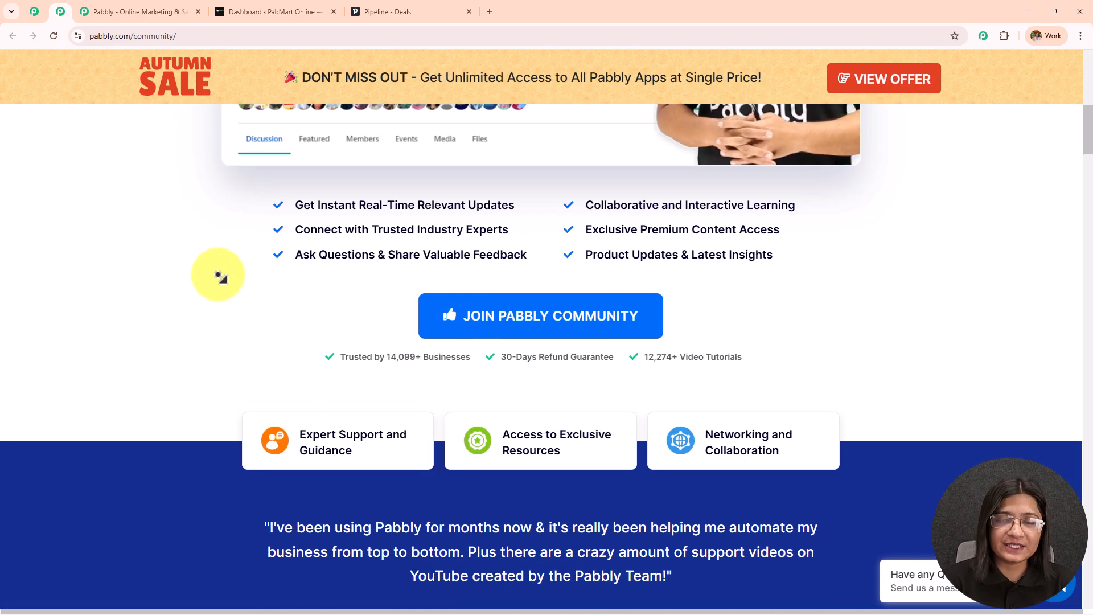
pyautogui.scroll(-8, 219, 276)
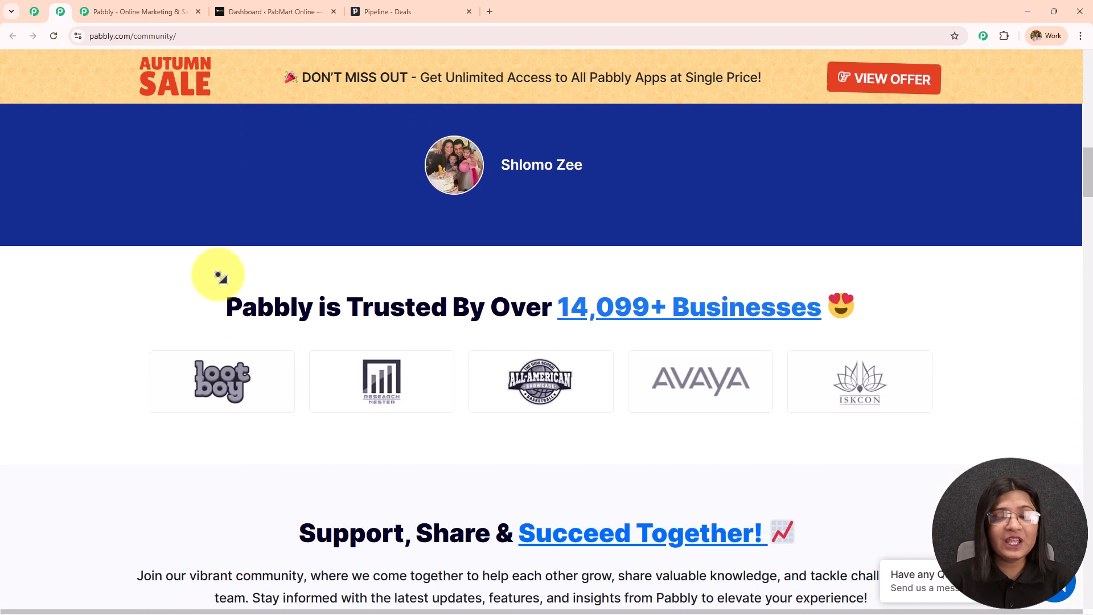
pyautogui.scroll(-8, 219, 276)
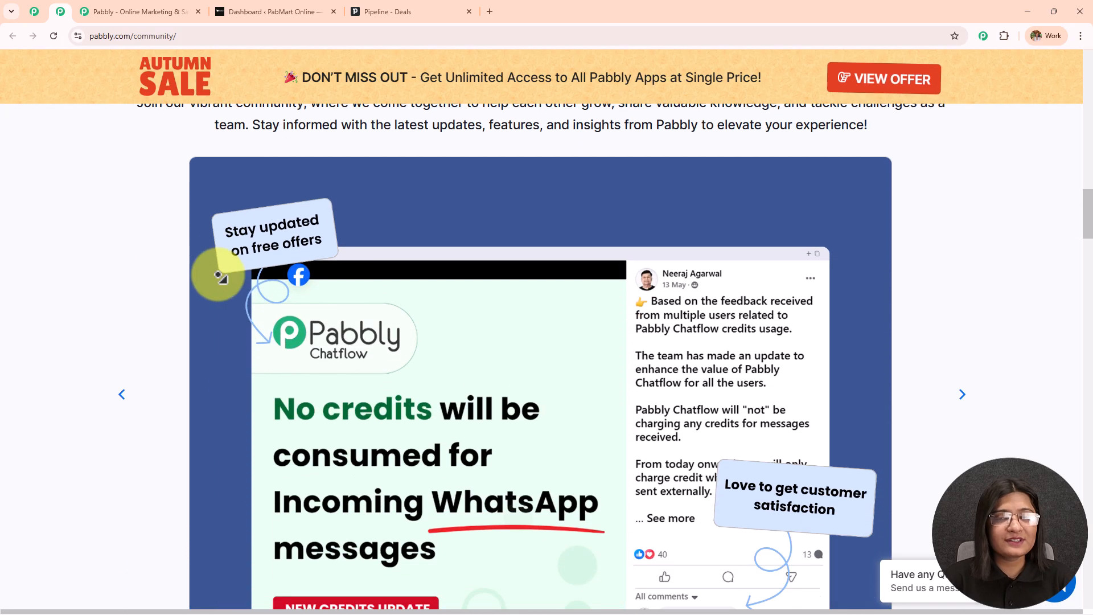
pyautogui.scroll(-8, 219, 276)
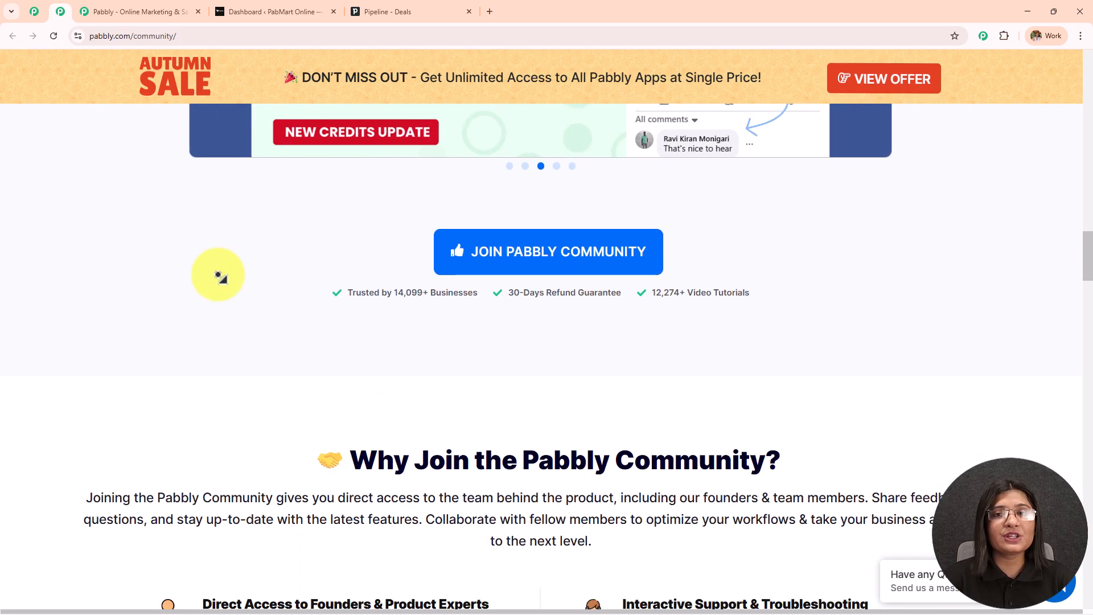
pyautogui.scroll(-8, 220, 276)
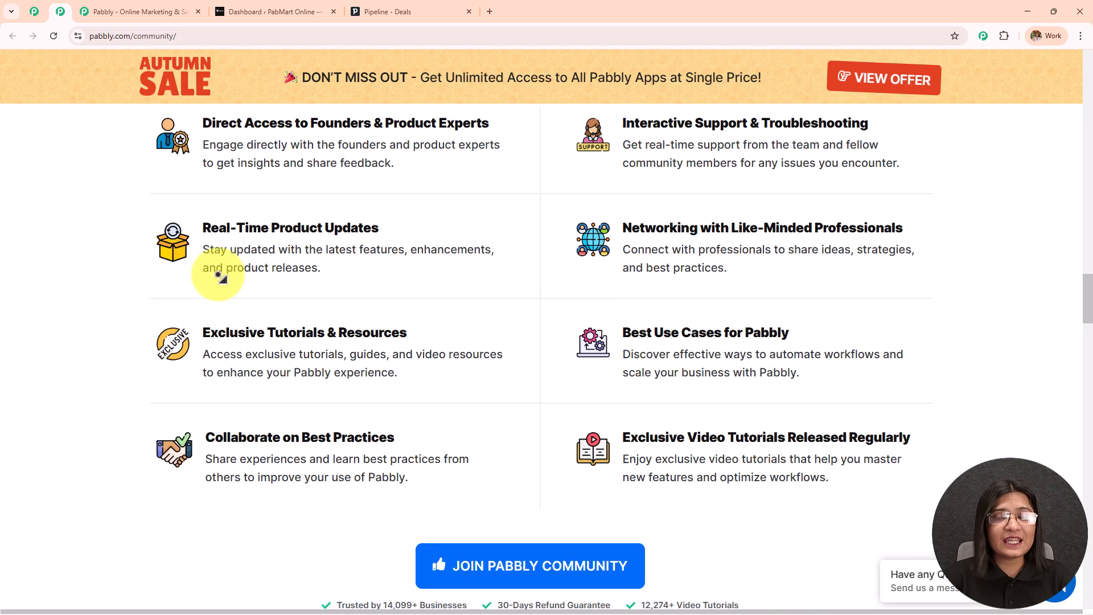
pyautogui.scroll(-8, 219, 276)
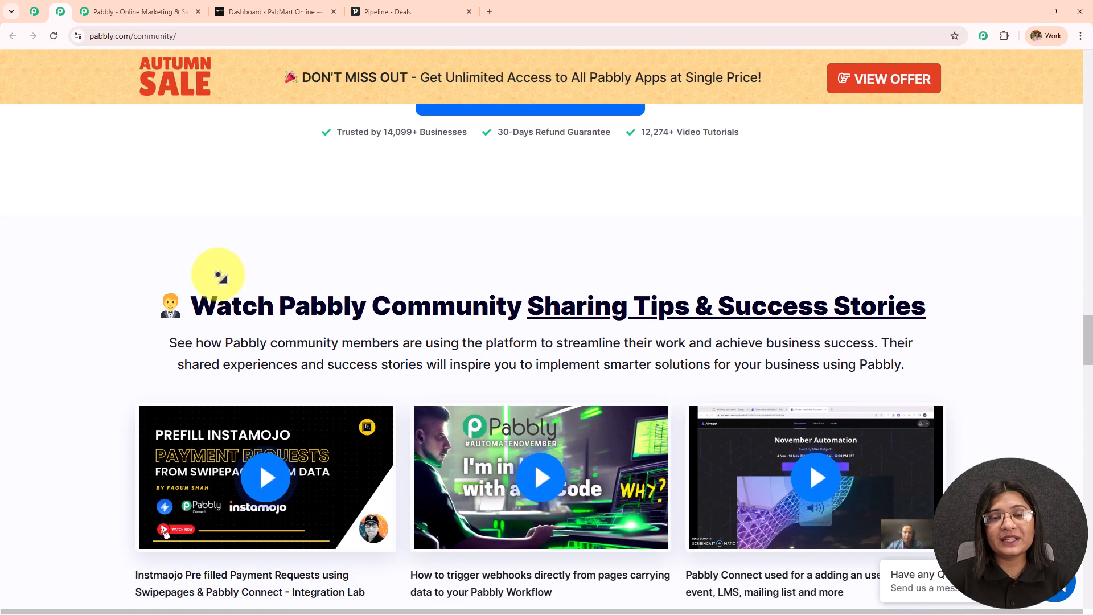
pyautogui.scroll(-8, 220, 276)
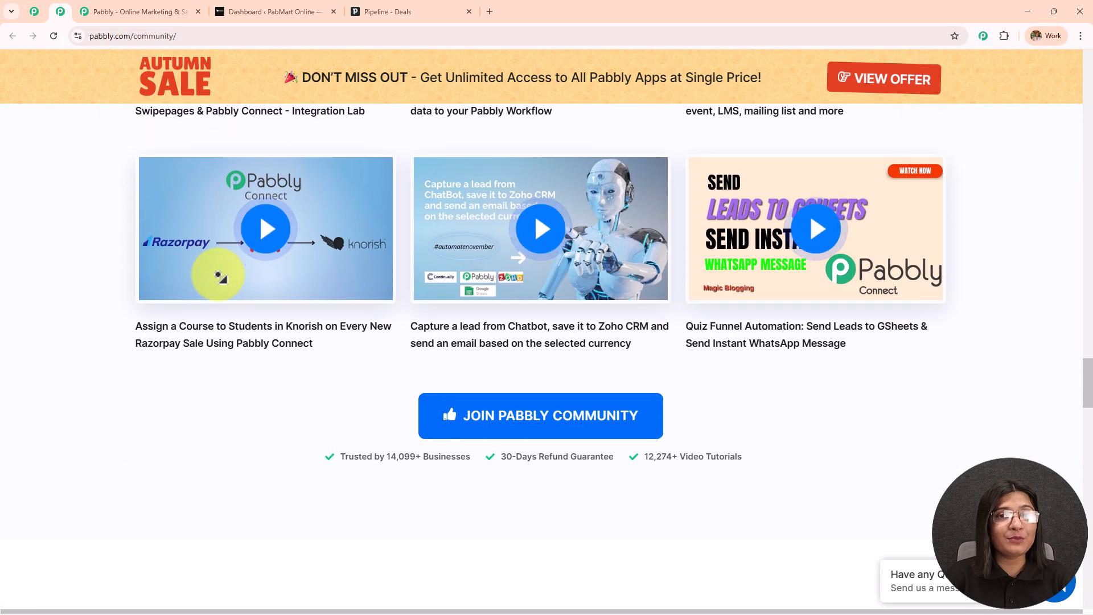
pyautogui.scroll(-8, 219, 276)
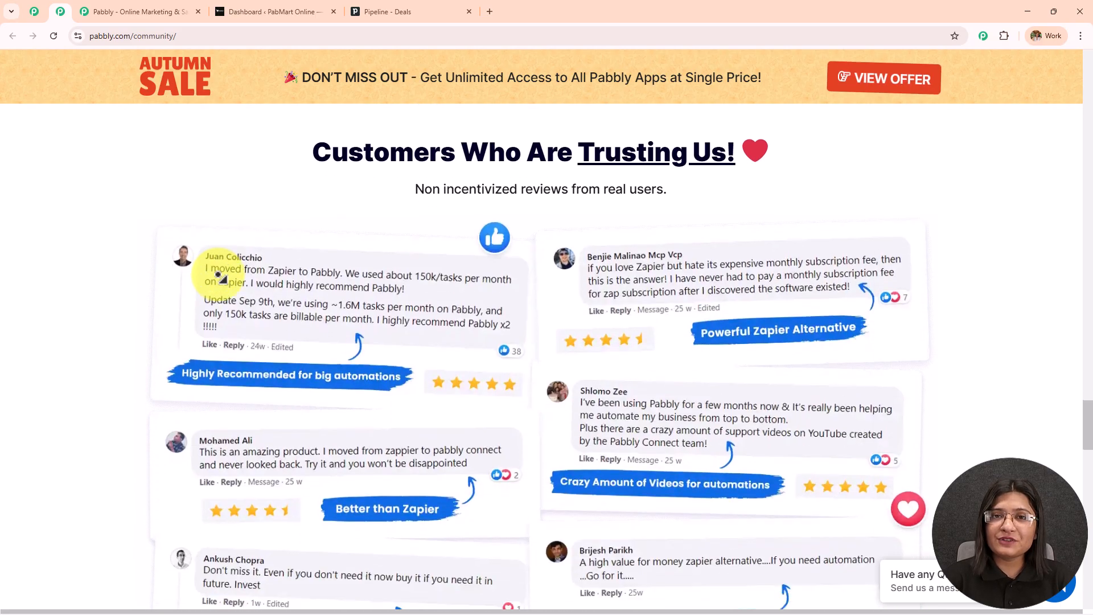
pyautogui.scroll(-8, 219, 276)
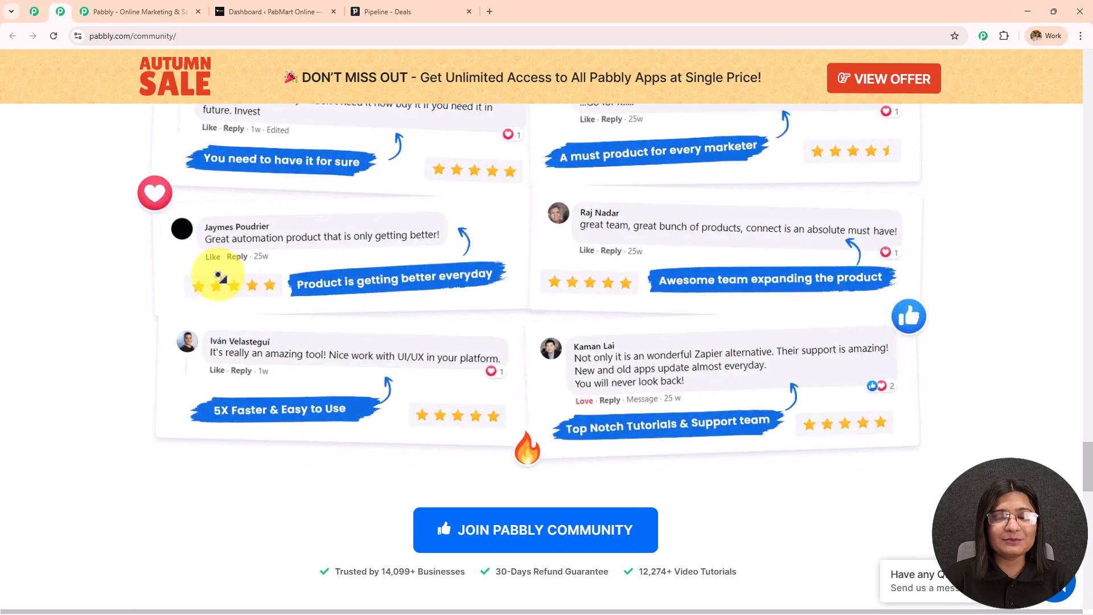
pyautogui.scroll(-8, 219, 276)
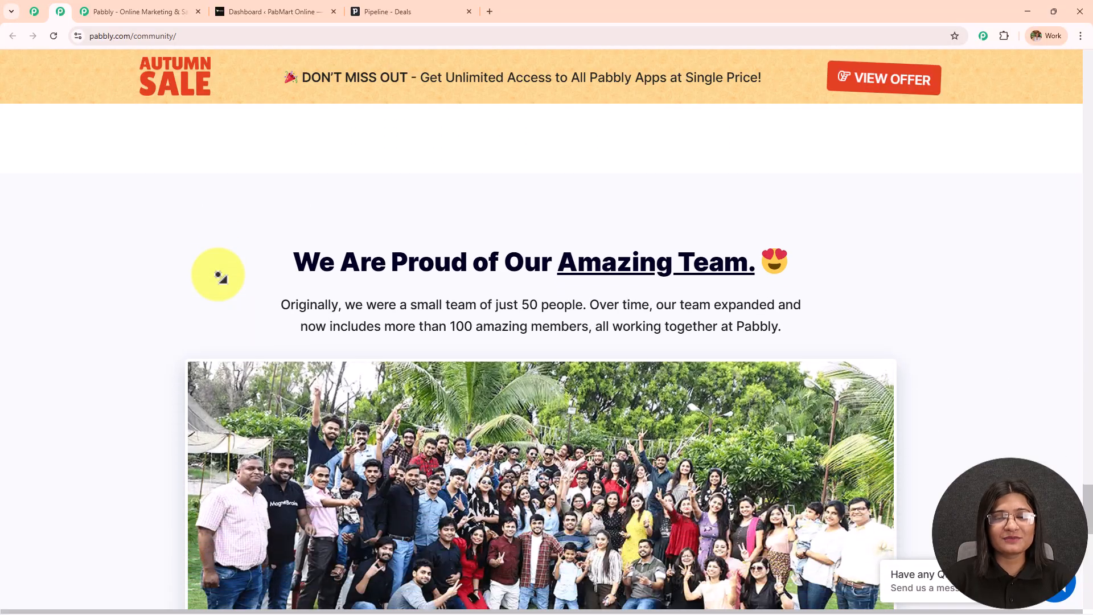
pyautogui.scroll(15, 199, 211)
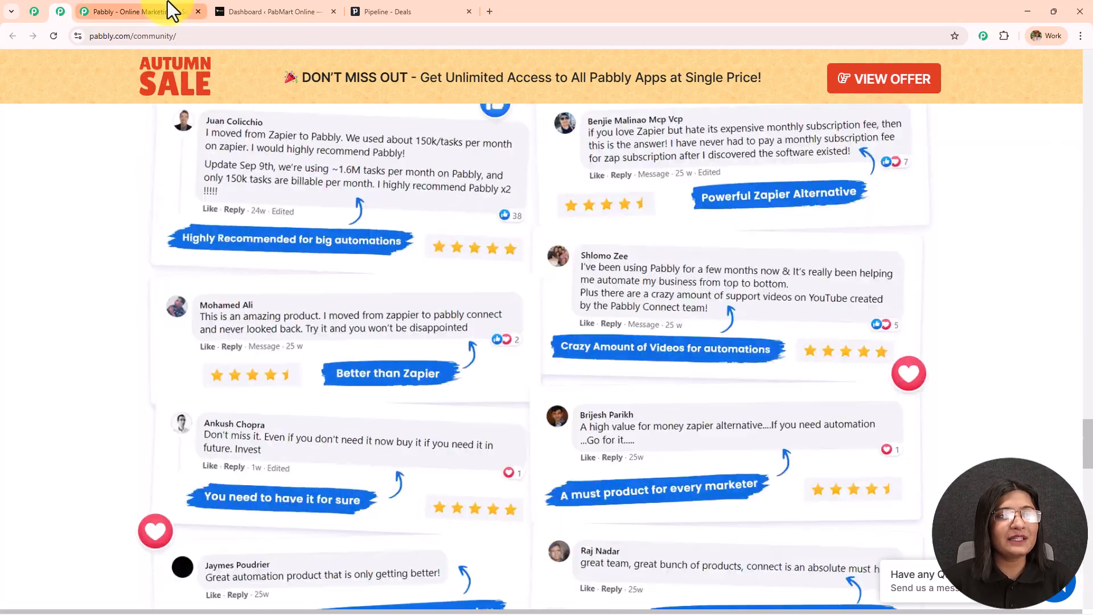
pyautogui.click(167, 4)
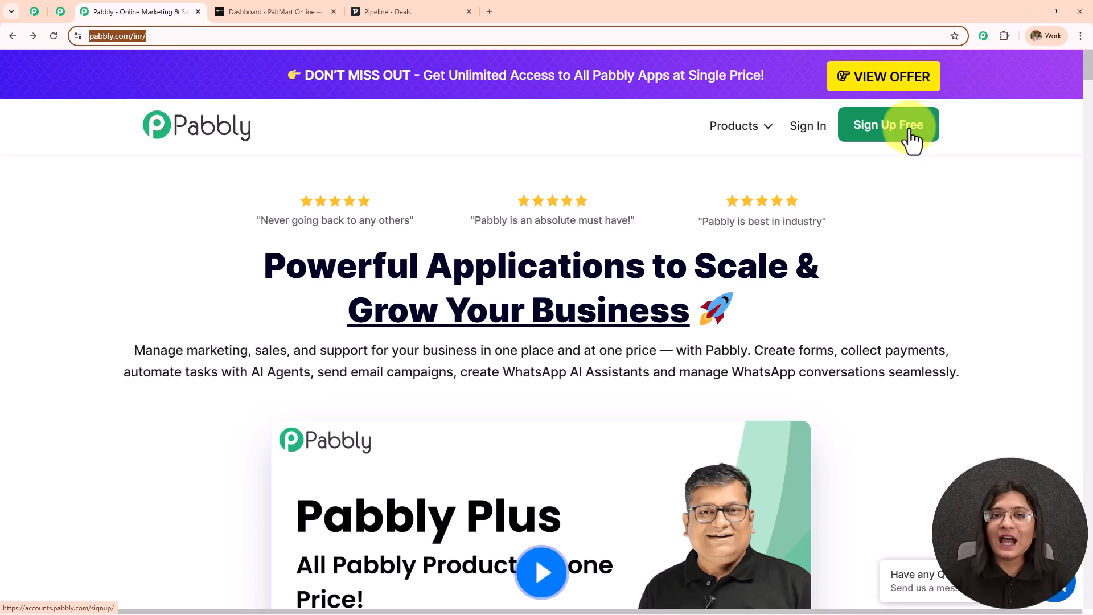
# Sign in to Pabbly Accounts and launch Pabbly Connect from the All Pabbly Apps list.
pyautogui.click(819, 134)
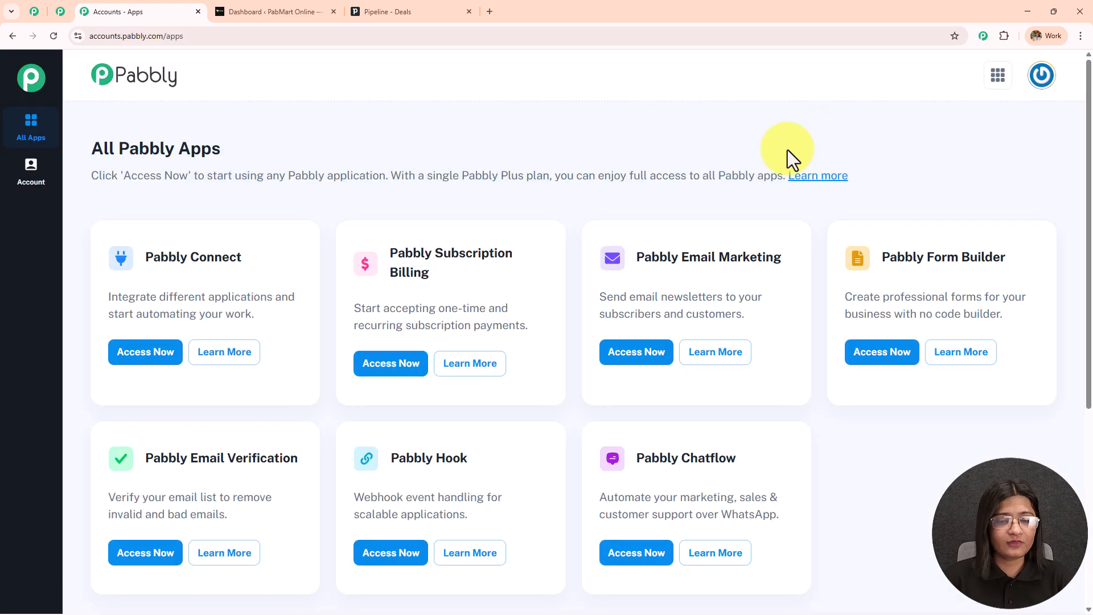
pyautogui.moveTo(80, 152); pyautogui.dragTo(302, 171)
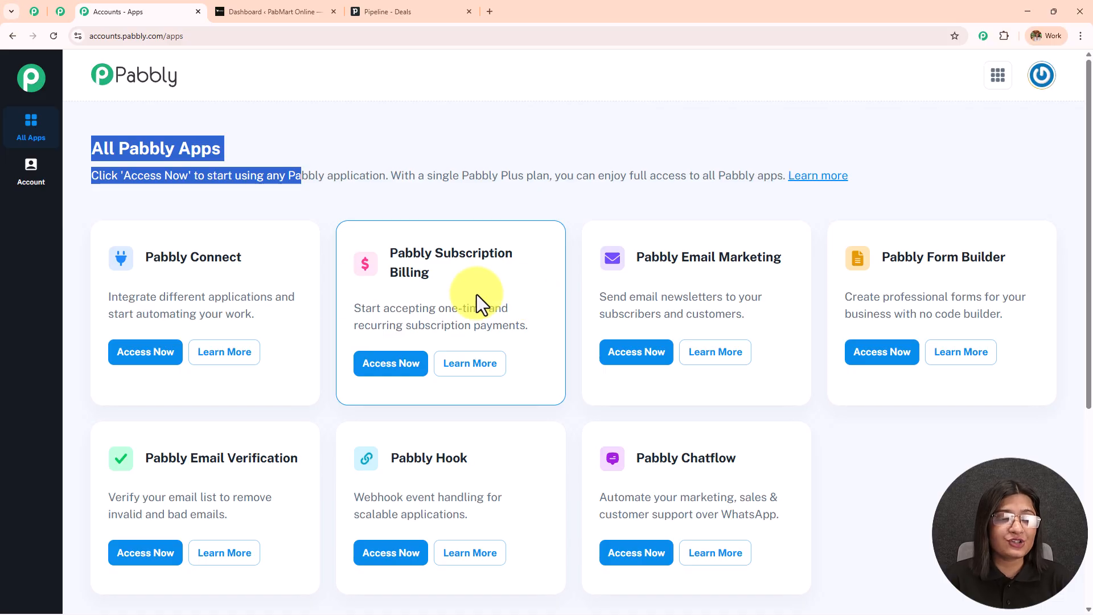
pyautogui.moveTo(148, 259); pyautogui.dragTo(307, 257)
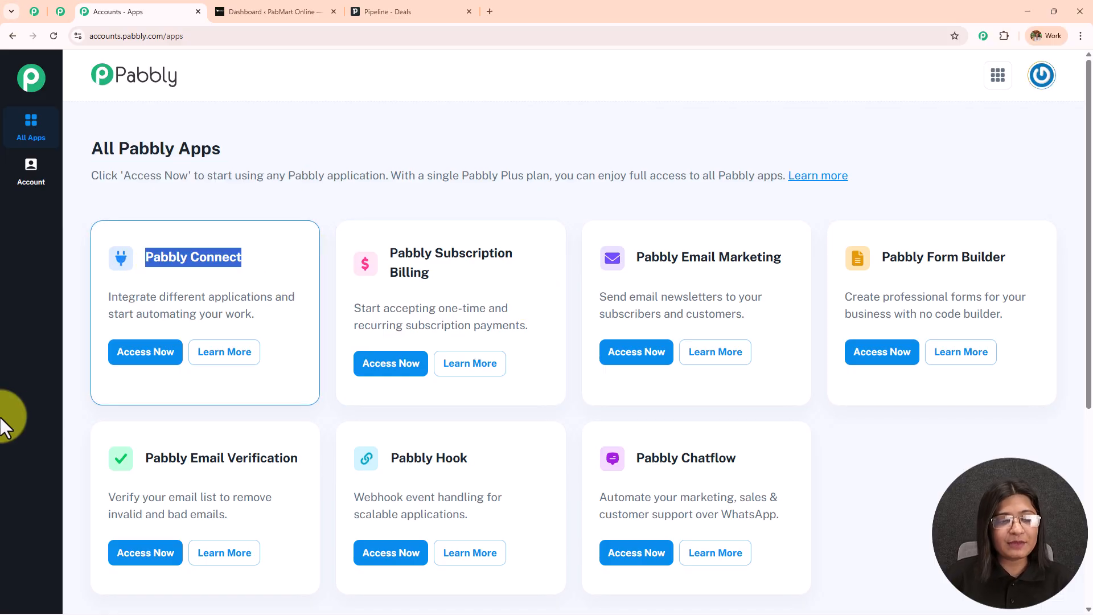
pyautogui.click(145, 353)
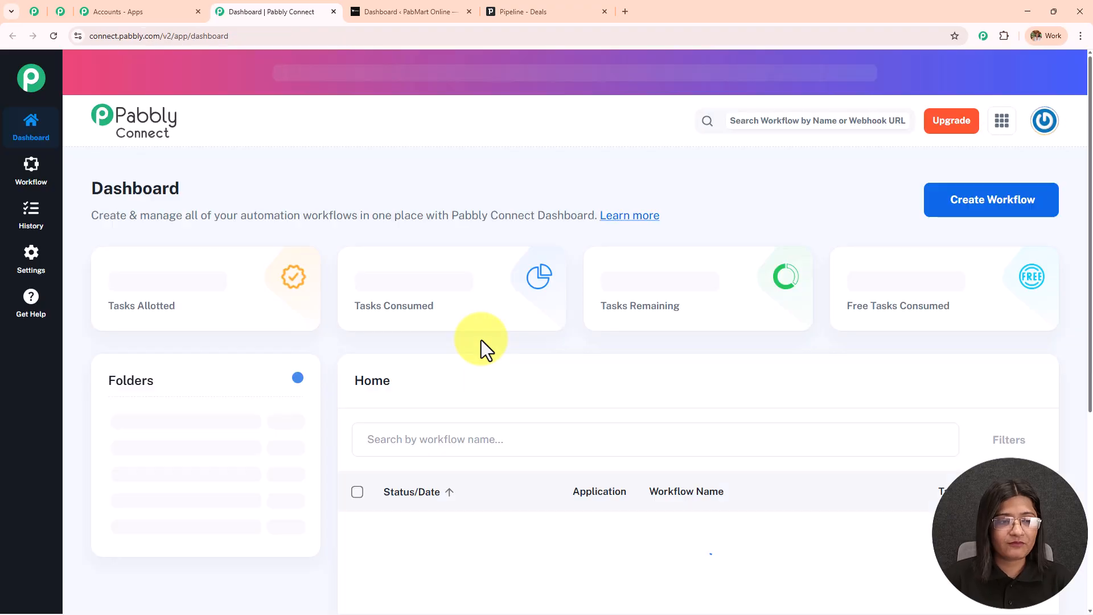
pyautogui.doubleClick(134, 195)
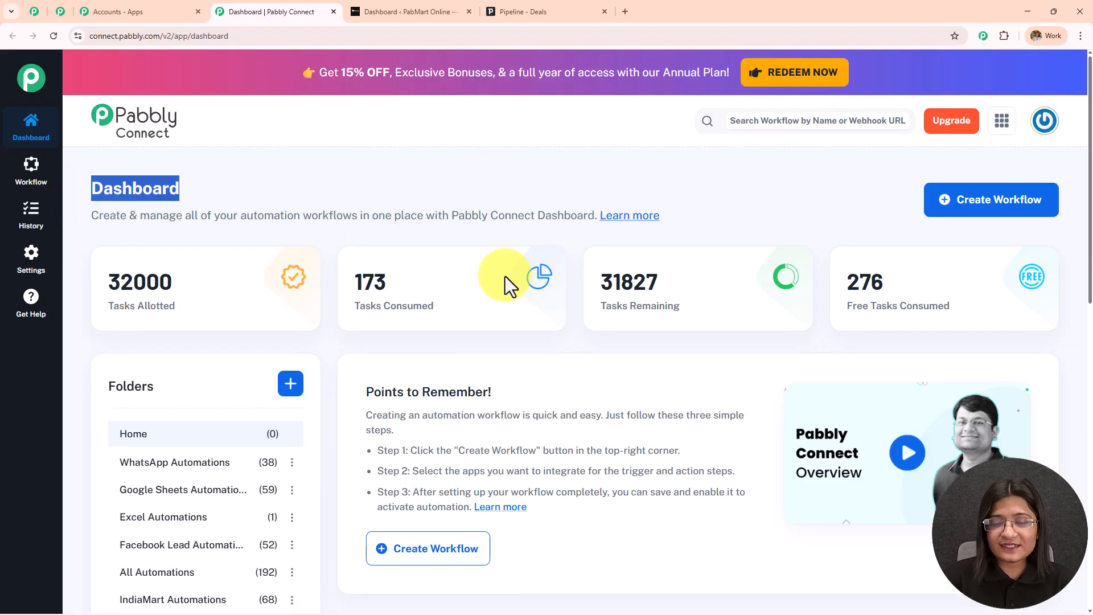
pyautogui.scroll(-4, 505, 279)
pyautogui.scroll(-3, 507, 296)
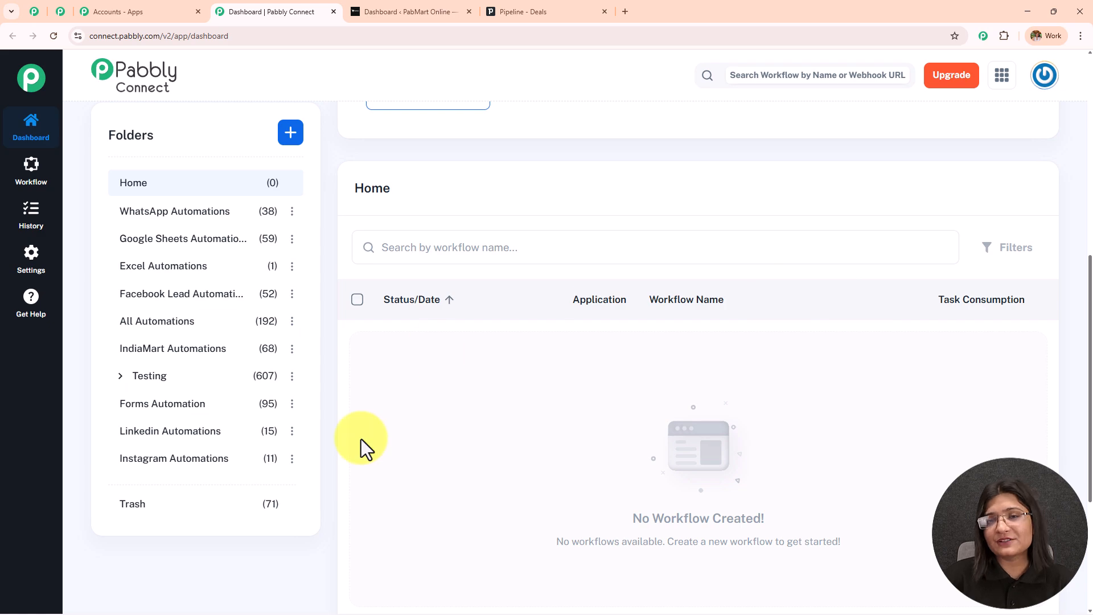
pyautogui.scroll(7, 224, 482)
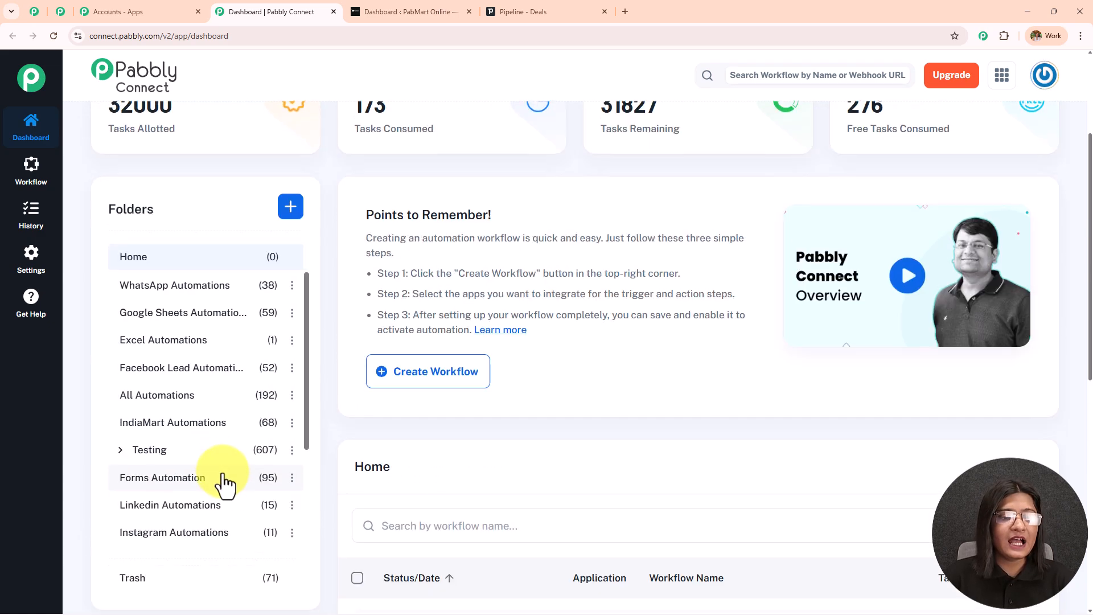
pyautogui.scroll(-3, 225, 483)
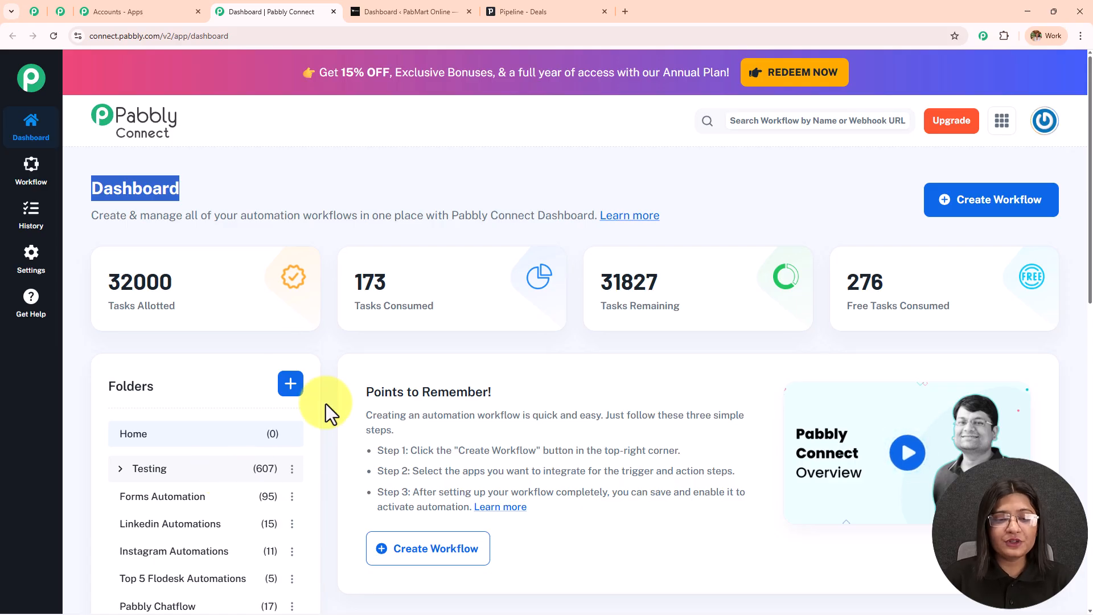
pyautogui.click(292, 390)
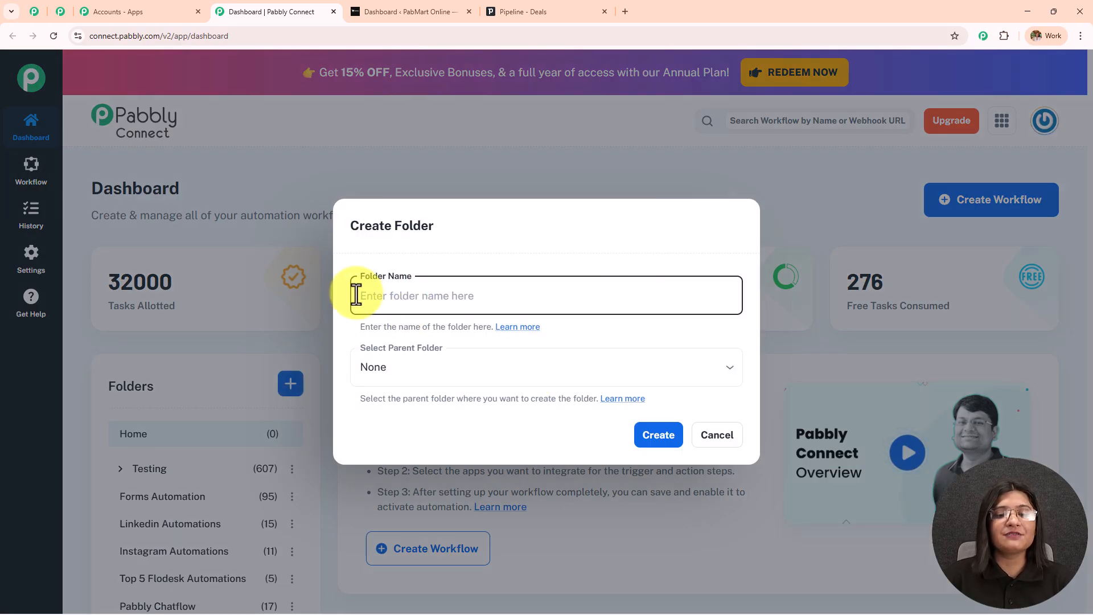
pyautogui.click(716, 435)
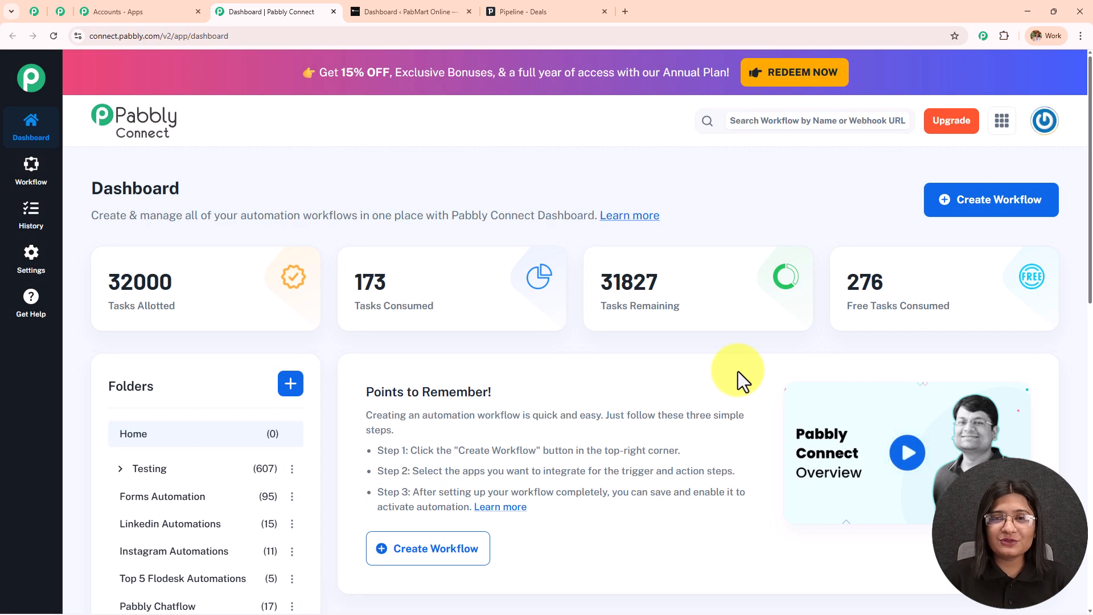
# Start a New (Beta) builder workflow named 'Create Deals in Pipedrive Automatically from Website Contact Form Leads'.
pyautogui.click(974, 211)
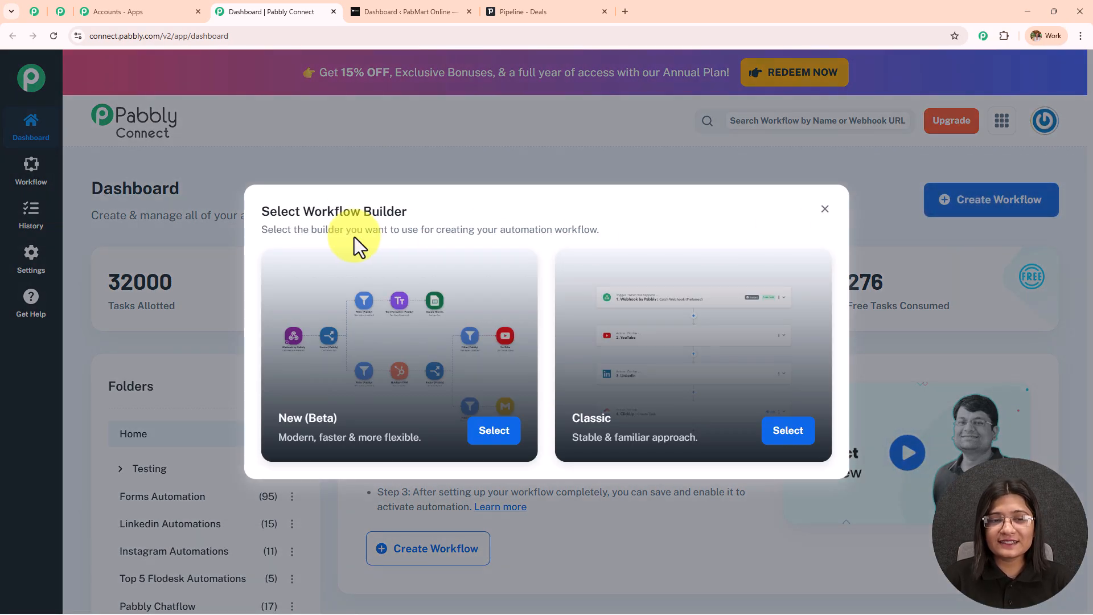
pyautogui.moveTo(304, 211); pyautogui.dragTo(444, 218)
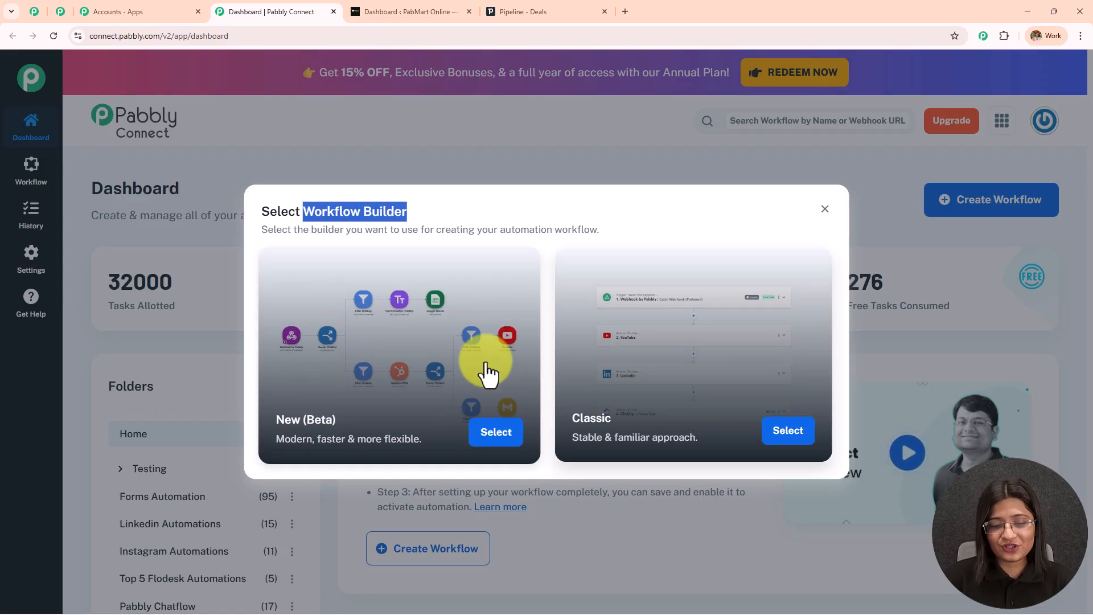
pyautogui.click(494, 431)
pyautogui.tripleClick(445, 295)
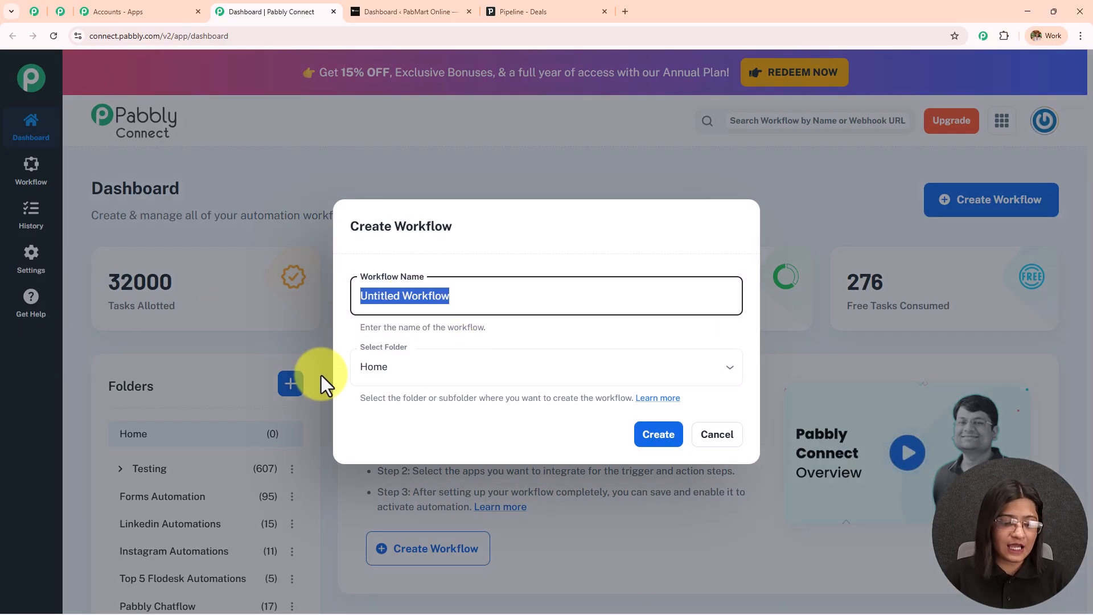
pyautogui.write('Create Deals in Pipedrive Automatically from Website Contact Form Leads')
pyautogui.moveTo(618, 296); pyautogui.dragTo(767, 310)
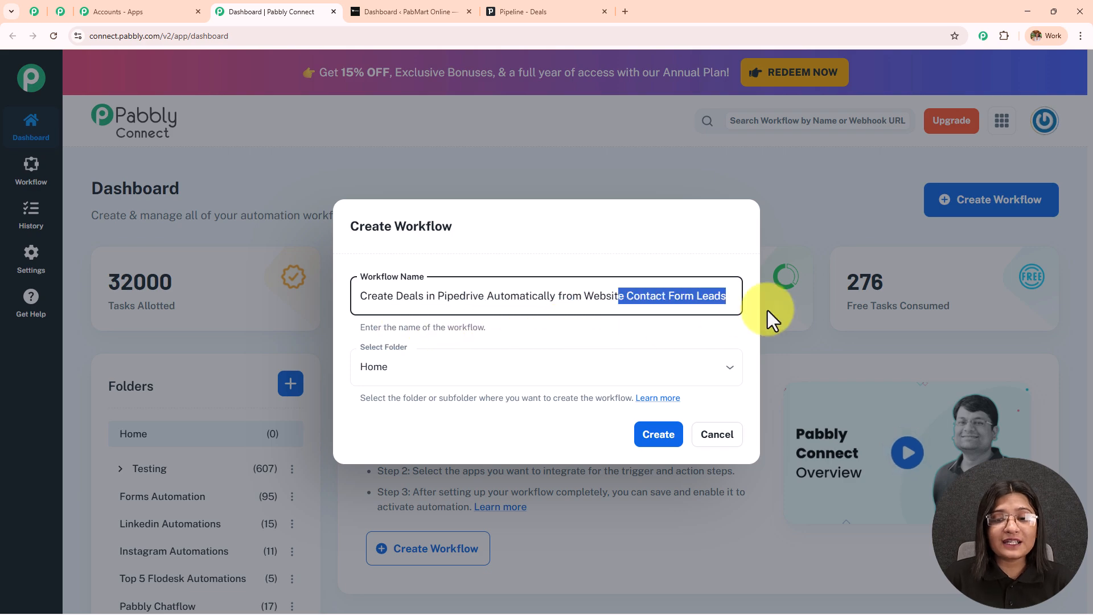
# Put the workflow in the Forms Automation folder and create it.
pyautogui.click(476, 356)
pyautogui.scroll(-5, 484, 317)
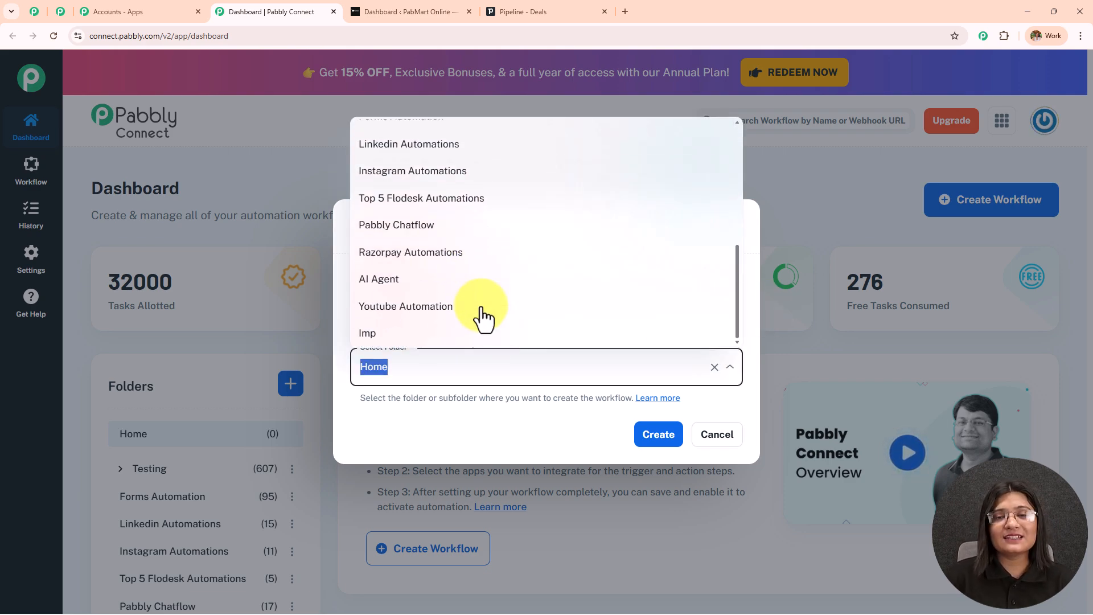
pyautogui.scroll(5, 483, 317)
pyautogui.scroll(-3, 483, 317)
pyautogui.scroll(-2, 483, 316)
pyautogui.scroll(5, 483, 317)
pyautogui.scroll(-3, 481, 317)
pyautogui.click(449, 287)
pyautogui.click(662, 441)
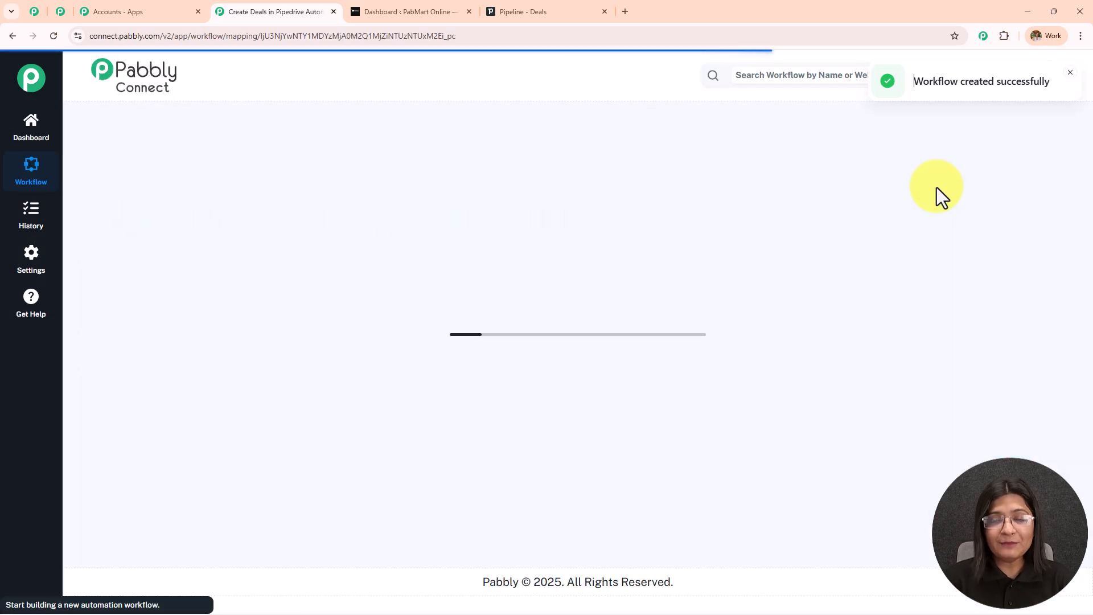
pyautogui.scroll(3, 935, 185)
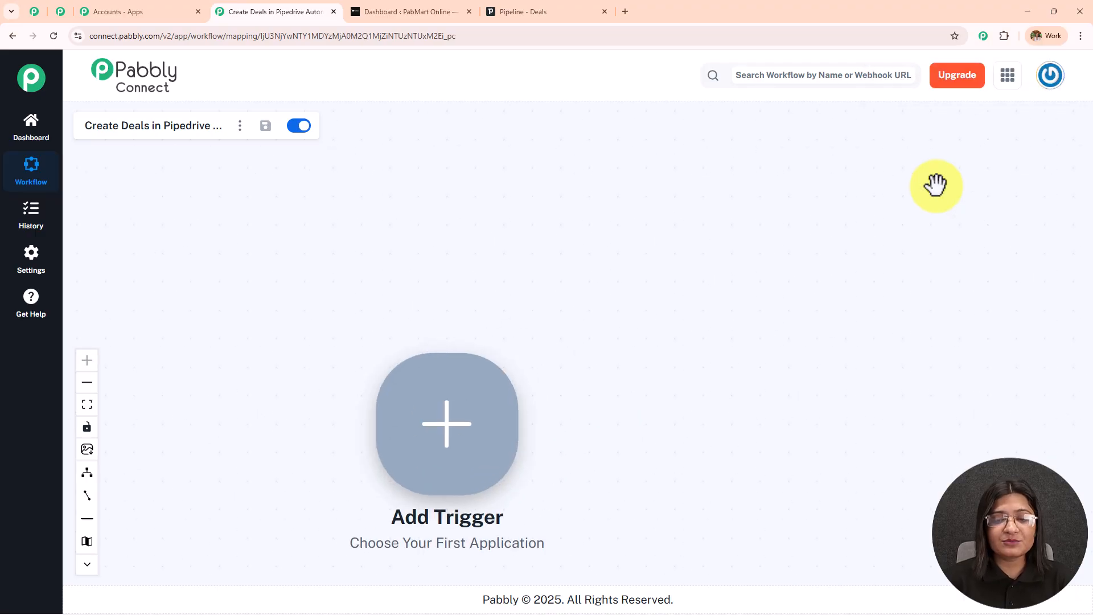
pyautogui.moveTo(609, 442); pyautogui.dragTo(509, 343)
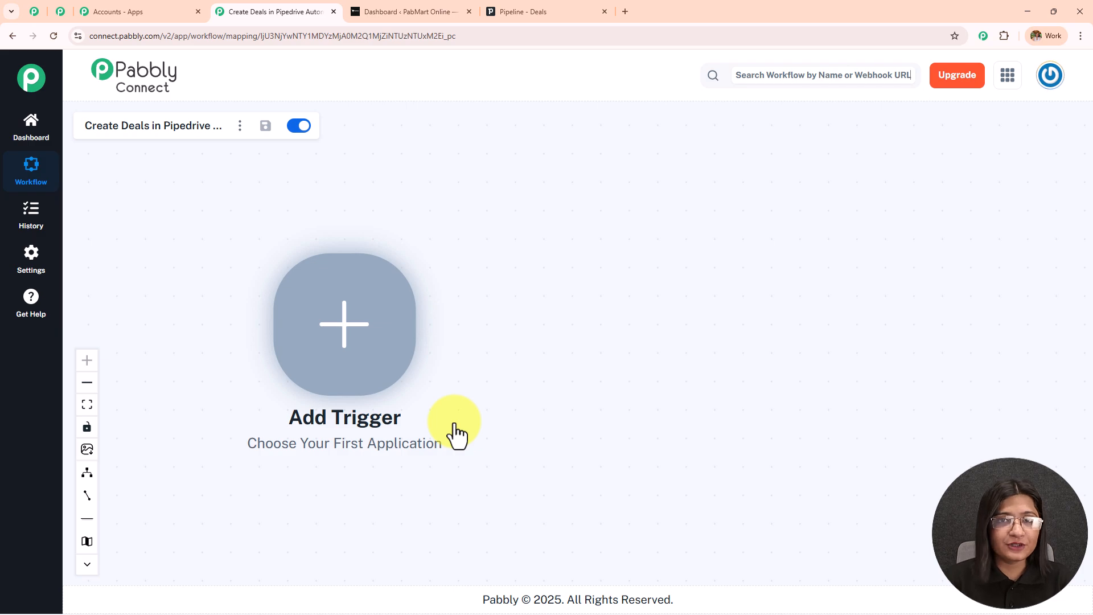
# Look over the WordPress and Pipedrive tabs, then begin adding the new workflow's trigger.
pyautogui.click(401, 19)
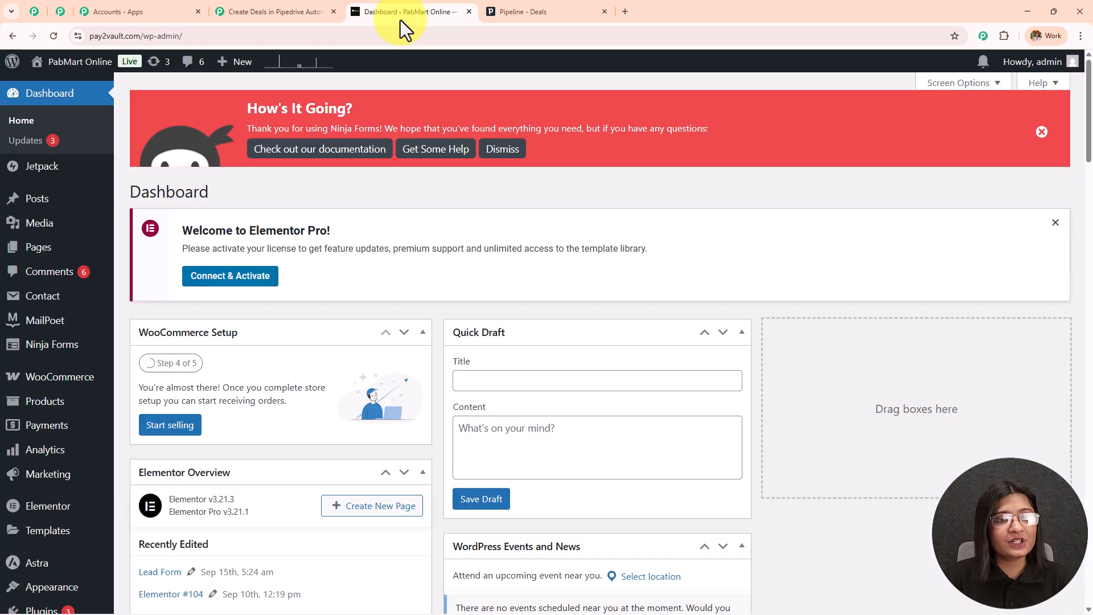
pyautogui.click(540, 10)
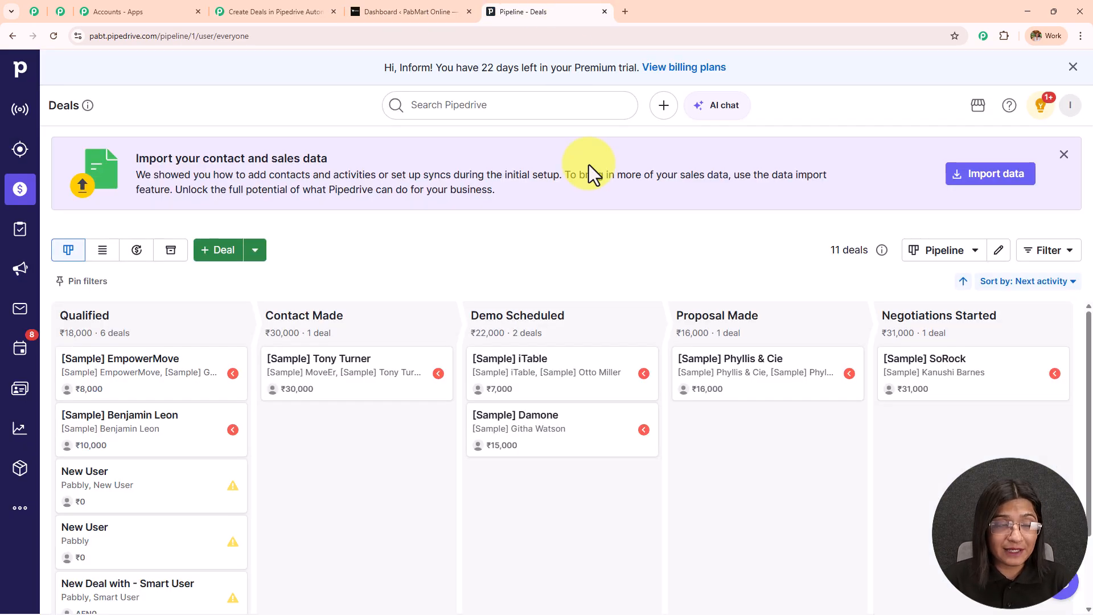
pyautogui.click(395, 18)
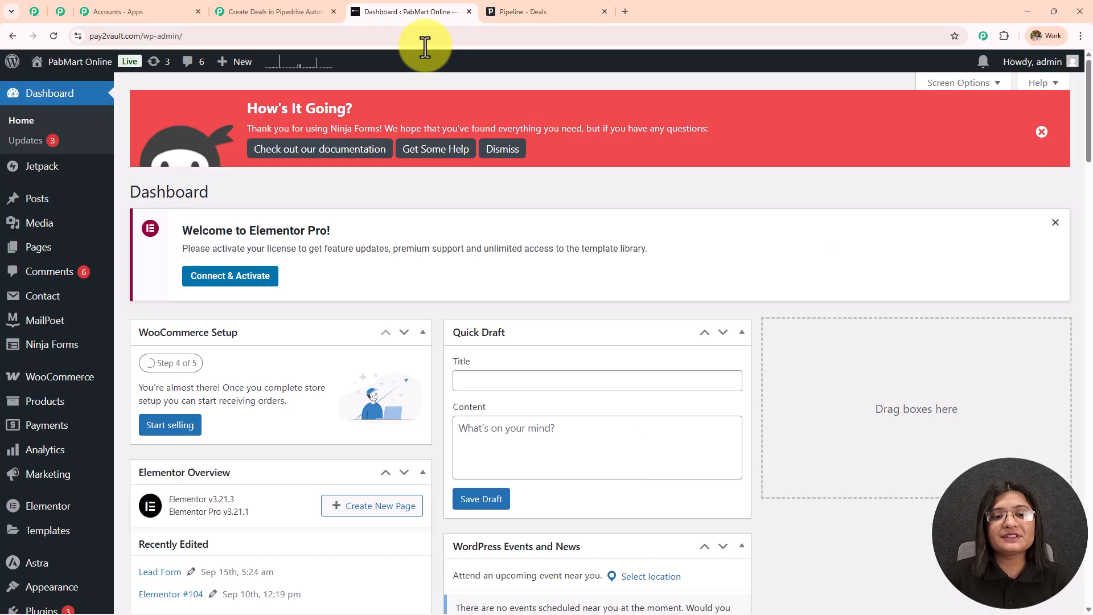
pyautogui.click(279, 13)
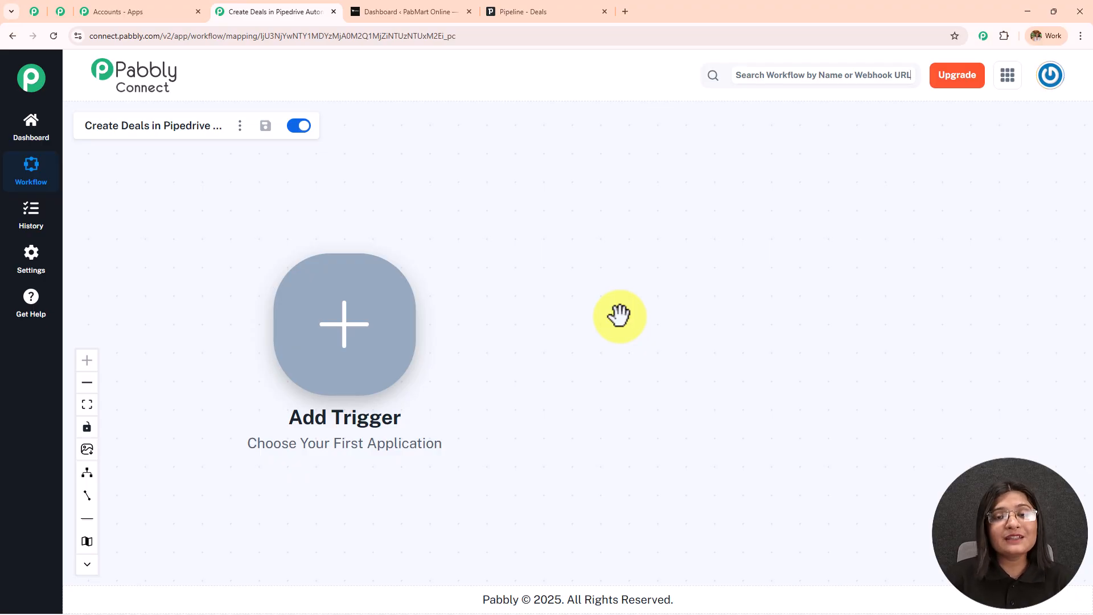
pyautogui.click(521, 12)
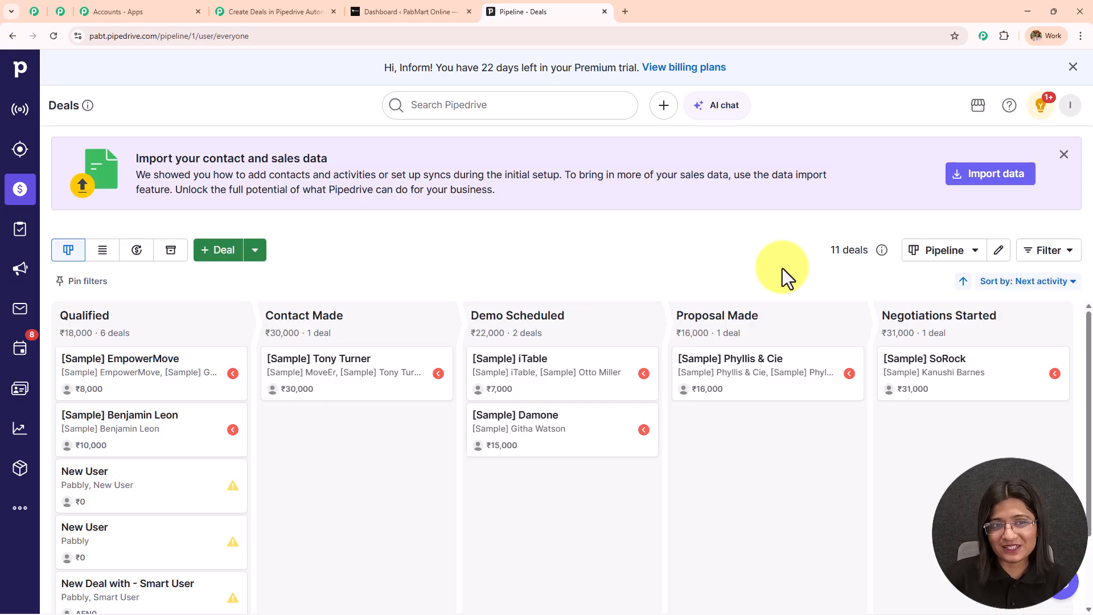
pyautogui.click(281, 10)
pyautogui.click(352, 299)
# Connect Contact Form 7 with the New Form Submission event as the trigger and review its webhook URL.
pyautogui.click(637, 153)
pyautogui.write('Conta')
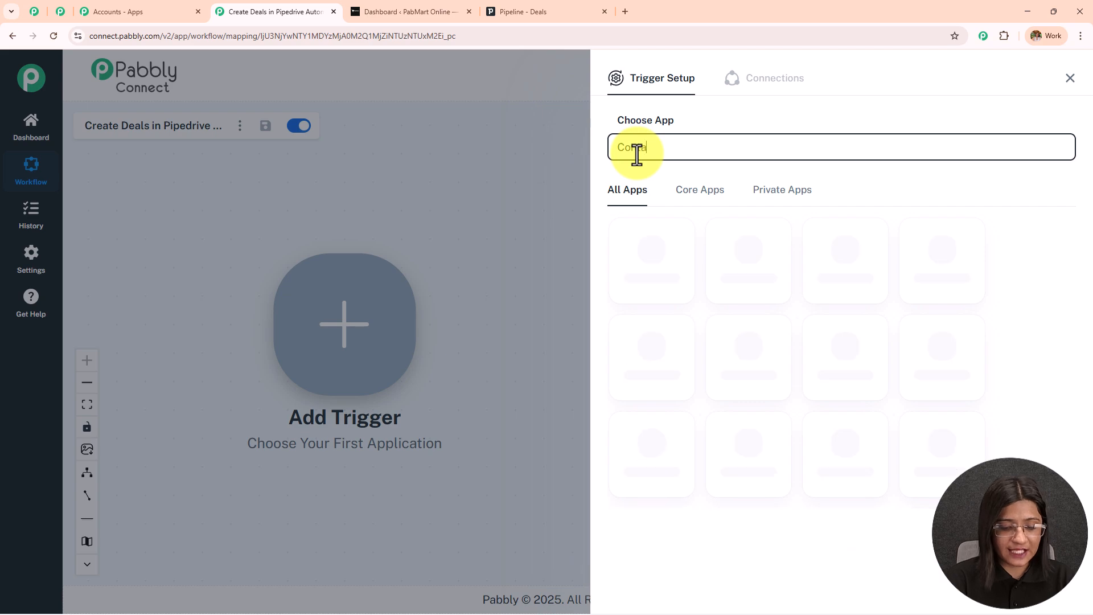
pyautogui.write('ct f')
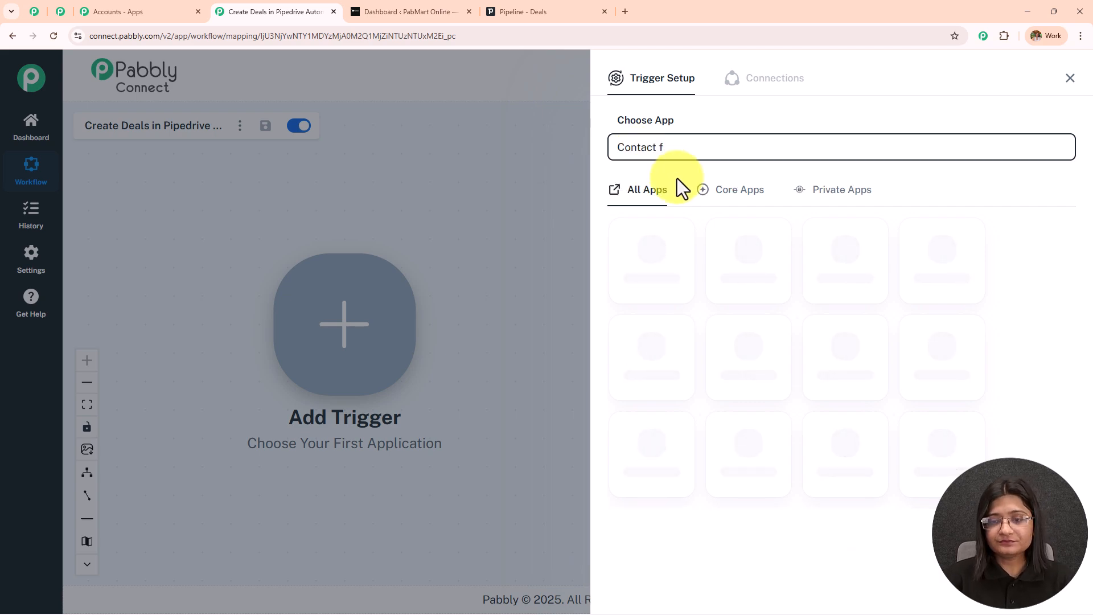
pyautogui.click(683, 255)
pyautogui.click(686, 216)
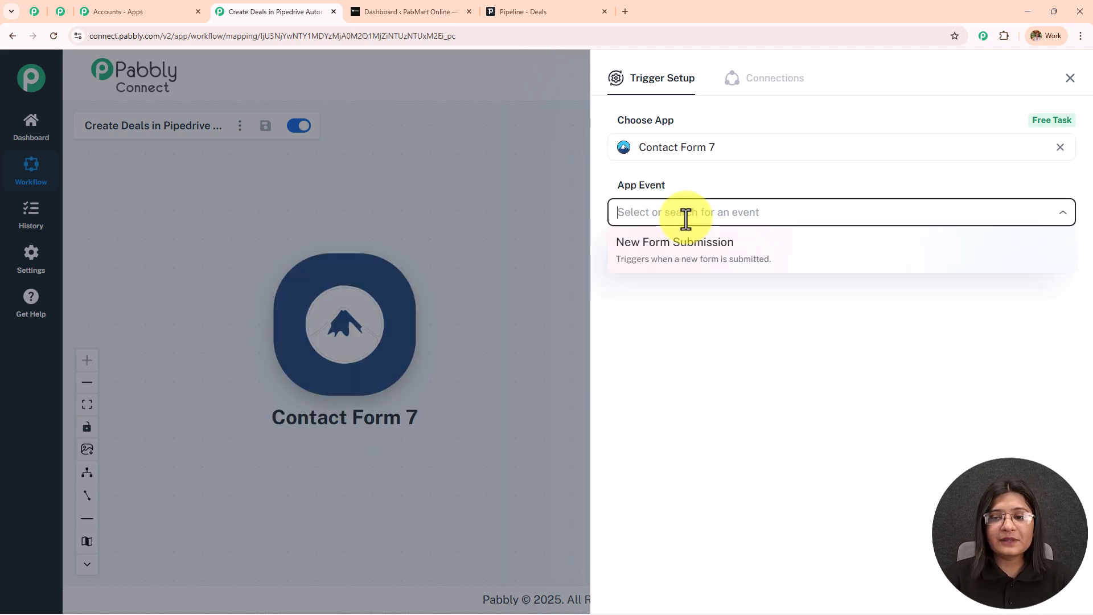
pyautogui.click(691, 263)
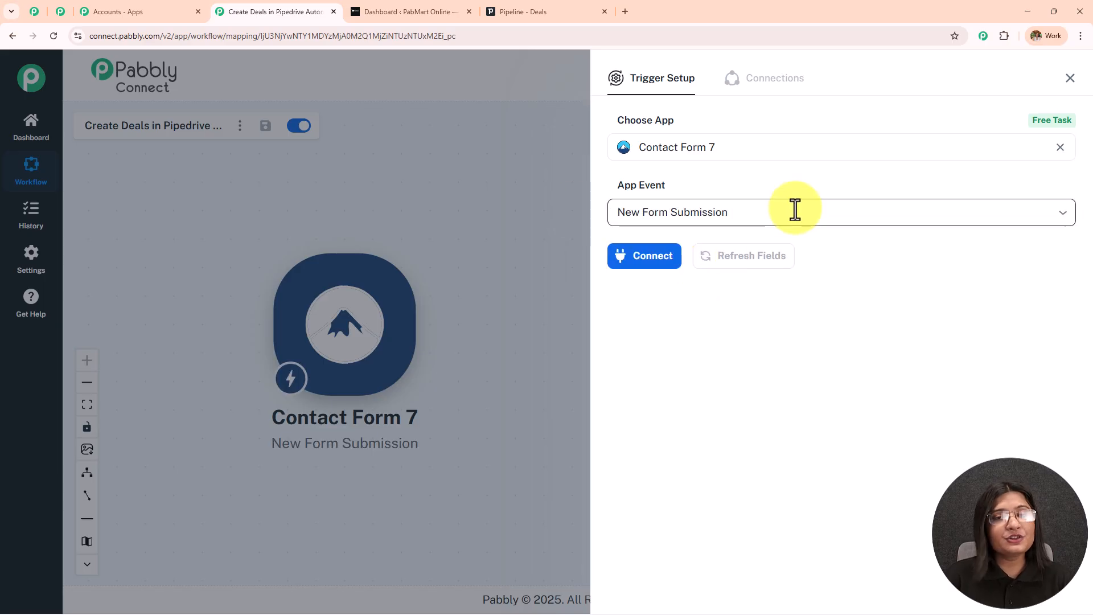
pyautogui.click(671, 261)
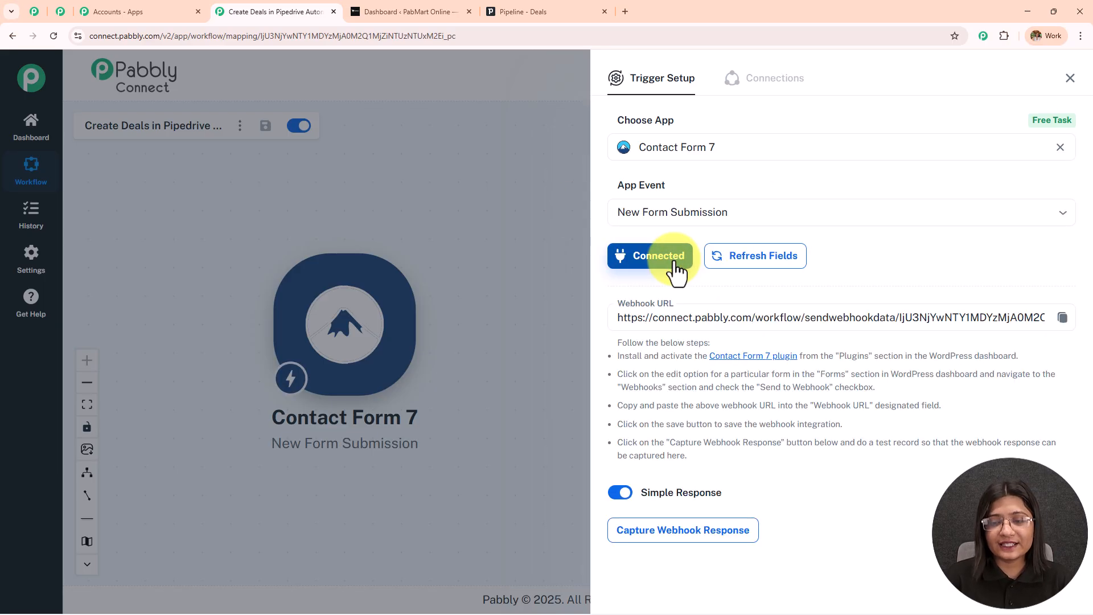
pyautogui.scroll(-1, 785, 200)
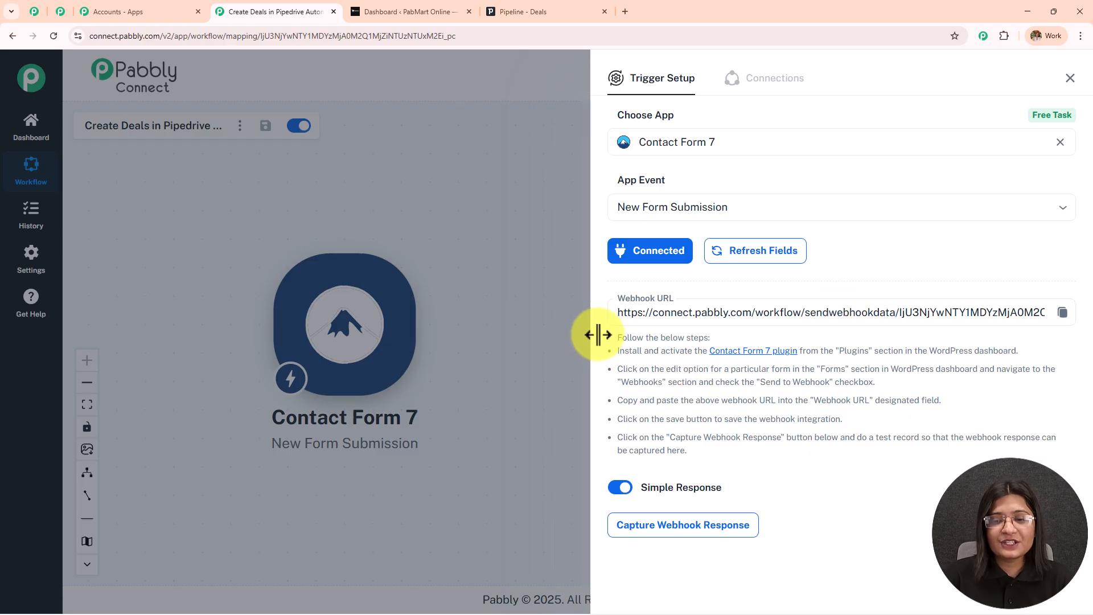
pyautogui.moveTo(604, 349); pyautogui.dragTo(892, 481)
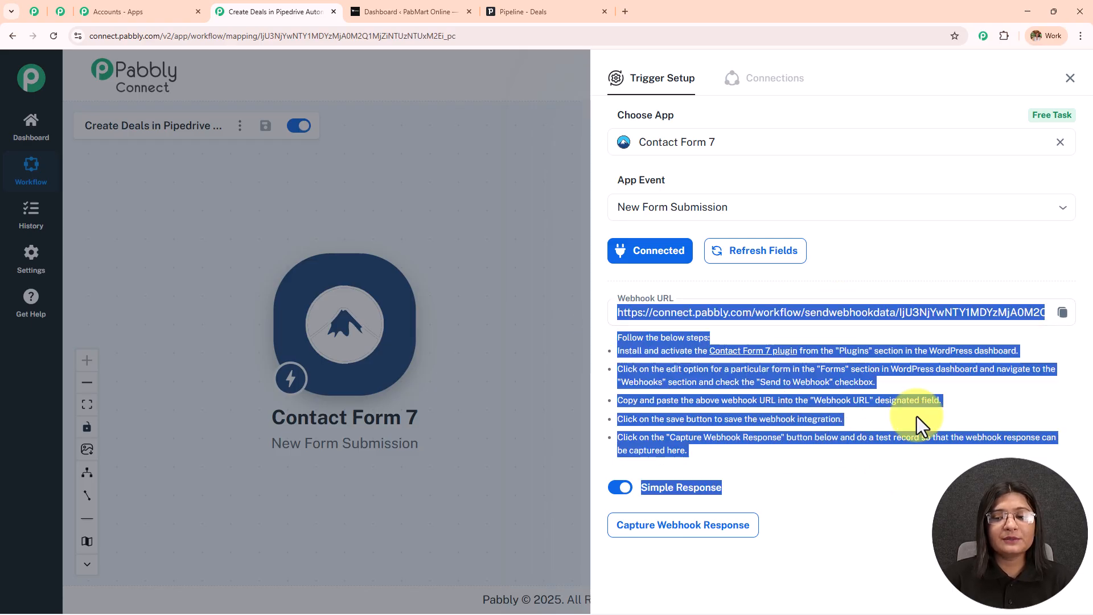
pyautogui.click(903, 507)
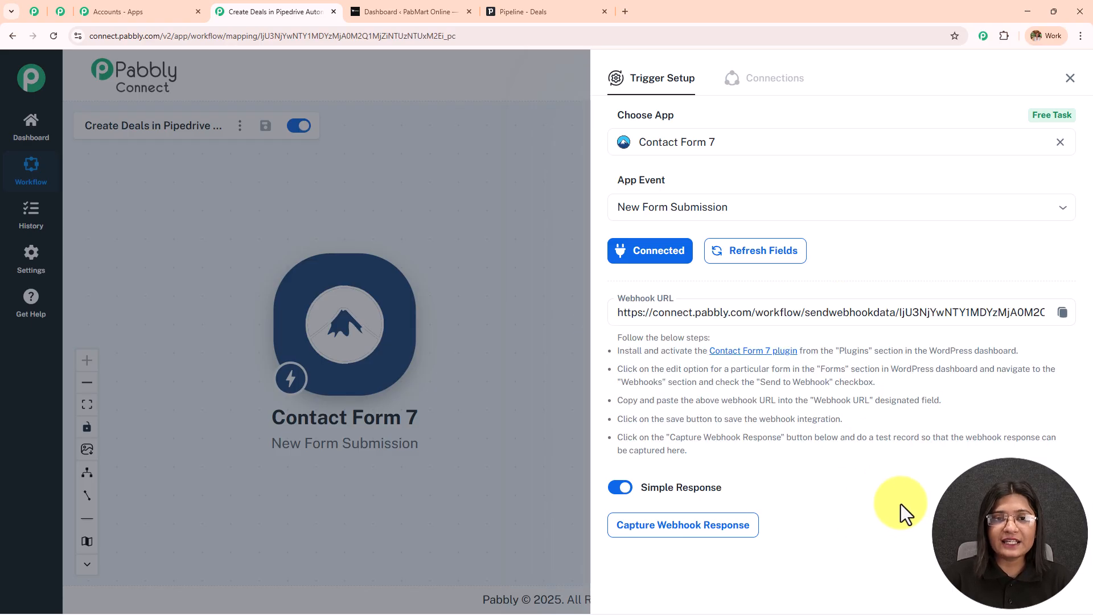
# Open Lead Form from the Contact Form 7 forms list and review its name, email and phone fields.
pyautogui.click(434, 12)
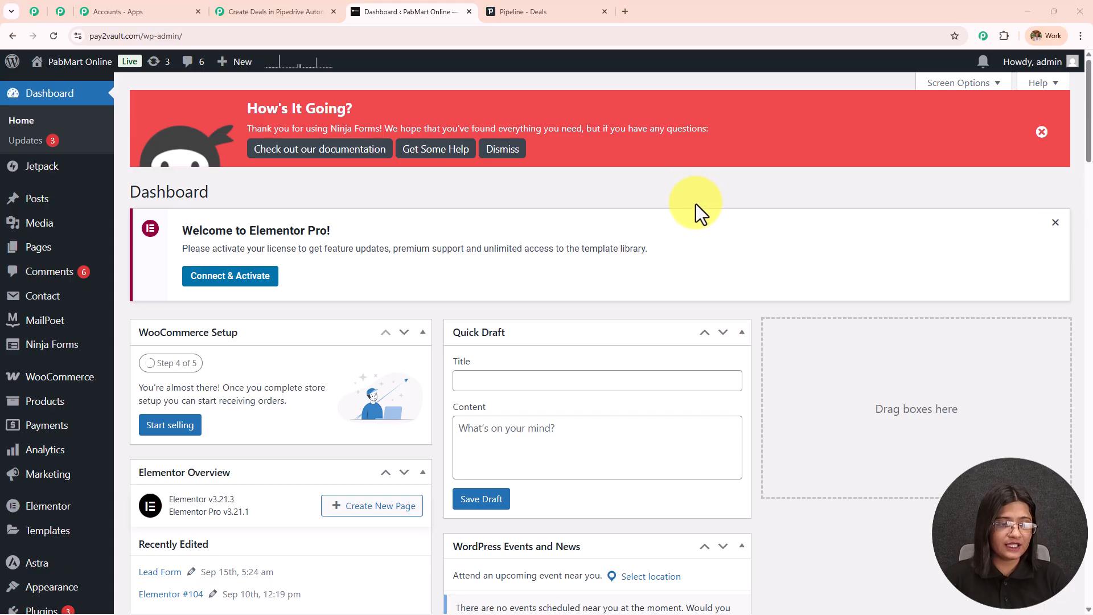
pyautogui.scroll(-3, 77, 356)
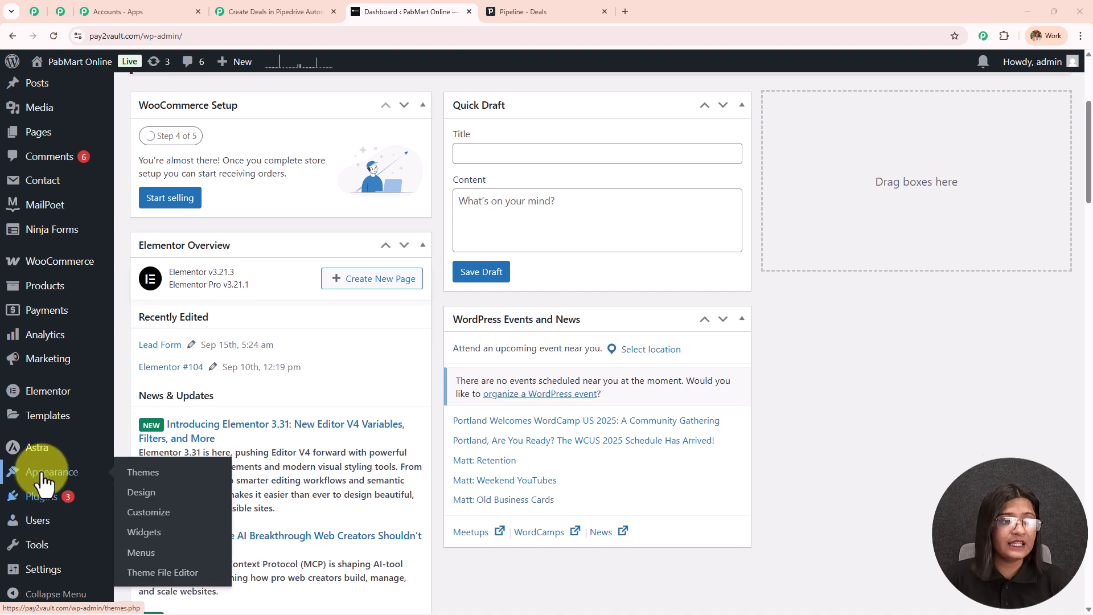
pyautogui.scroll(5, 40, 472)
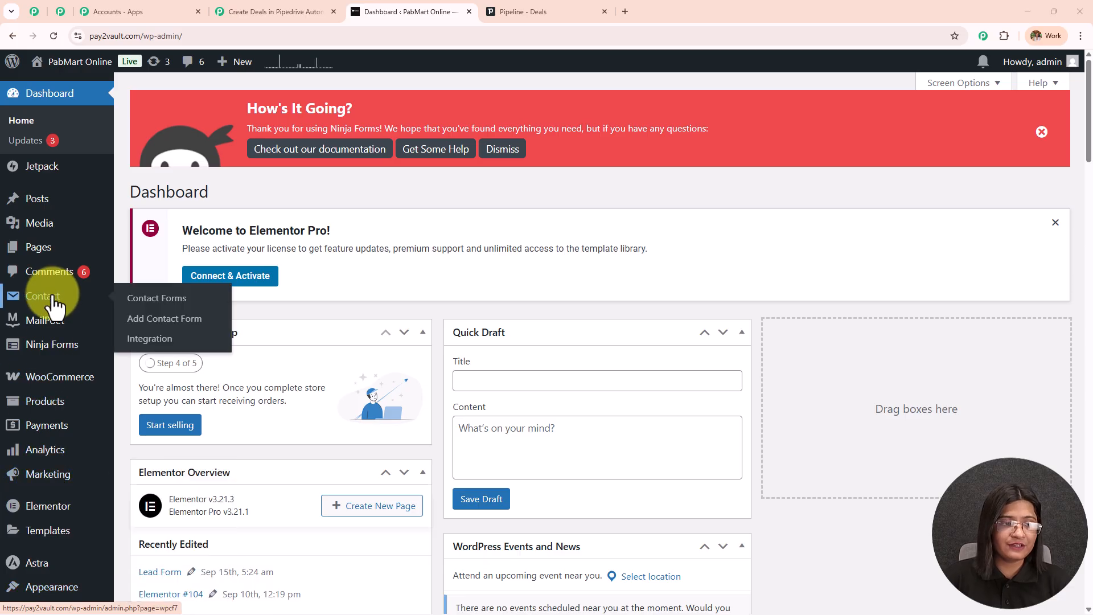
pyautogui.click(174, 299)
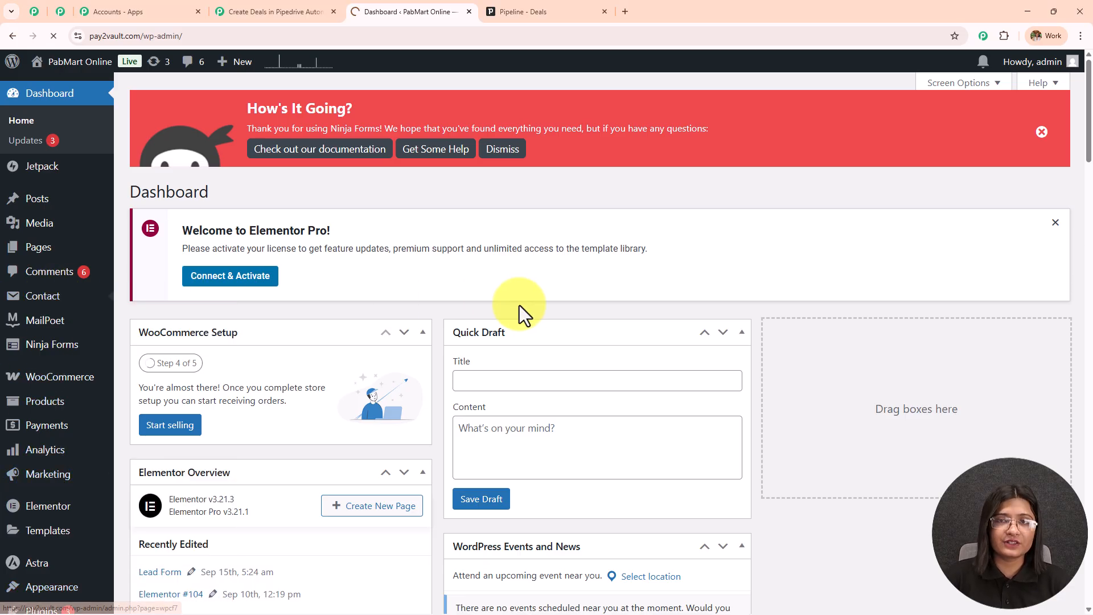
pyautogui.scroll(-3, 521, 316)
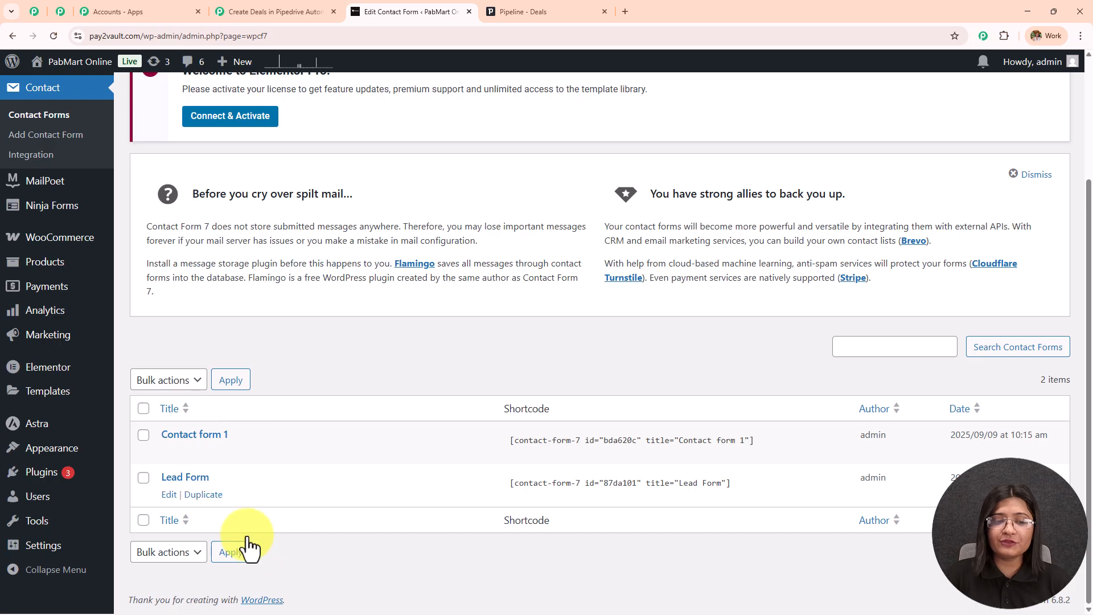
pyautogui.click(168, 495)
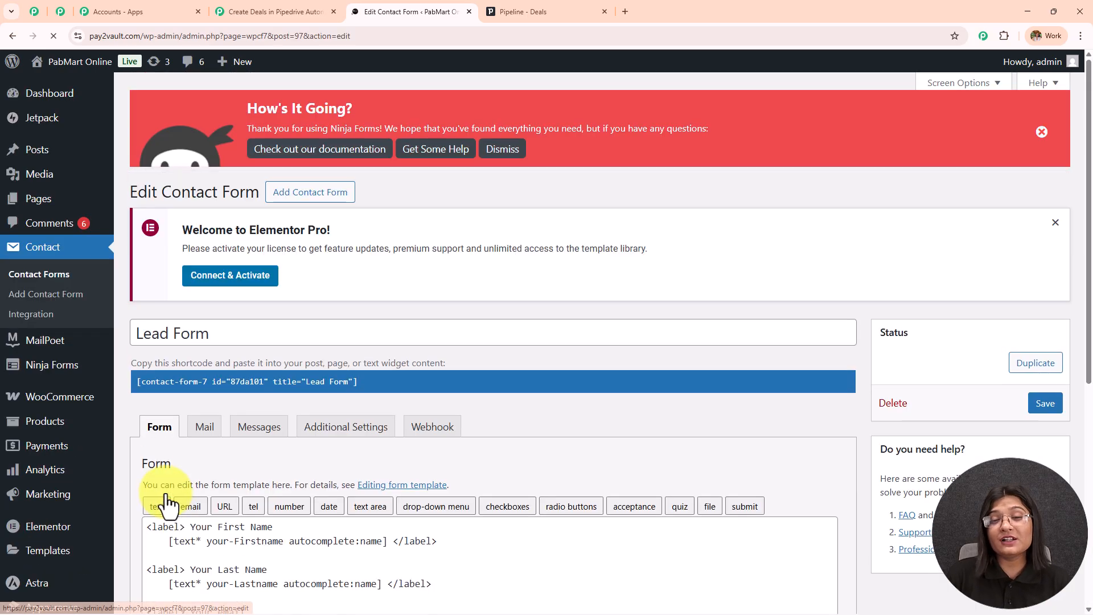
pyautogui.scroll(-5, 460, 333)
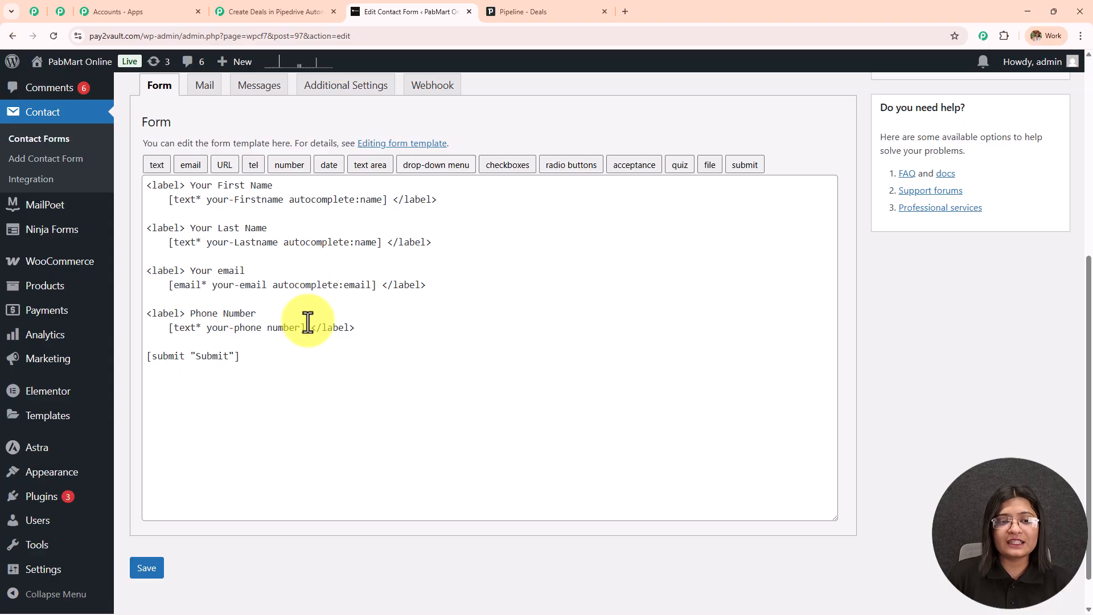
pyautogui.scroll(4, 422, 347)
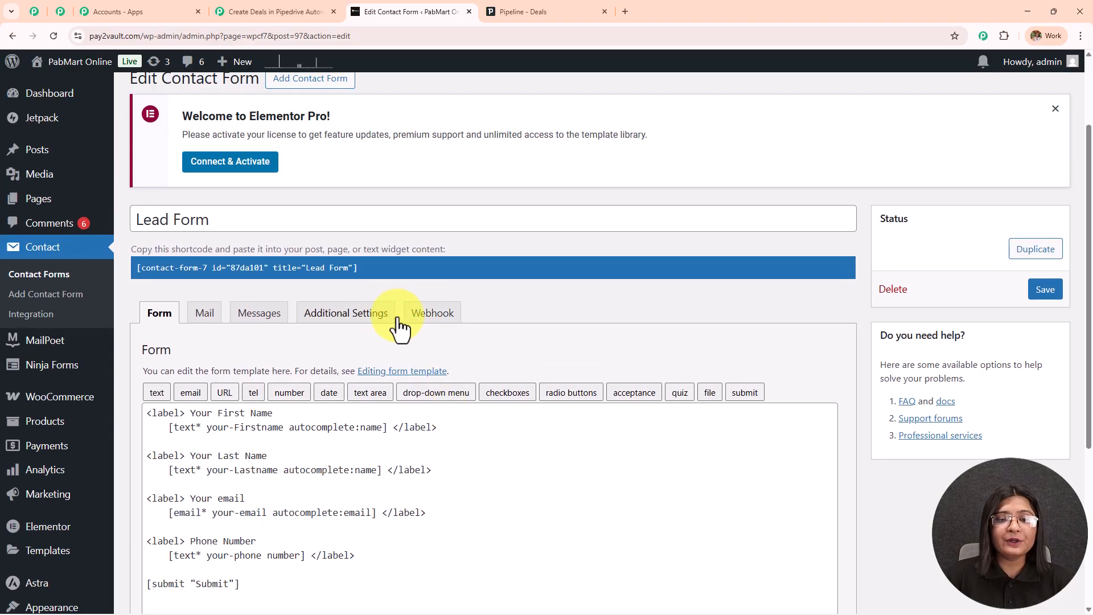
# Replace the Lead Form's webhook URL with the copied Pabbly webhook URL and save the form.
pyautogui.click(431, 315)
pyautogui.scroll(-4, 463, 284)
pyautogui.moveTo(771, 312); pyautogui.dragTo(214, 329)
pyautogui.press('BackSpace')
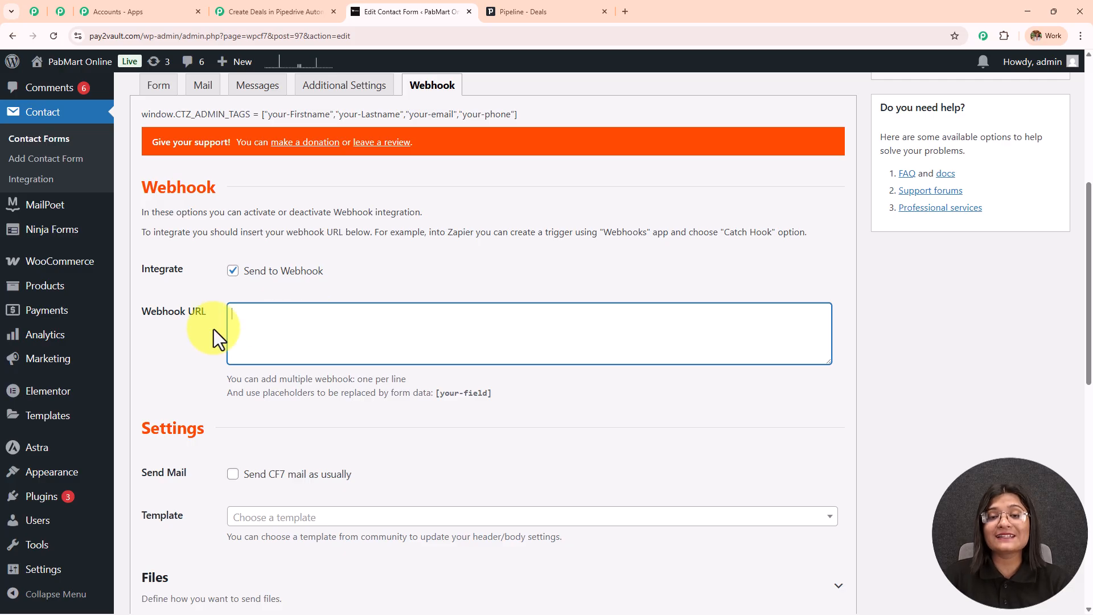
pyautogui.click(269, 12)
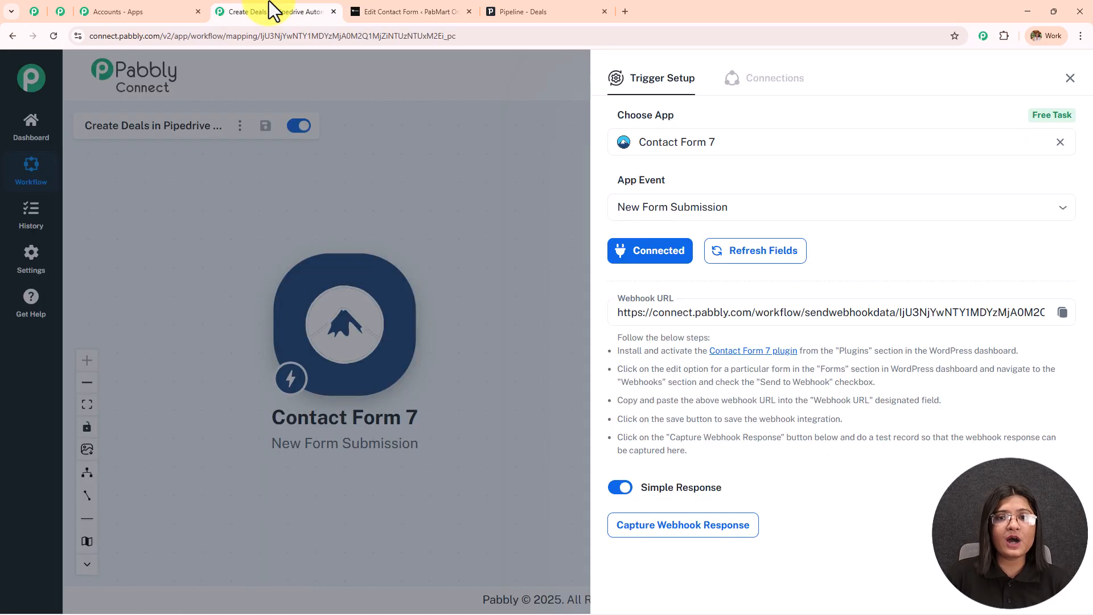
pyautogui.click(1062, 313)
pyautogui.click(433, 12)
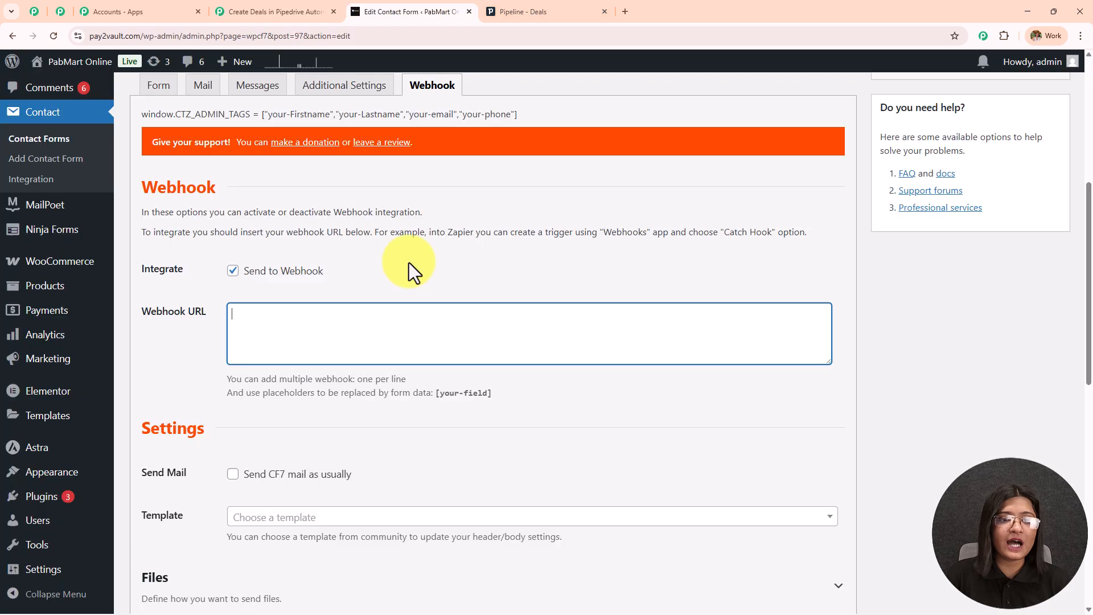
pyautogui.hotkey('ctrl', 'v')
pyautogui.scroll(-5, 398, 315)
pyautogui.scroll(-5, 402, 316)
pyautogui.click(147, 527)
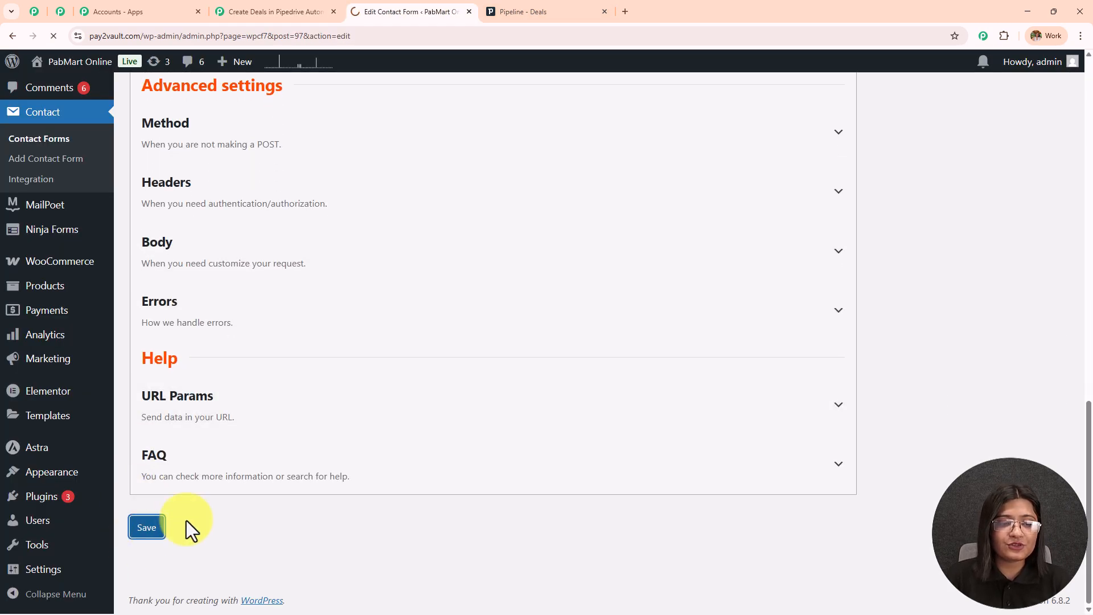
# Confirm the form saved and copy the Lead Form shortcode.
pyautogui.scroll(10, 771, 332)
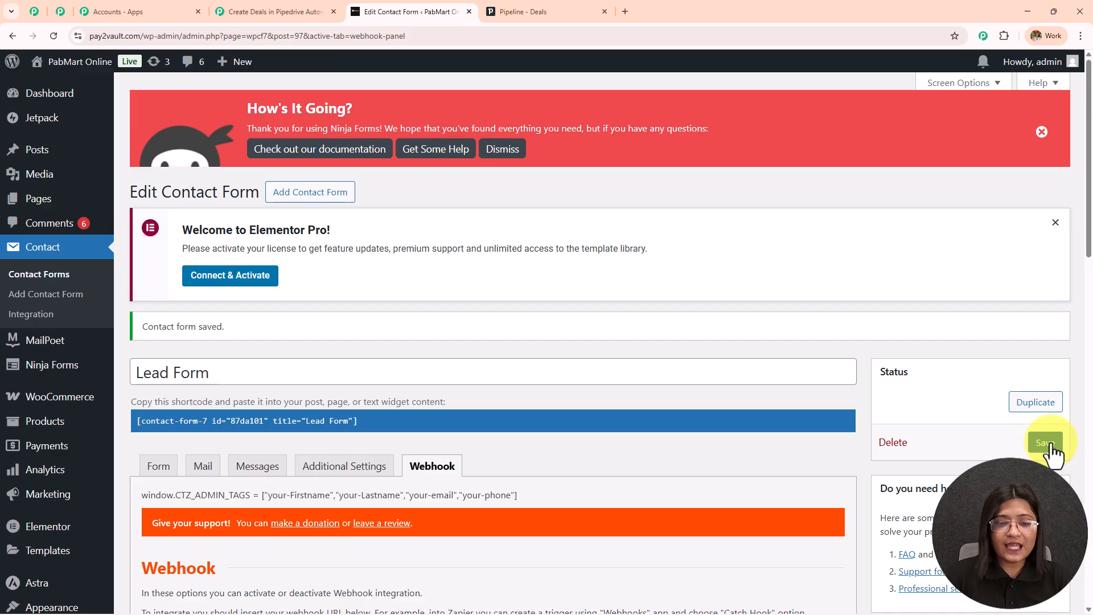
pyautogui.moveTo(134, 325); pyautogui.dragTo(331, 329)
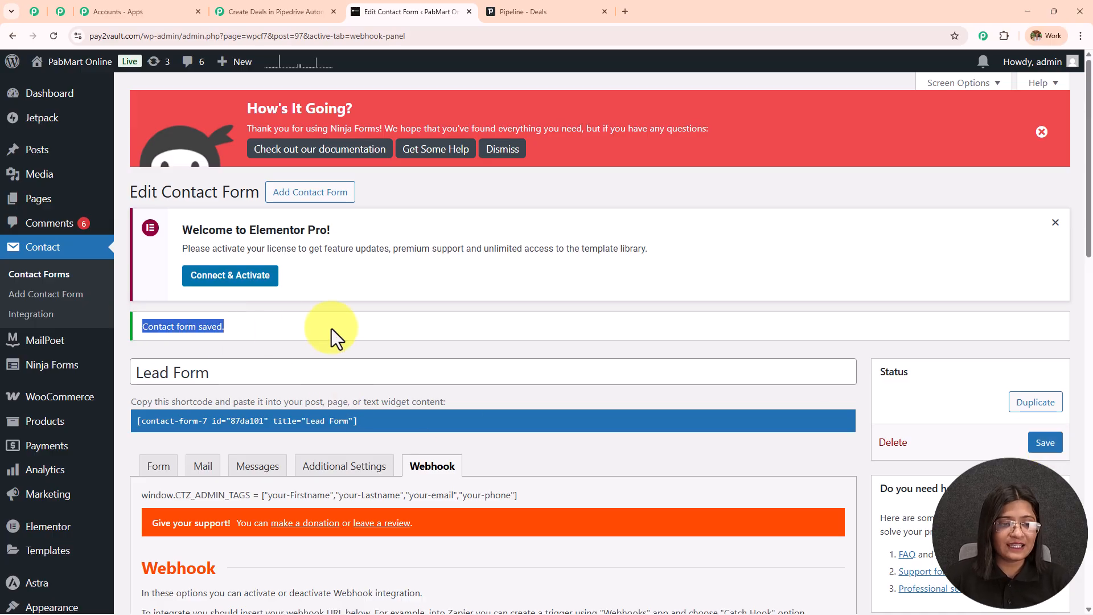
pyautogui.scroll(-3, 380, 286)
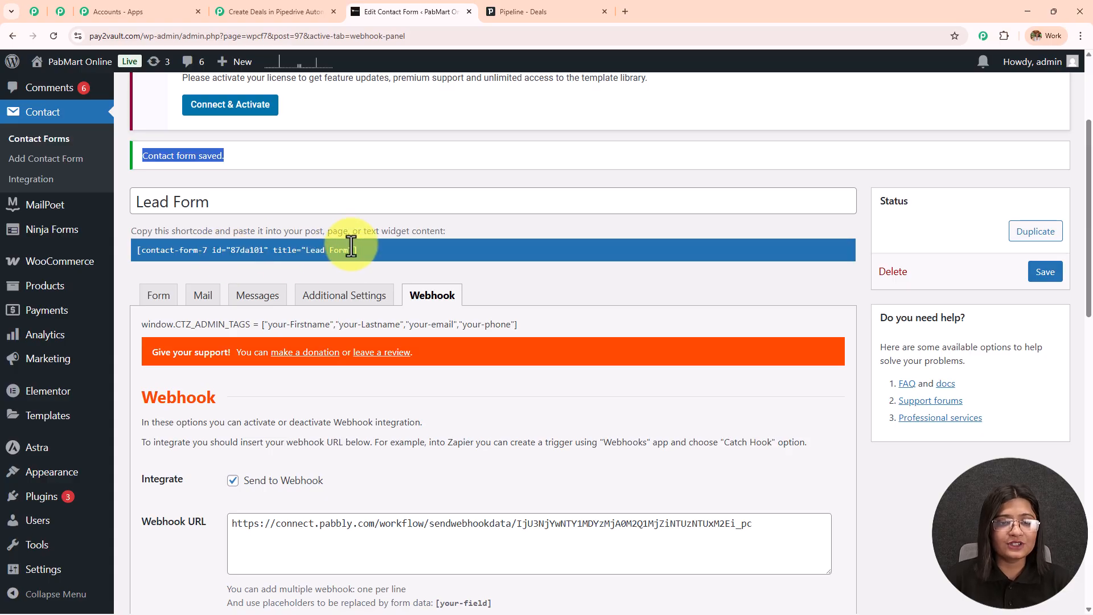
pyautogui.click(359, 251)
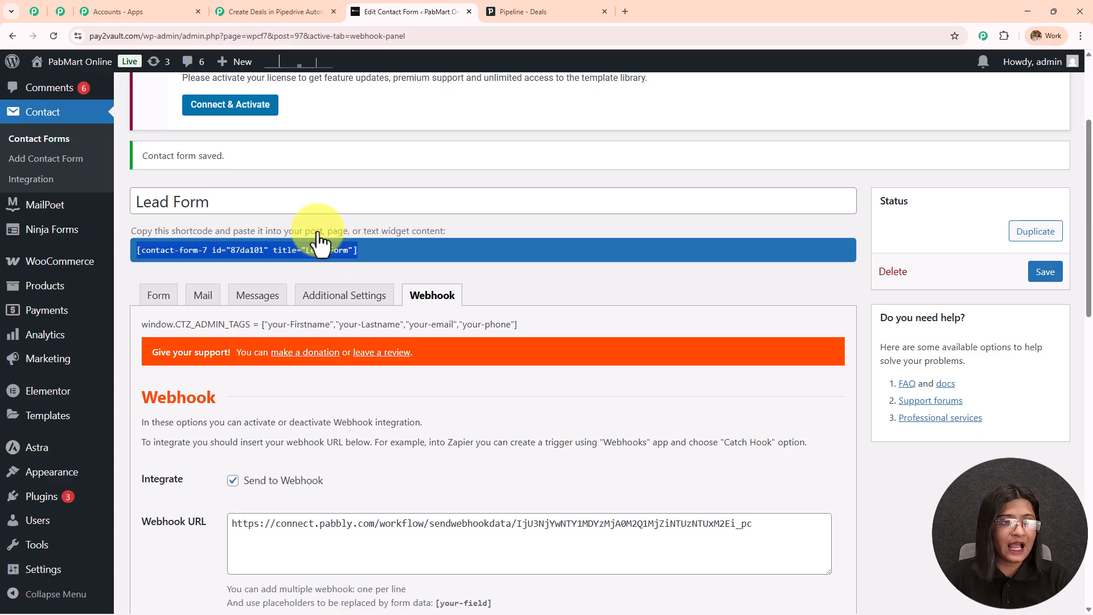
pyautogui.click(279, 11)
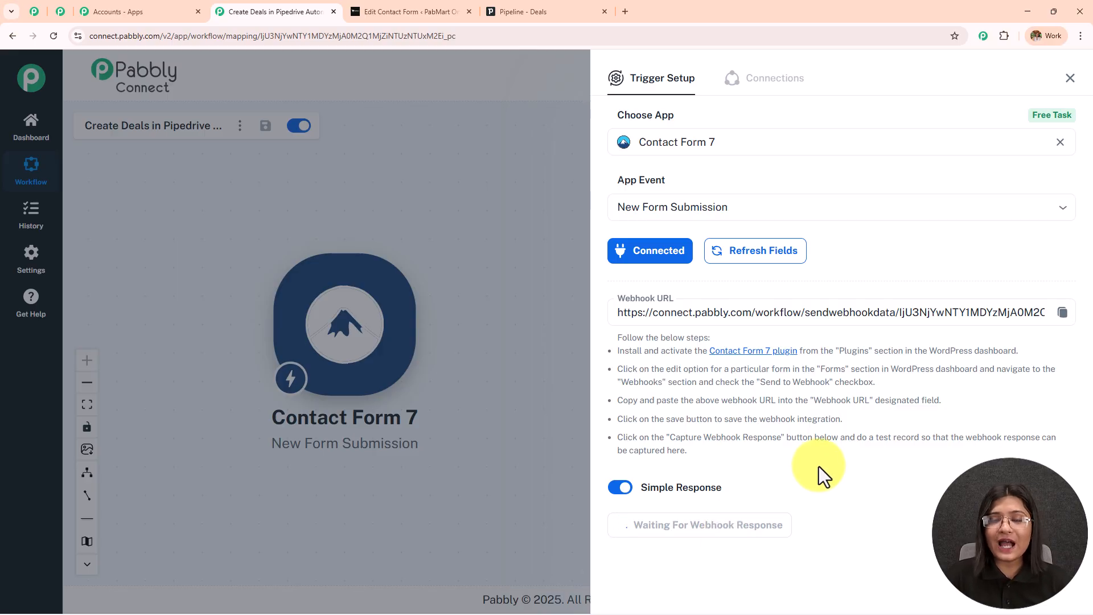
# Leave the form editor, confirming the prompts, and load the All Pages list.
pyautogui.click(418, 12)
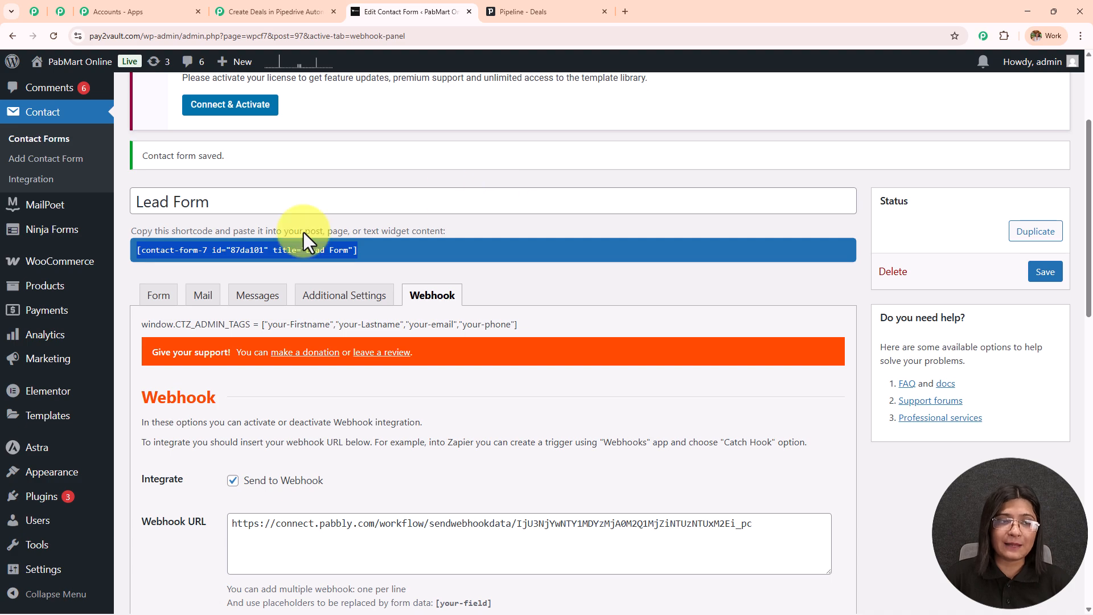
pyautogui.scroll(2, 52, 330)
pyautogui.scroll(1, 52, 333)
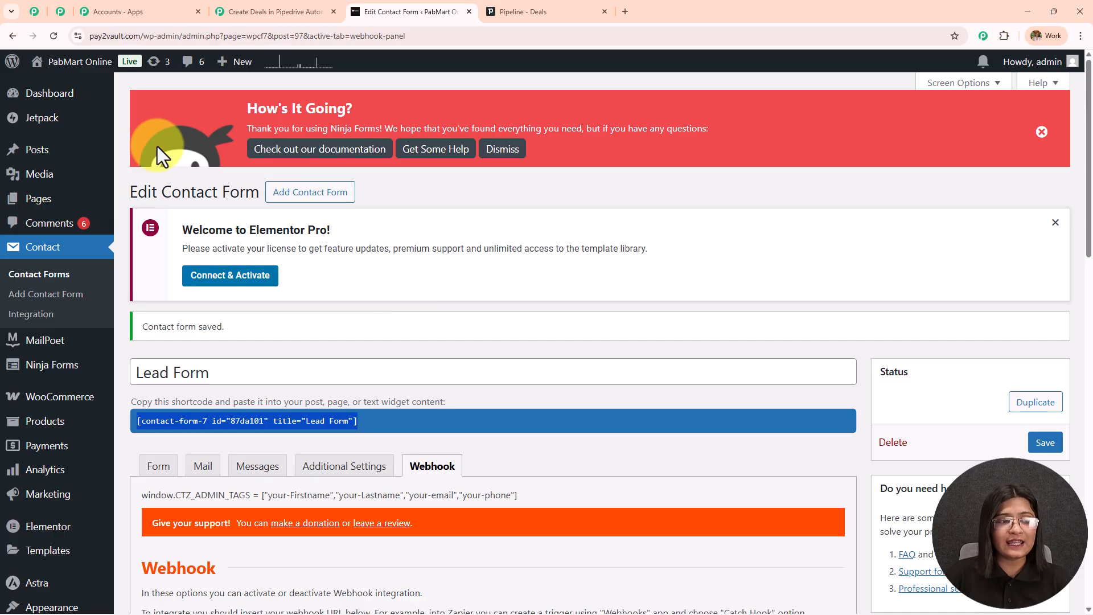
pyautogui.click(52, 199)
pyautogui.click(617, 114)
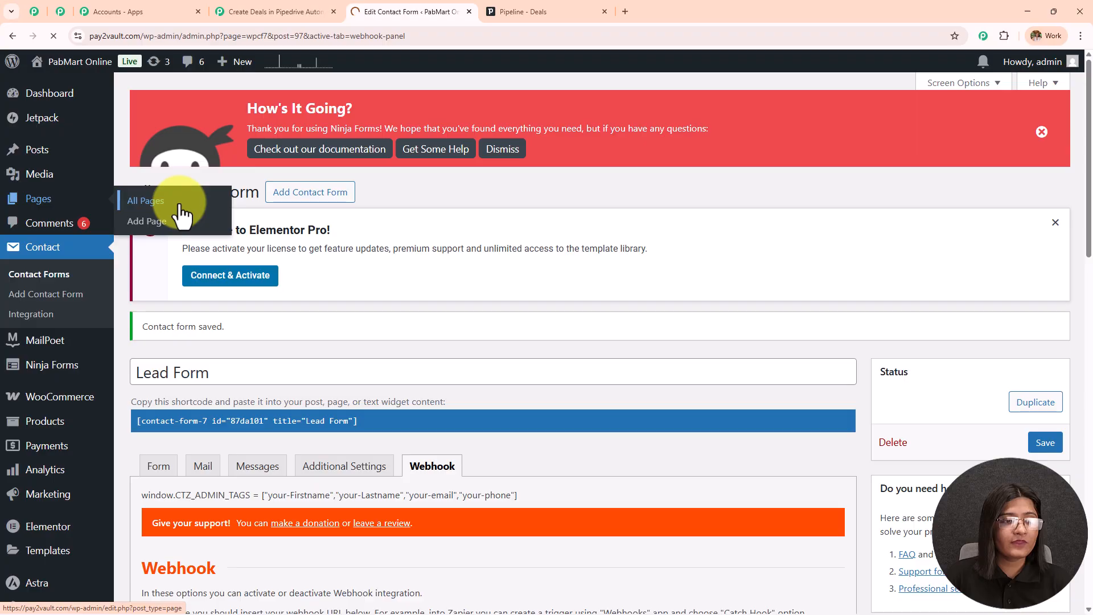
pyautogui.click(178, 205)
pyautogui.click(595, 127)
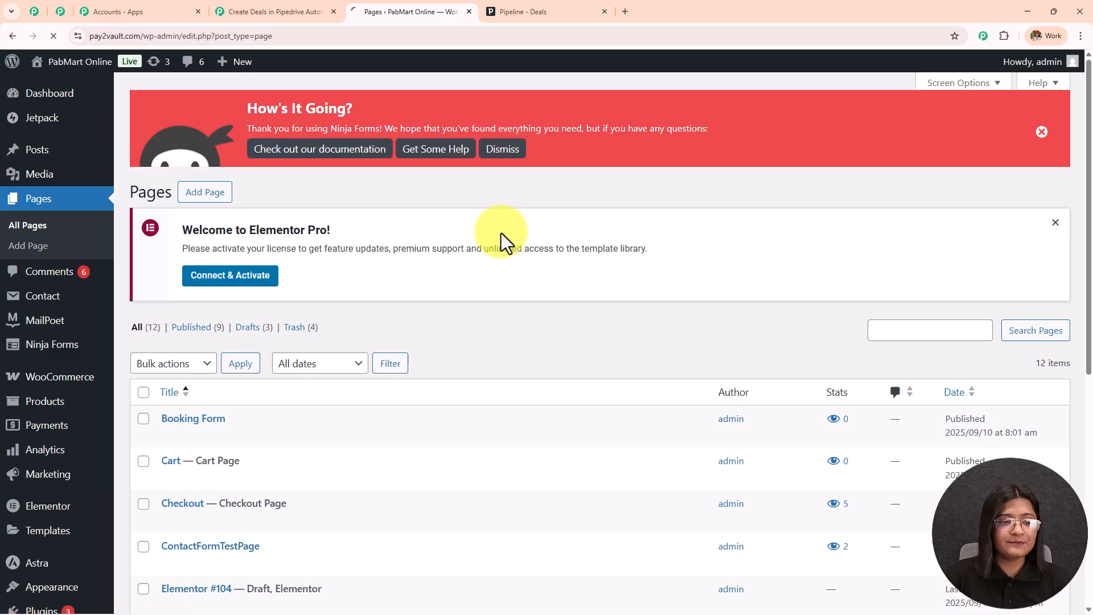
# Search pages for the Lead Form shortcode and view the matching page.
pyautogui.scroll(-3, 882, 198)
pyautogui.click(890, 162)
pyautogui.hotkey('ctrl', 'v')
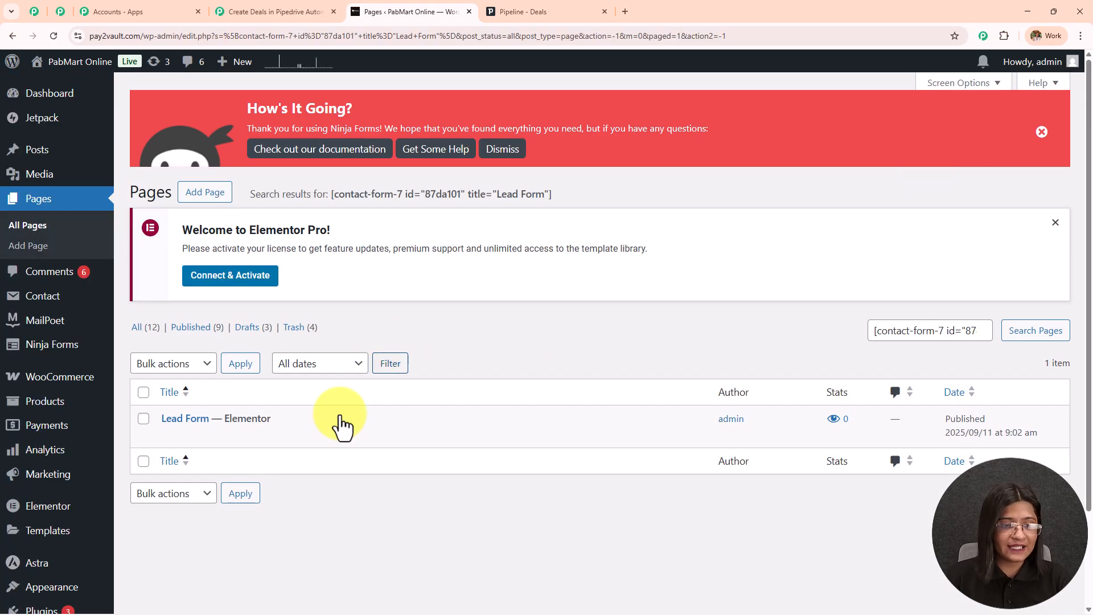
pyautogui.moveTo(180, 431)
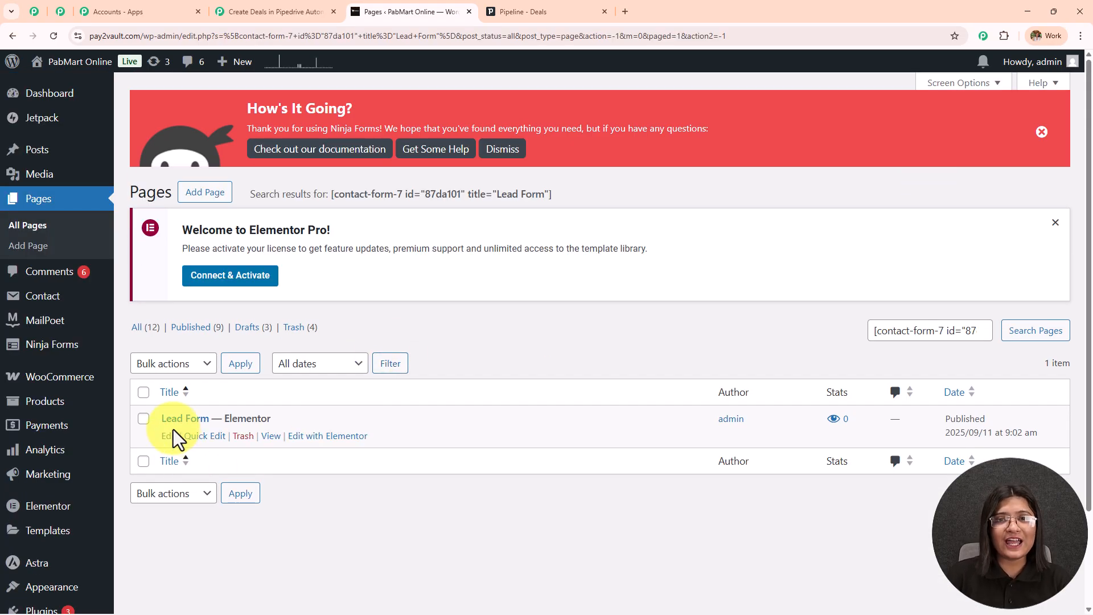
pyautogui.click(271, 436)
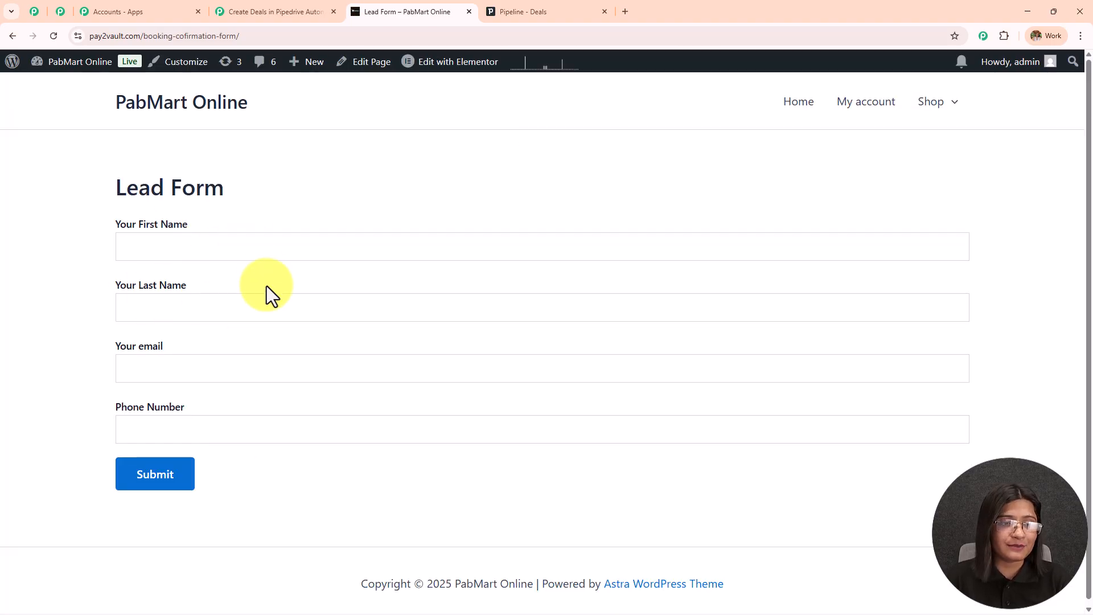
# Enter a test lead's first name, last name and e-mail in the Lead Form.
pyautogui.click(256, 245)
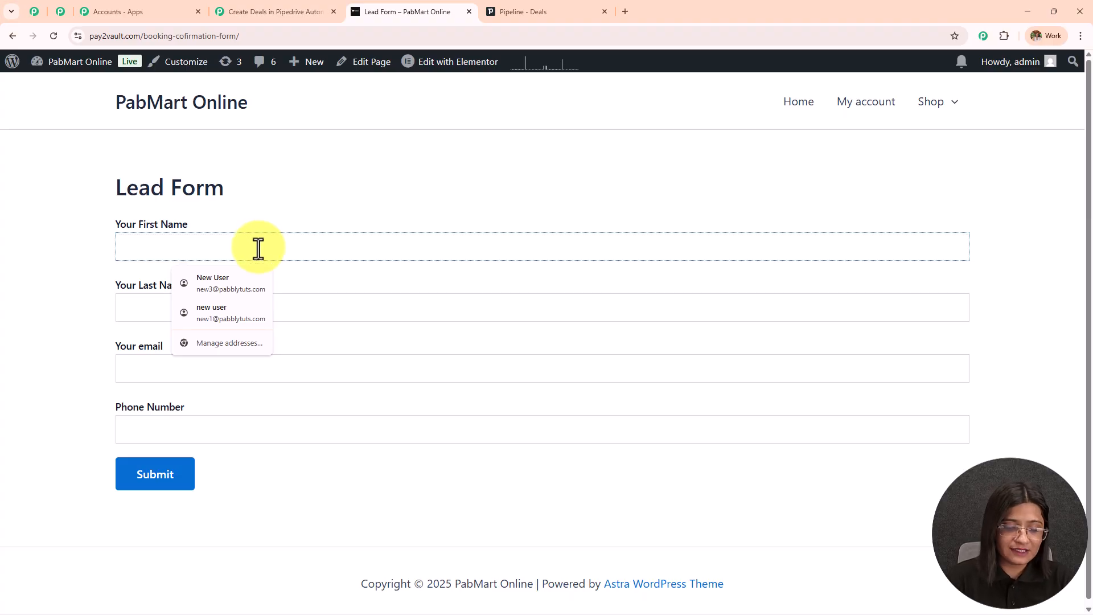
pyautogui.write('Latest')
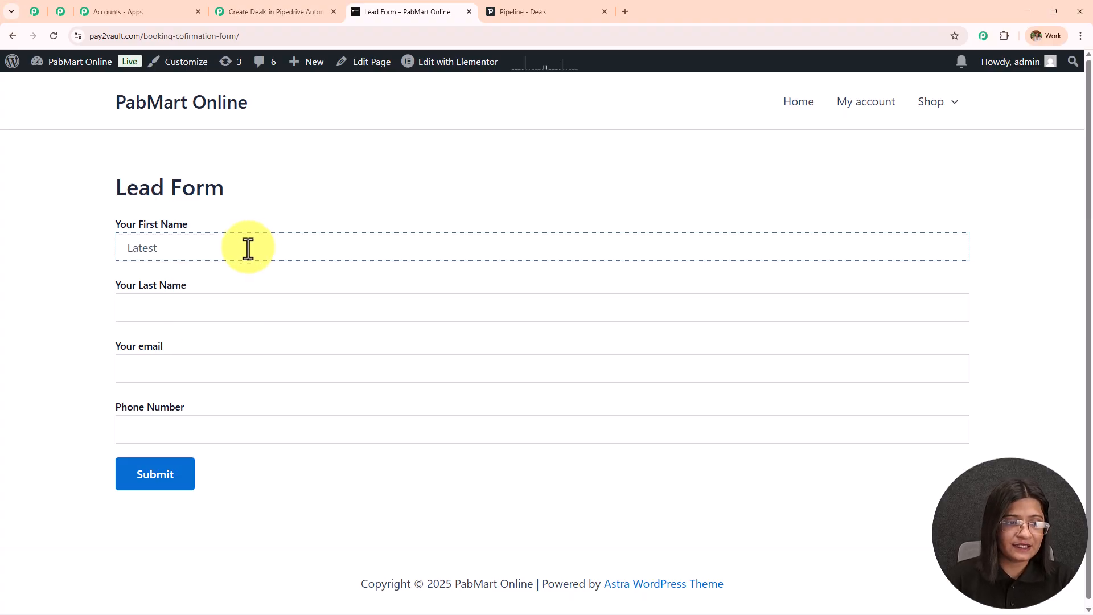
pyautogui.click(160, 309)
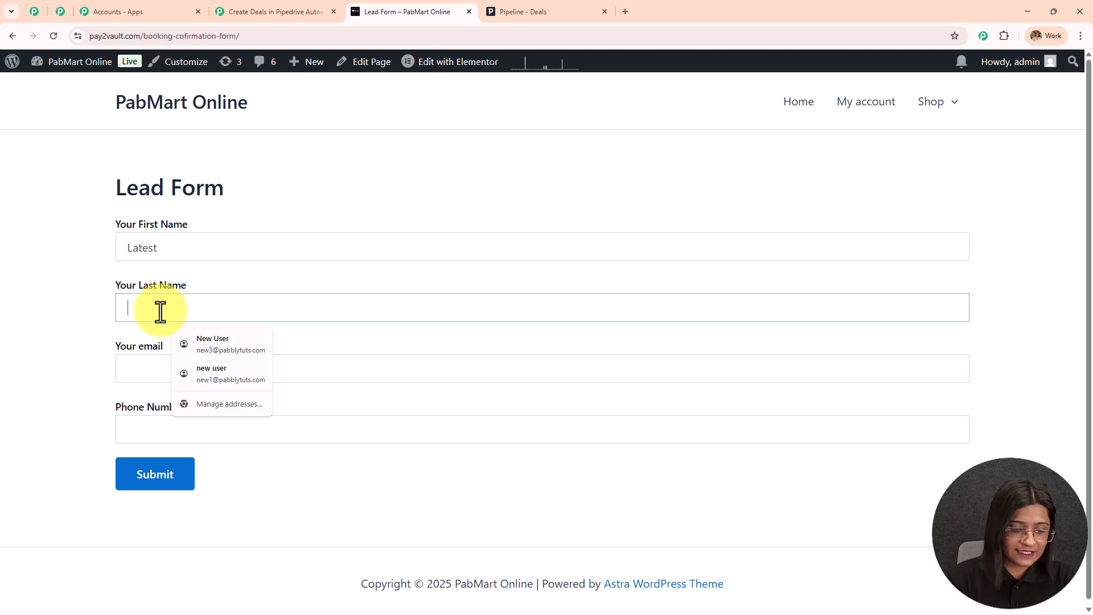
pyautogui.write('Lead')
pyautogui.click(166, 365)
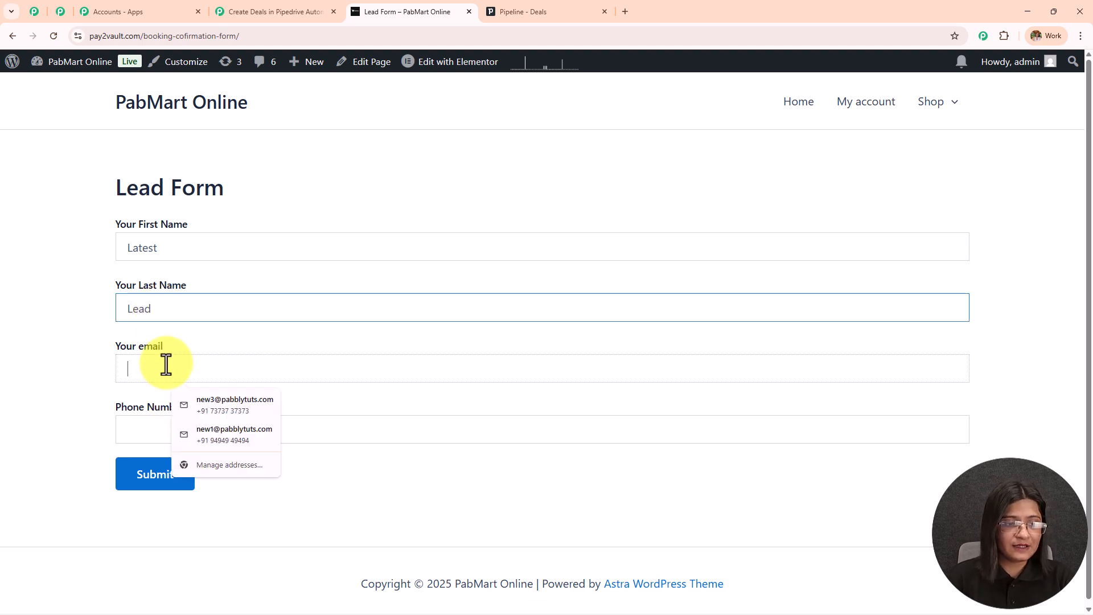
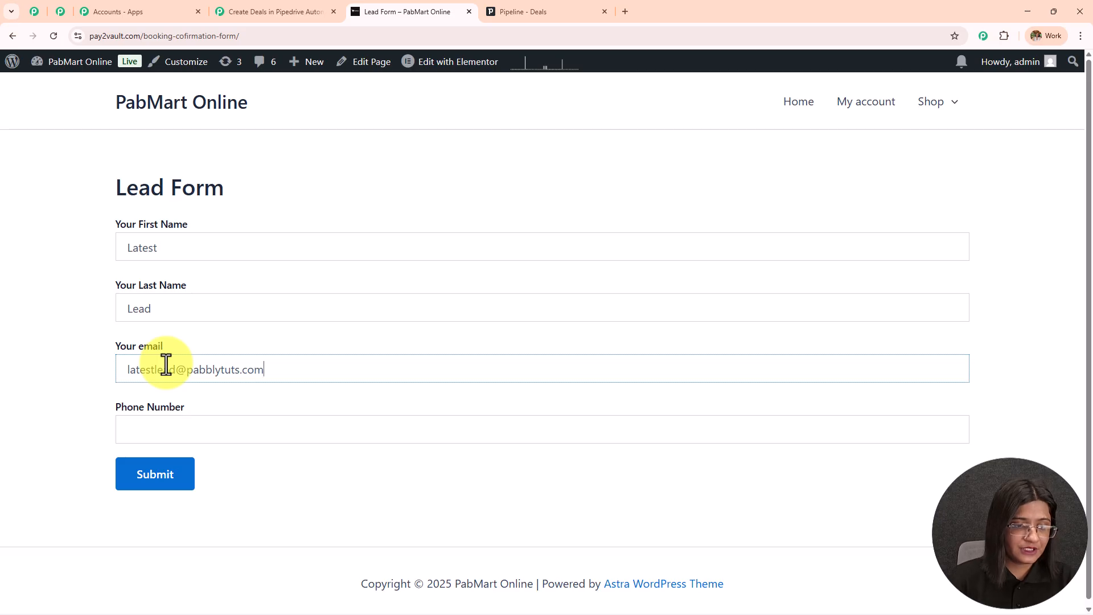
# Add the test phone number, submit the form and check the thank-you message.
pyautogui.click(193, 431)
pyautogui.write('7474747474')
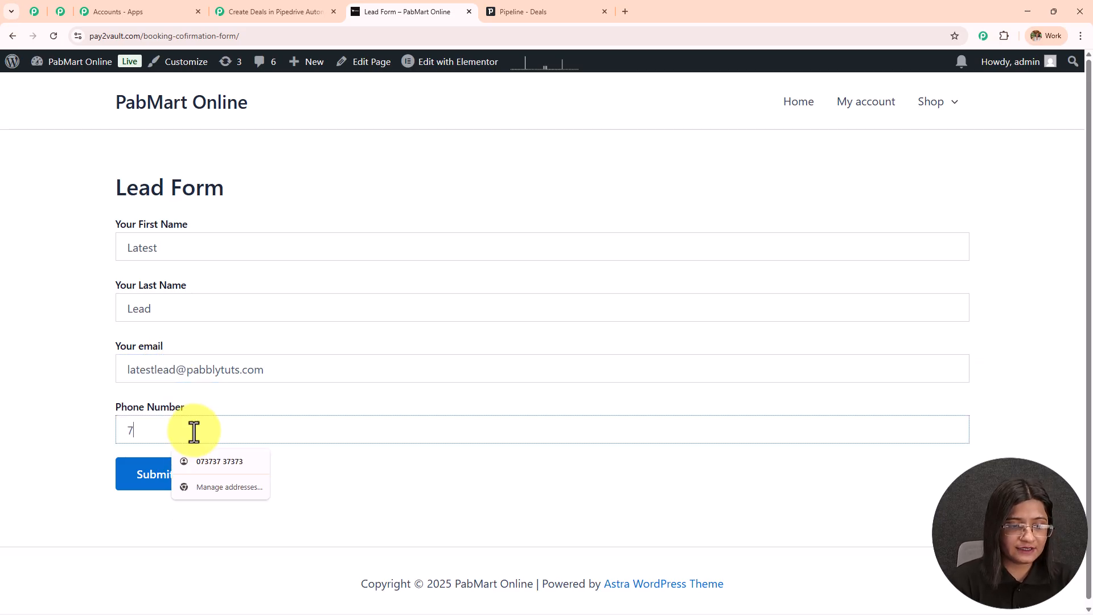
pyautogui.click(170, 473)
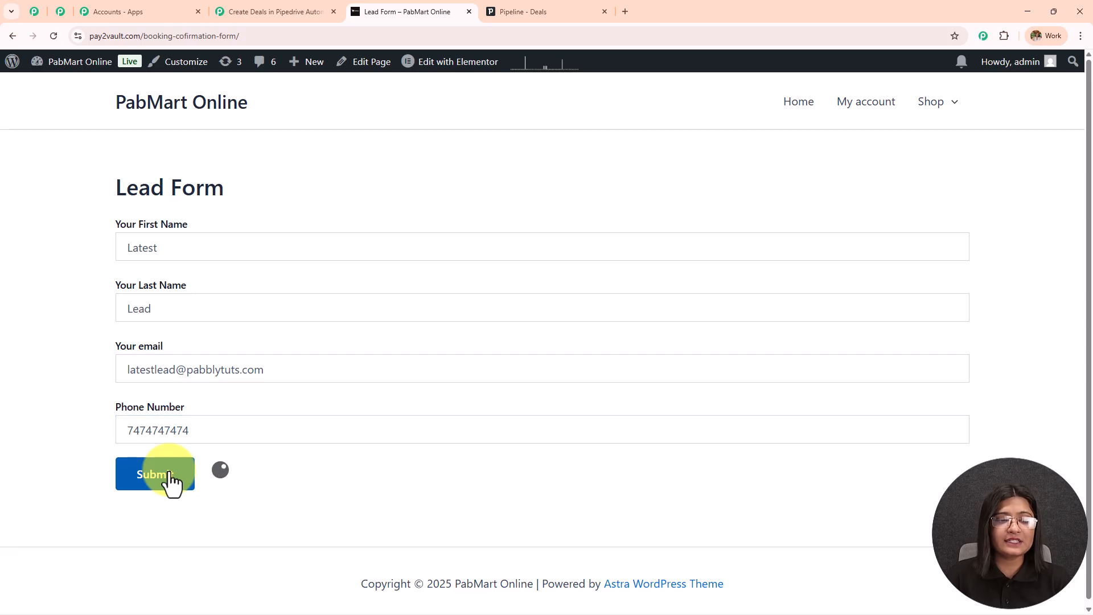
pyautogui.moveTo(368, 527); pyautogui.dragTo(80, 544)
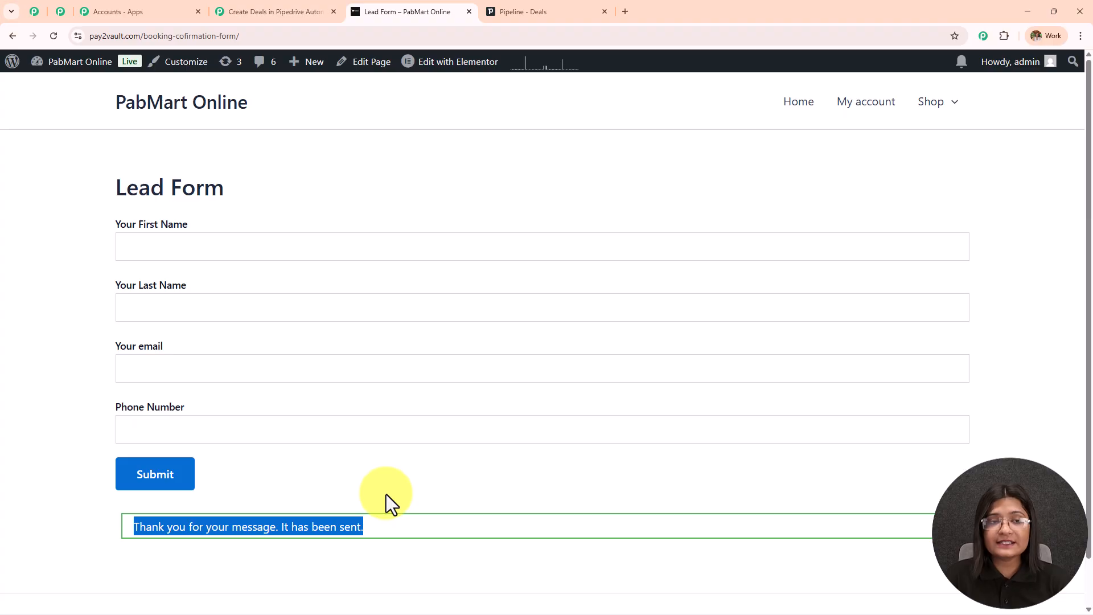
# Check Pabbly's received response shows the phone, e-mail, first and last name, then close Trigger Setup.
pyautogui.click(251, 12)
pyautogui.scroll(-5, 777, 433)
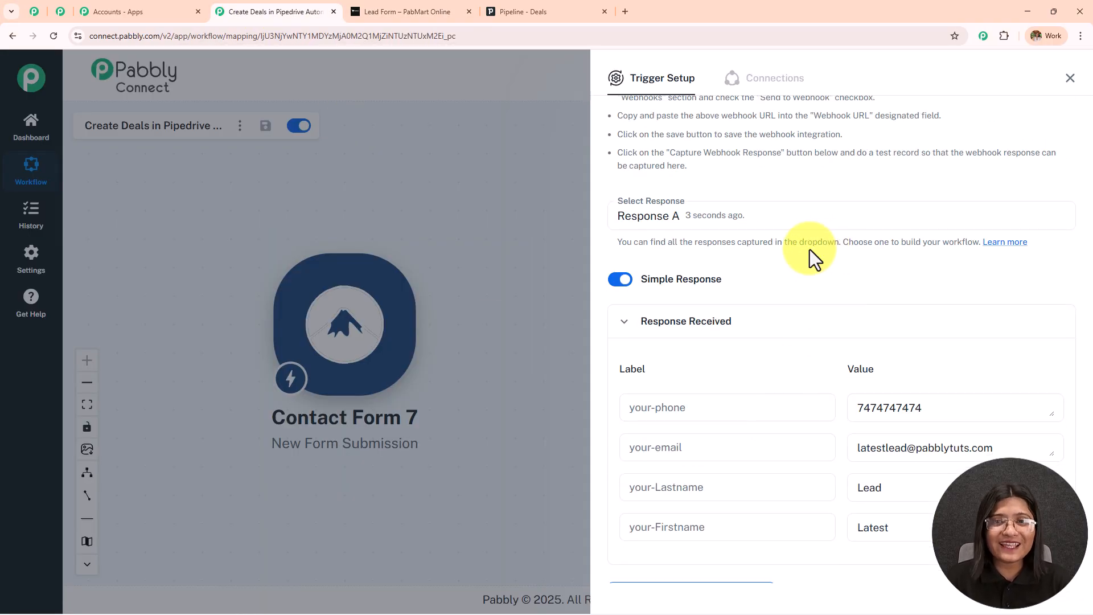
pyautogui.scroll(-1, 867, 229)
pyautogui.scroll(-1, 866, 233)
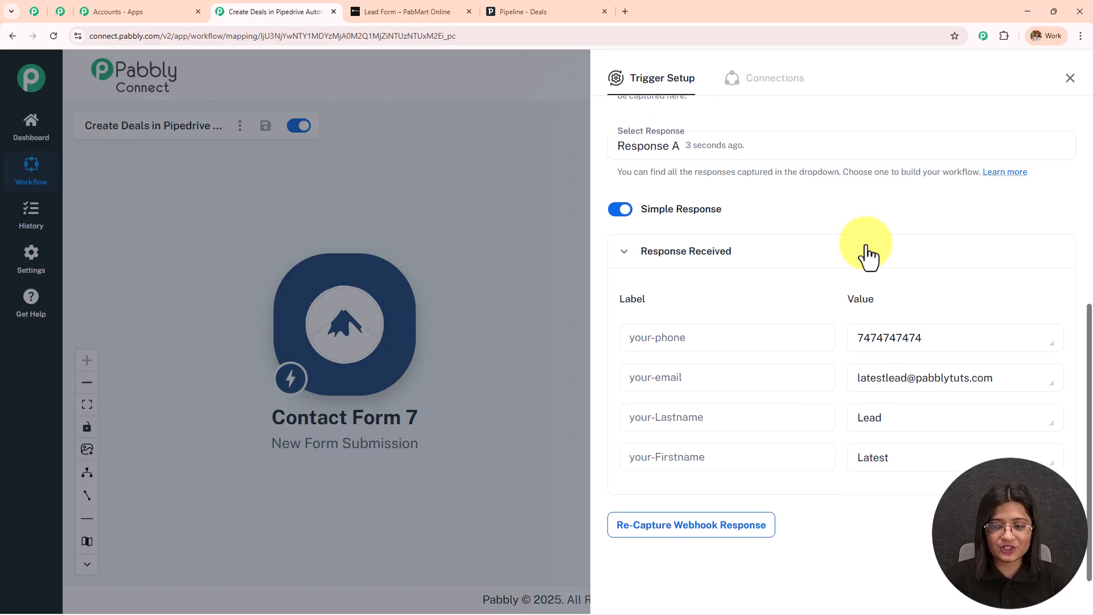
pyautogui.doubleClick(946, 338)
pyautogui.tripleClick(958, 379)
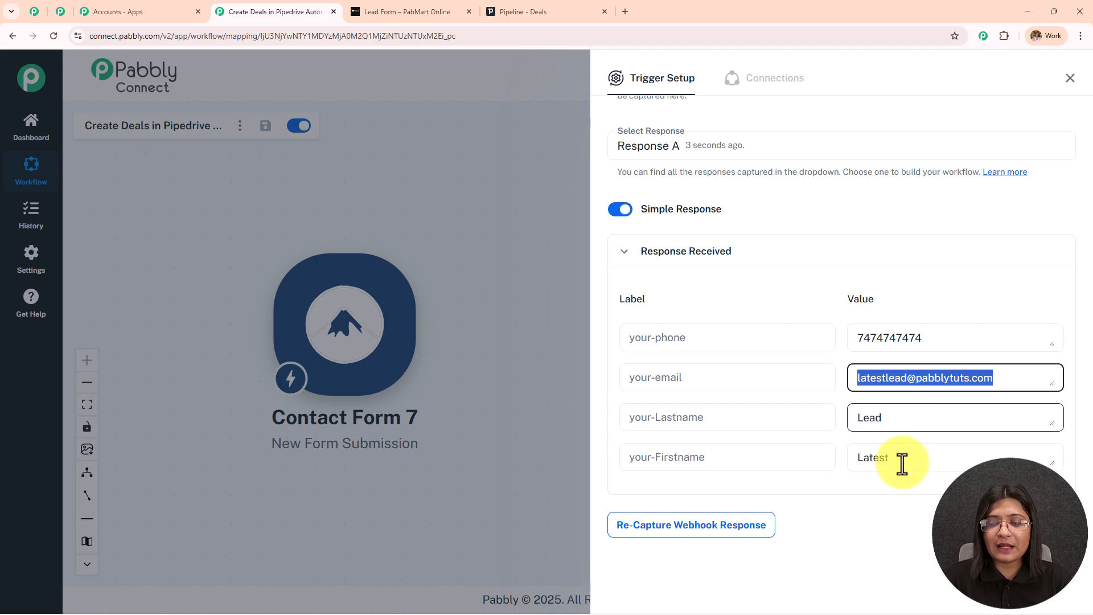
pyautogui.doubleClick(871, 453)
pyautogui.doubleClick(873, 416)
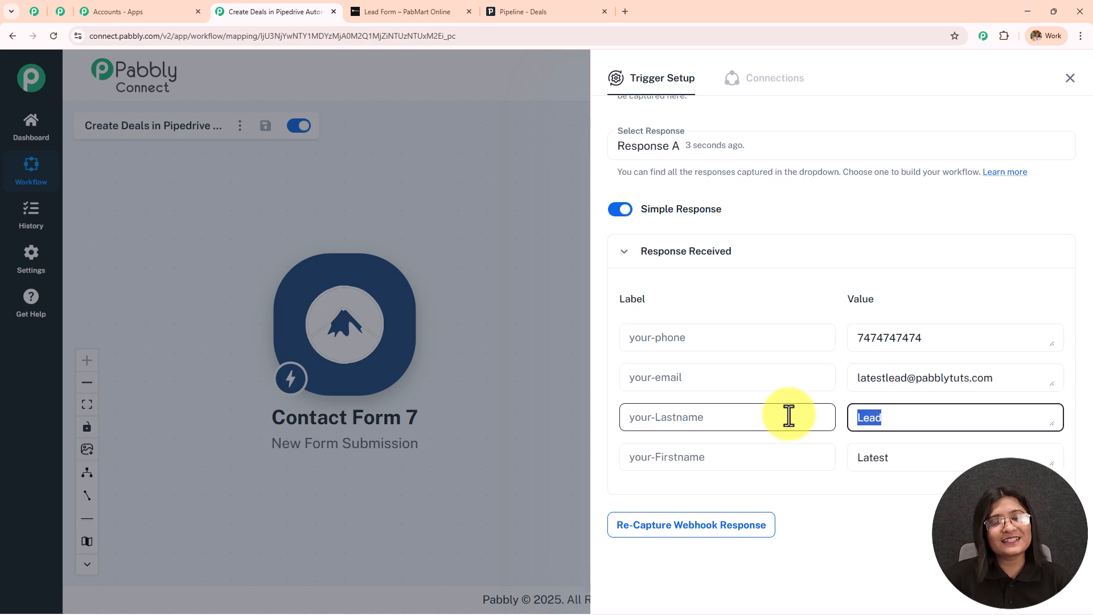
pyautogui.click(1070, 79)
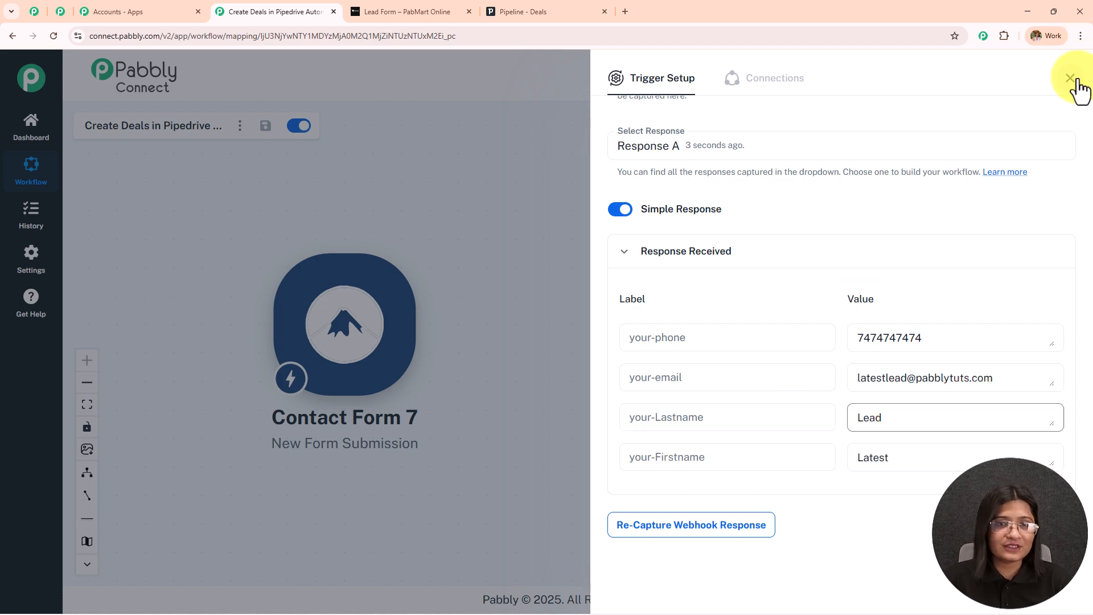
pyautogui.click(439, 10)
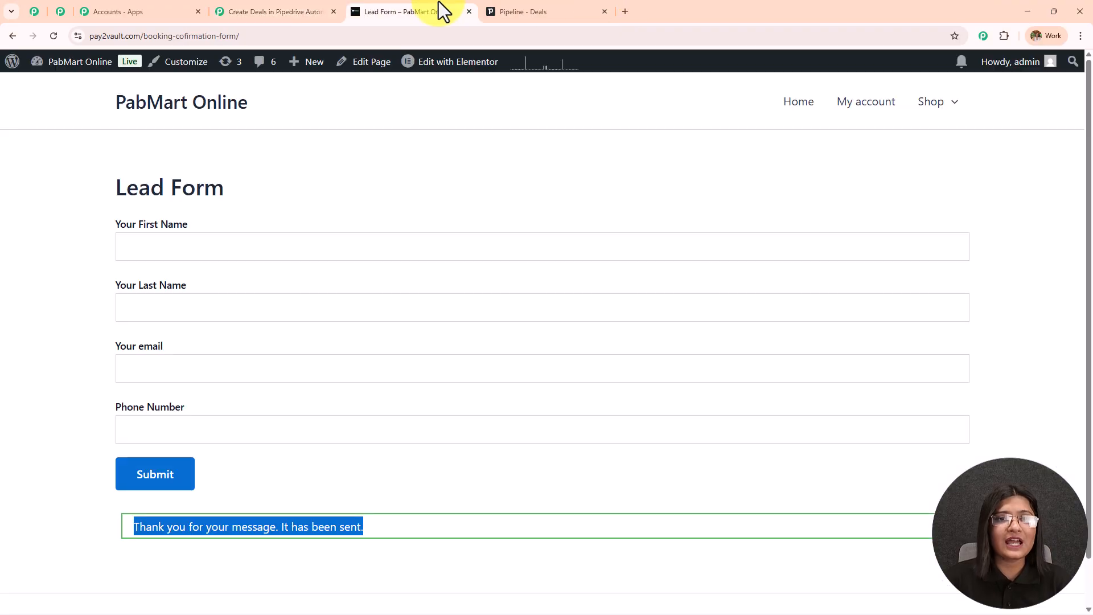
# Bring back the Pabbly Connect workflow with its Contact Form 7 New Form Submission trigger.
pyautogui.click(250, 11)
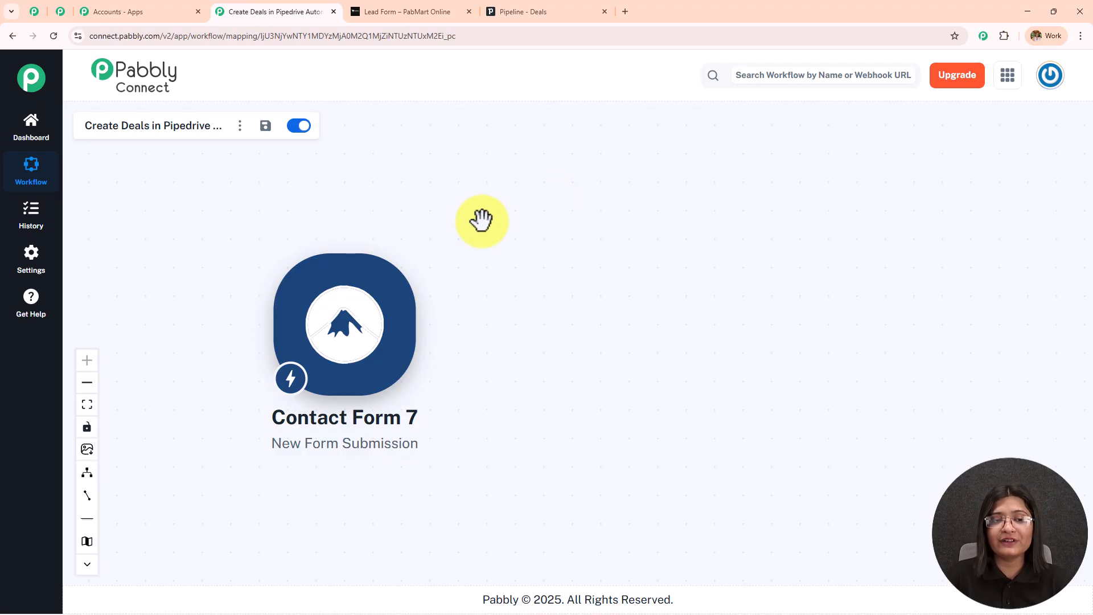
pyautogui.moveTo(355, 325)
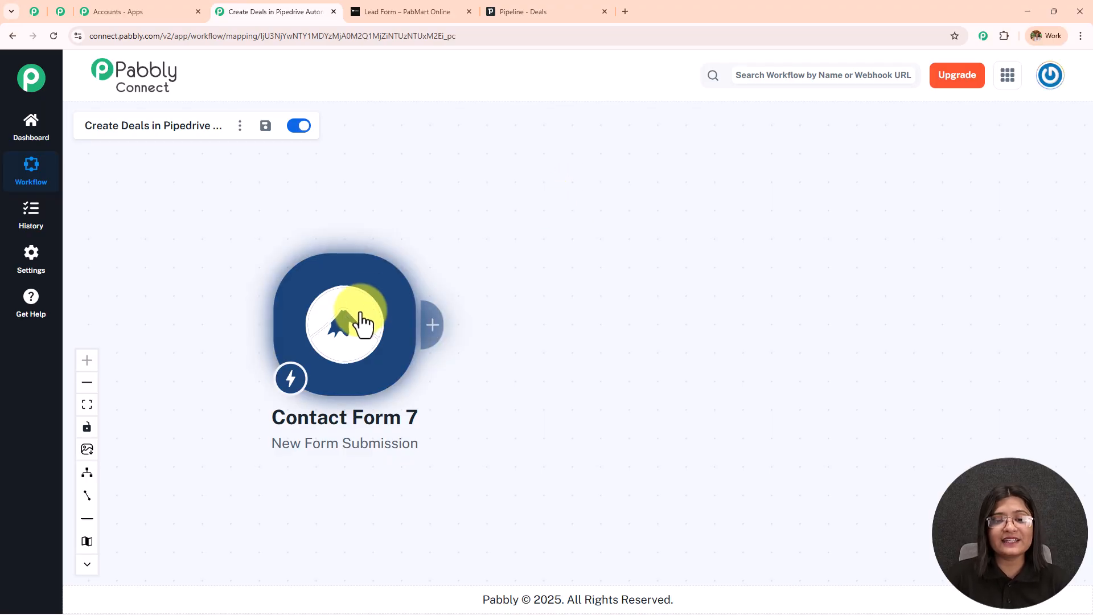
# Add a Pipedrive 'Create a Person' action after the Contact Form 7 trigger and start connecting it.
pyautogui.click(435, 322)
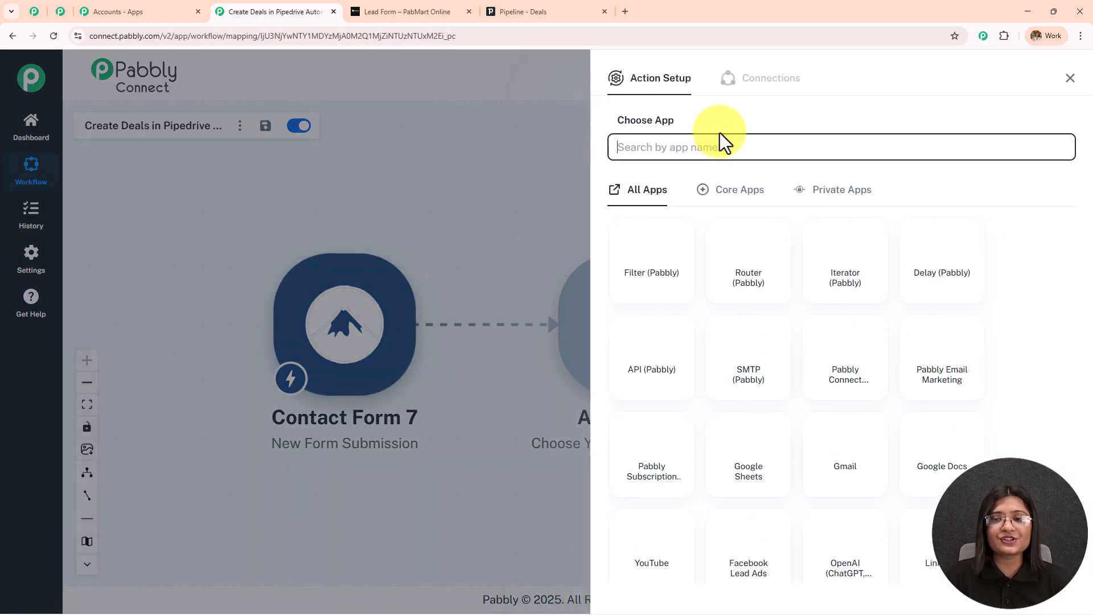
pyautogui.click(719, 149)
pyautogui.write('Pipedr')
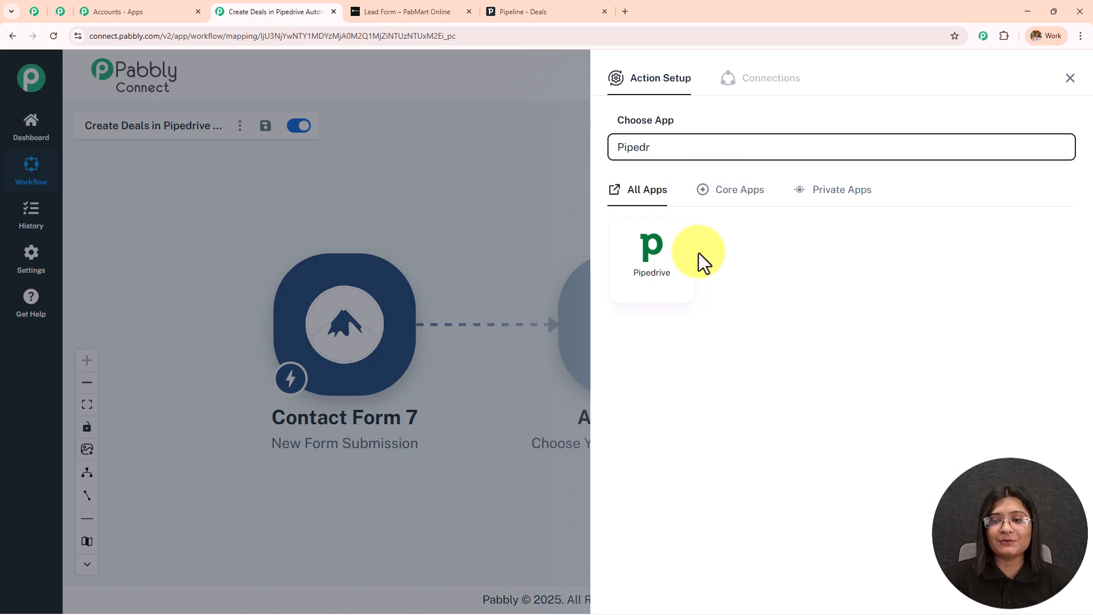
pyautogui.click(663, 263)
pyautogui.click(653, 222)
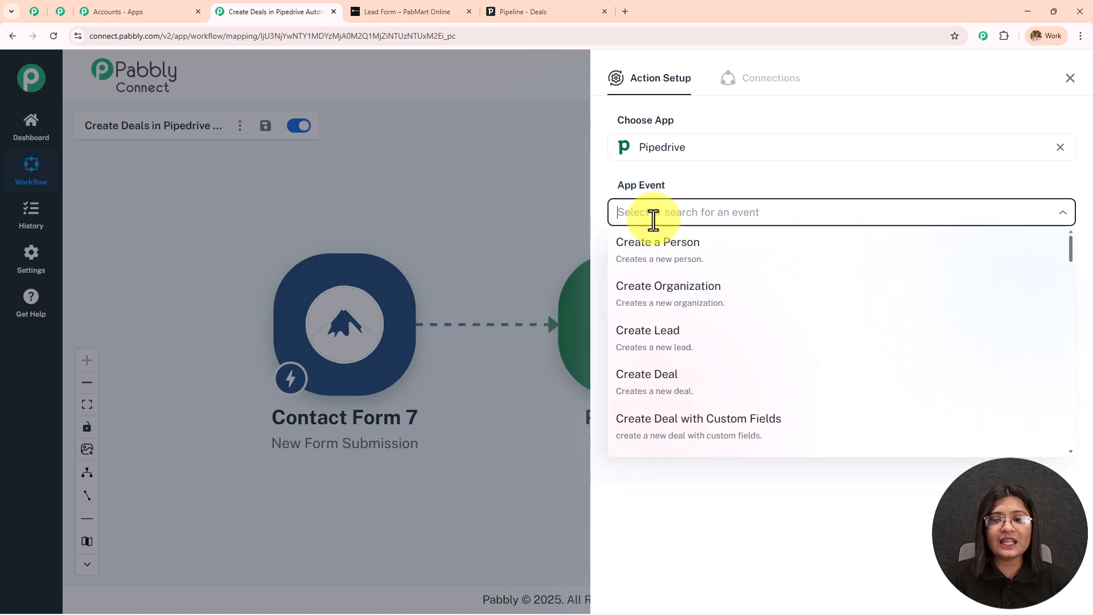
pyautogui.click(659, 256)
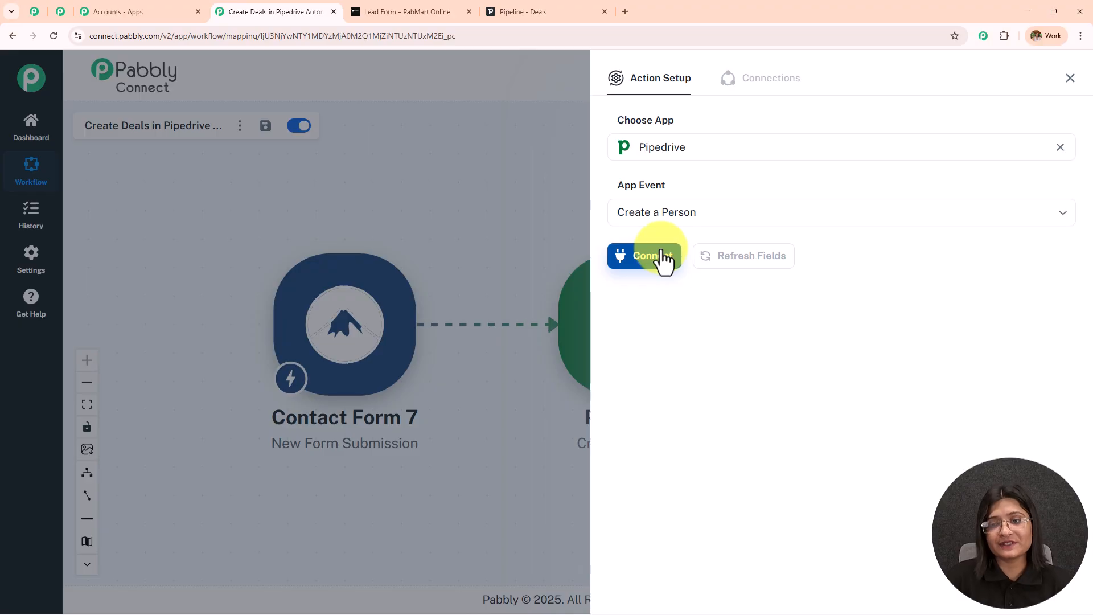
pyautogui.click(663, 262)
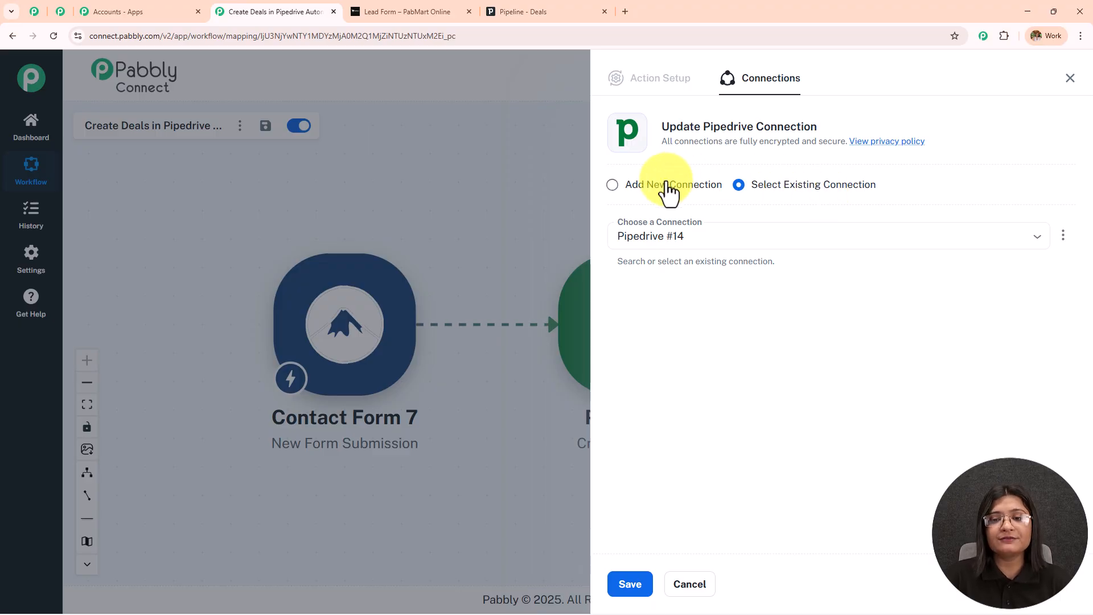
# Choose Add New Connection for Pipedrive #15 and read the API token instructions.
pyautogui.click(613, 187)
pyautogui.click(641, 324)
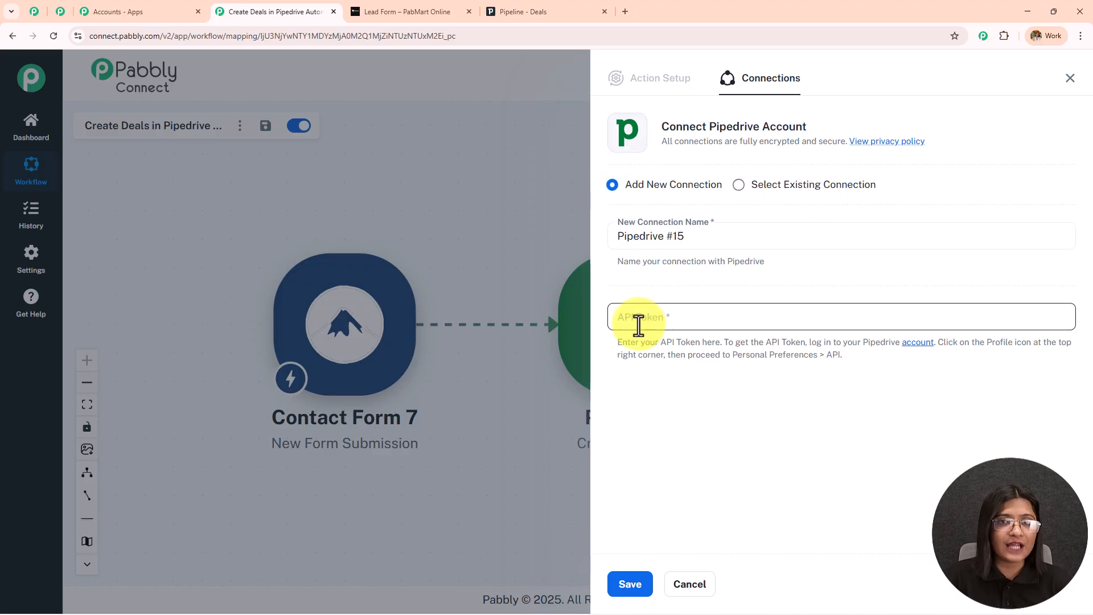
pyautogui.moveTo(618, 343); pyautogui.dragTo(932, 374)
pyautogui.click(933, 374)
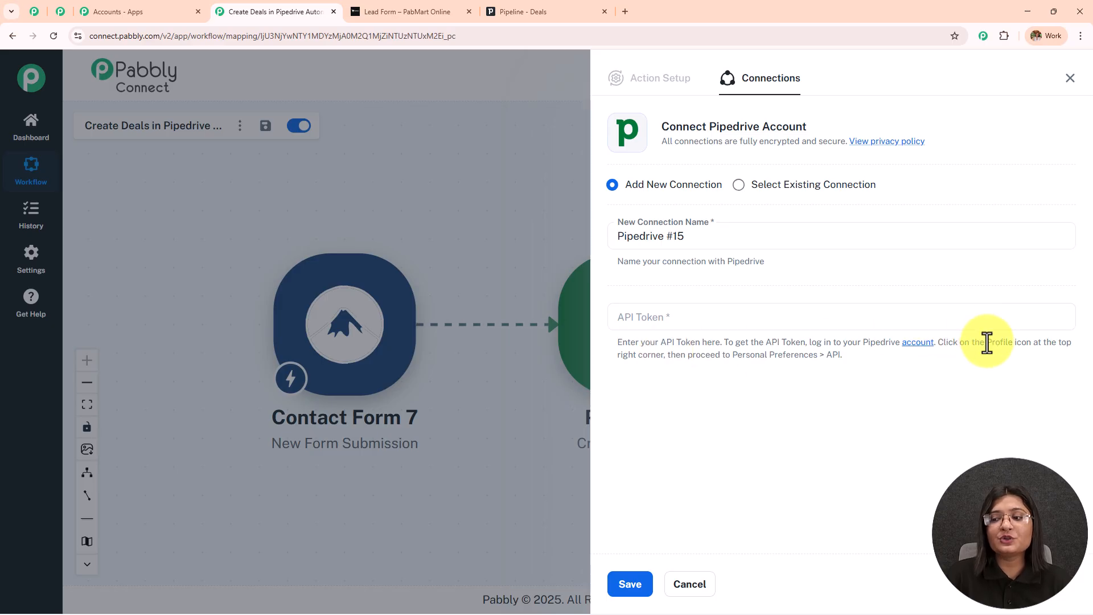
pyautogui.moveTo(986, 343); pyautogui.dragTo(1022, 371)
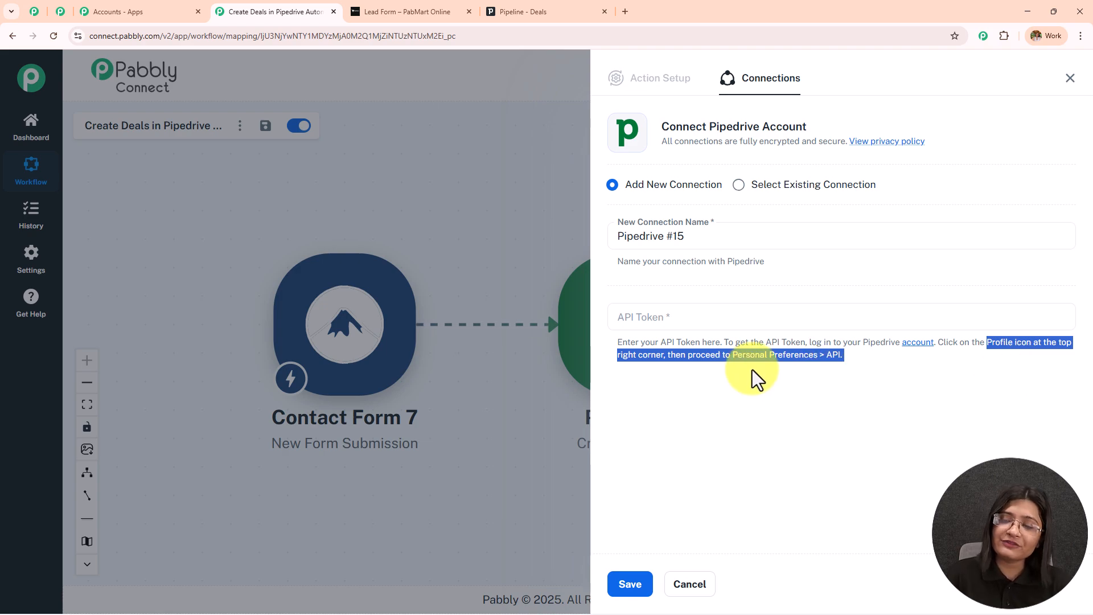
# Copy the personal API token from Pipedrive's Personal preferences API settings, then return to the connection form.
pyautogui.click(510, 11)
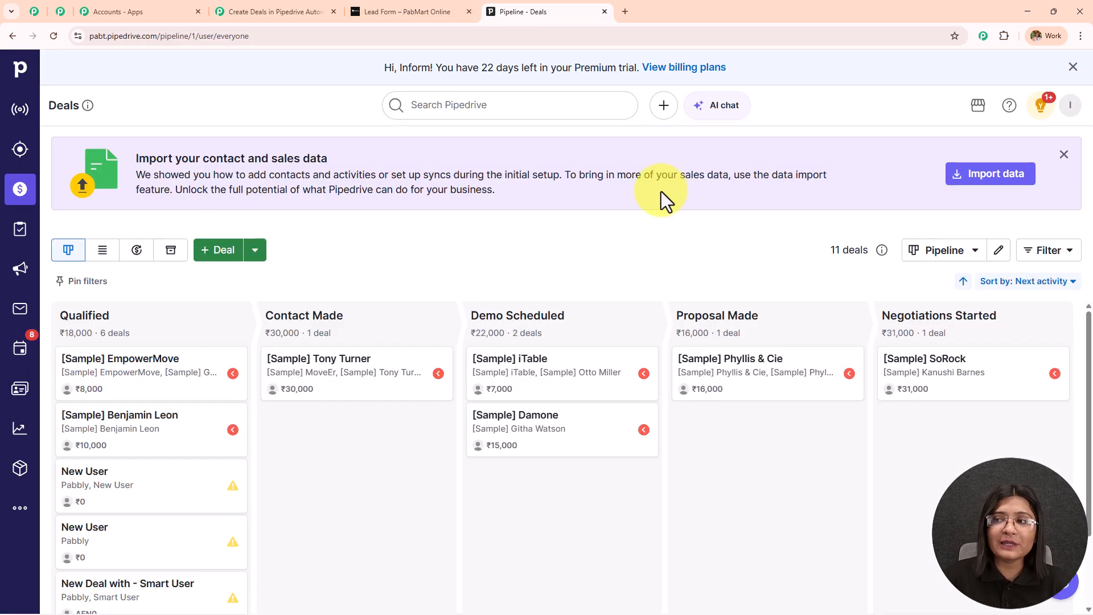
pyautogui.click(1039, 109)
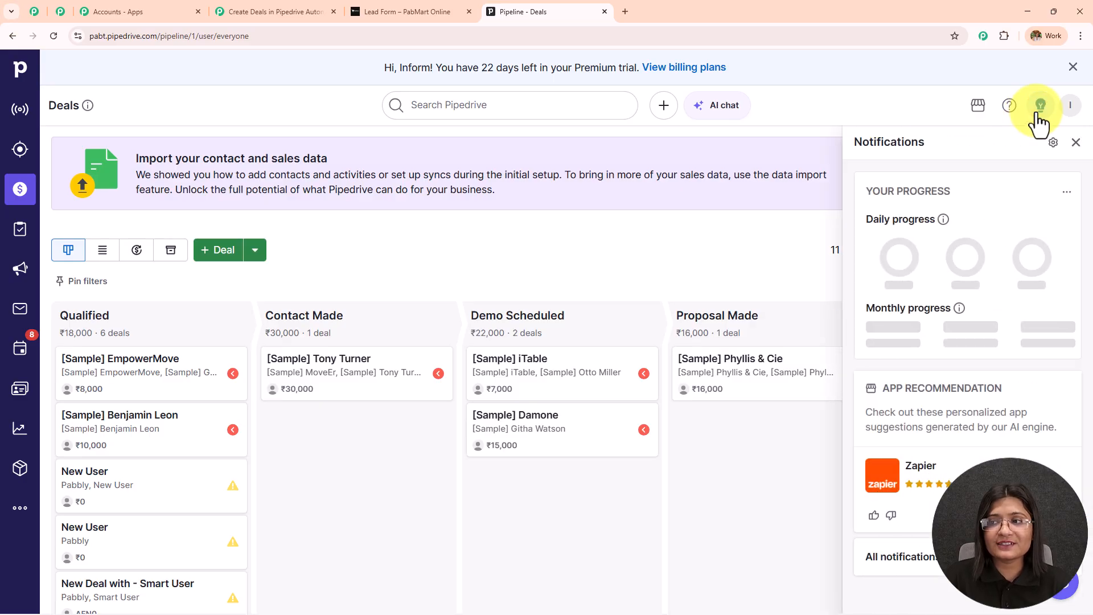
pyautogui.click(1071, 107)
pyautogui.click(972, 180)
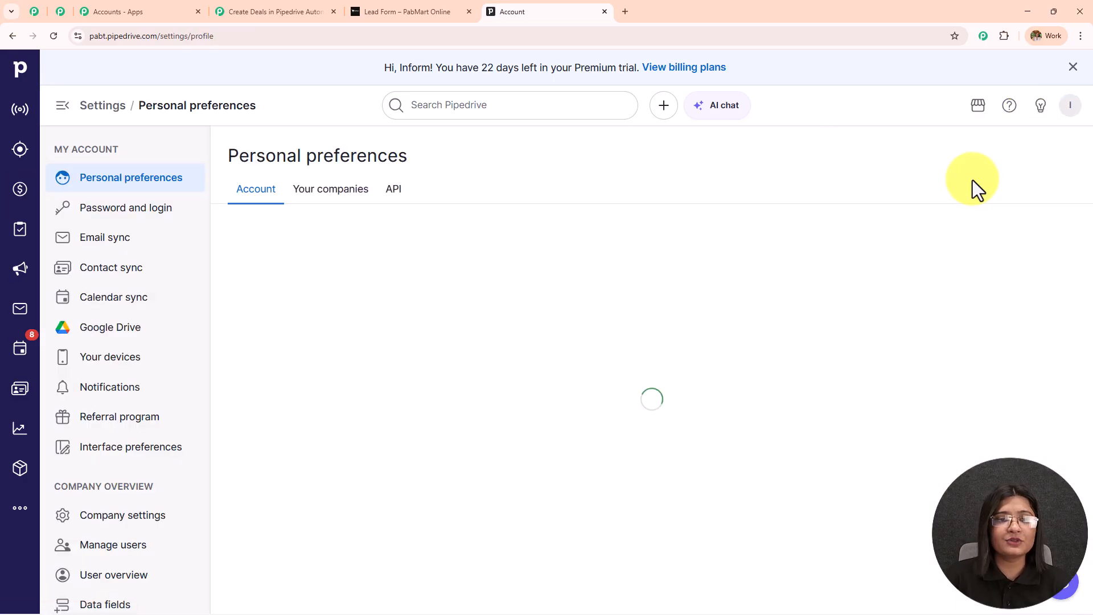
pyautogui.click(380, 200)
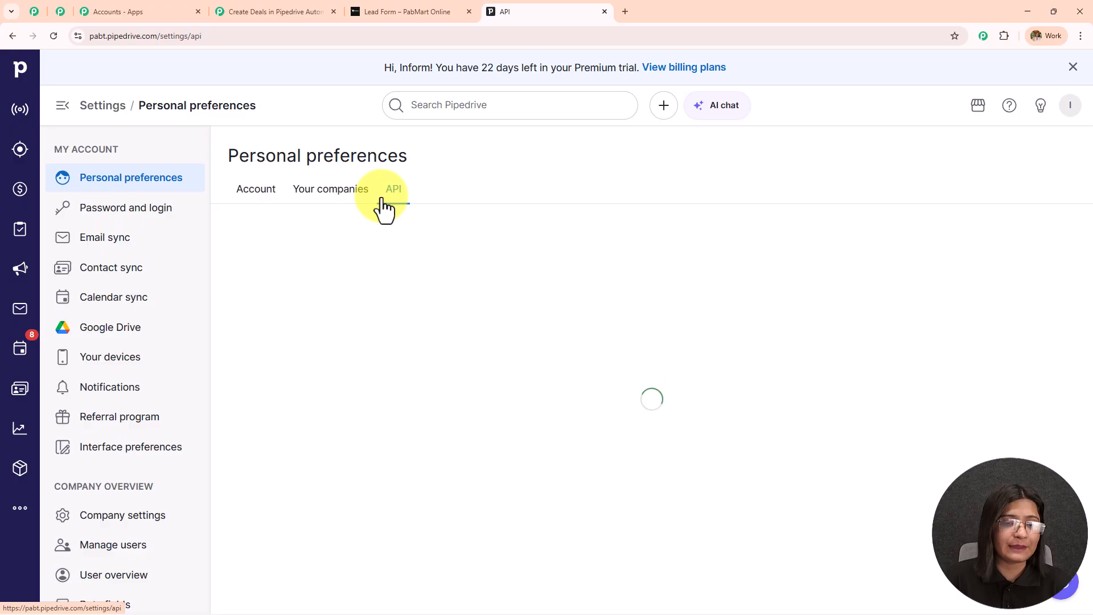
pyautogui.click(528, 279)
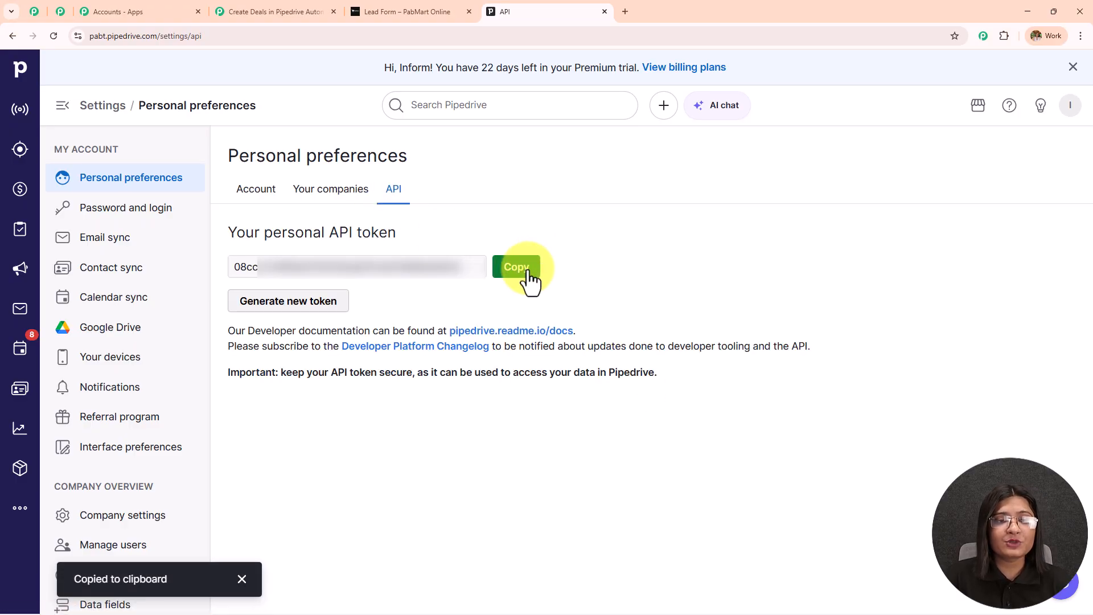
pyautogui.click(20, 67)
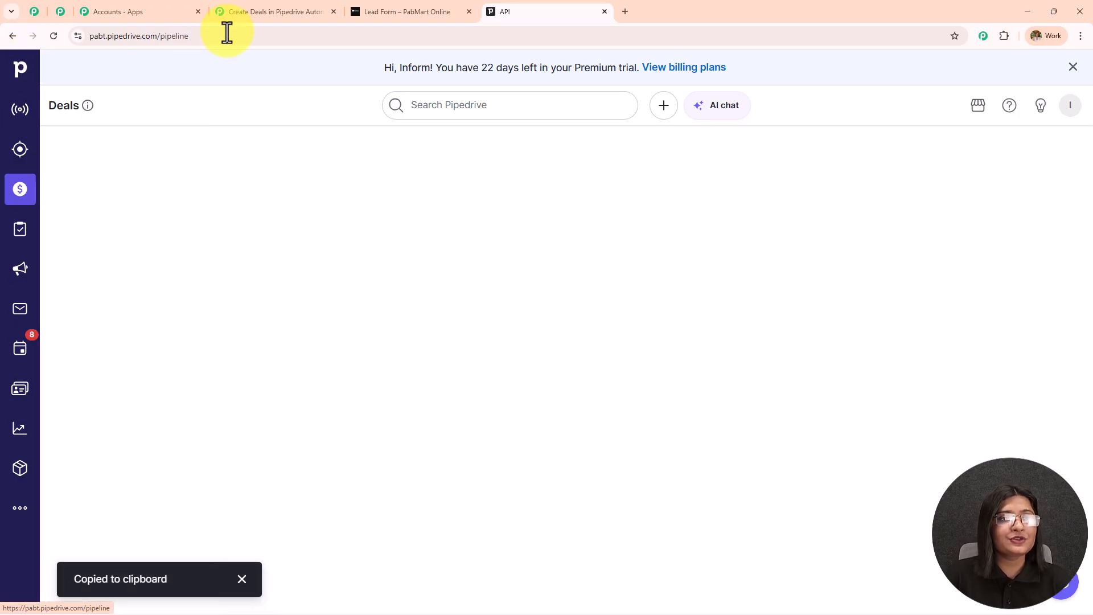
pyautogui.click(310, 11)
pyautogui.click(691, 311)
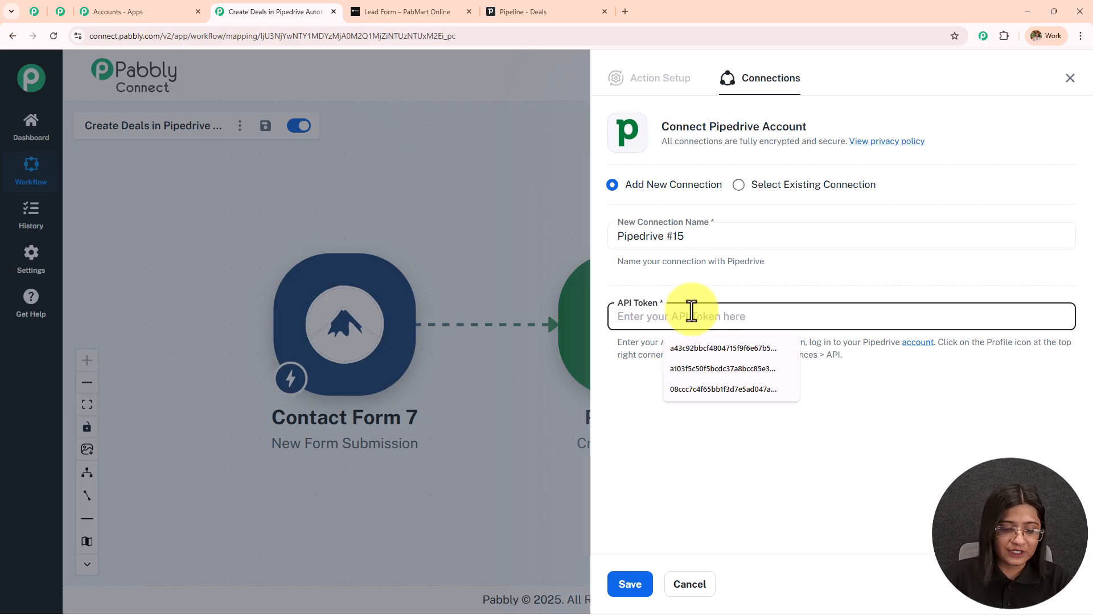
# Paste the API token and save the Pipedrive #15 connection to reveal the Create a Person fields.
pyautogui.hotkey('ctrl', 'v')
pyautogui.click(632, 583)
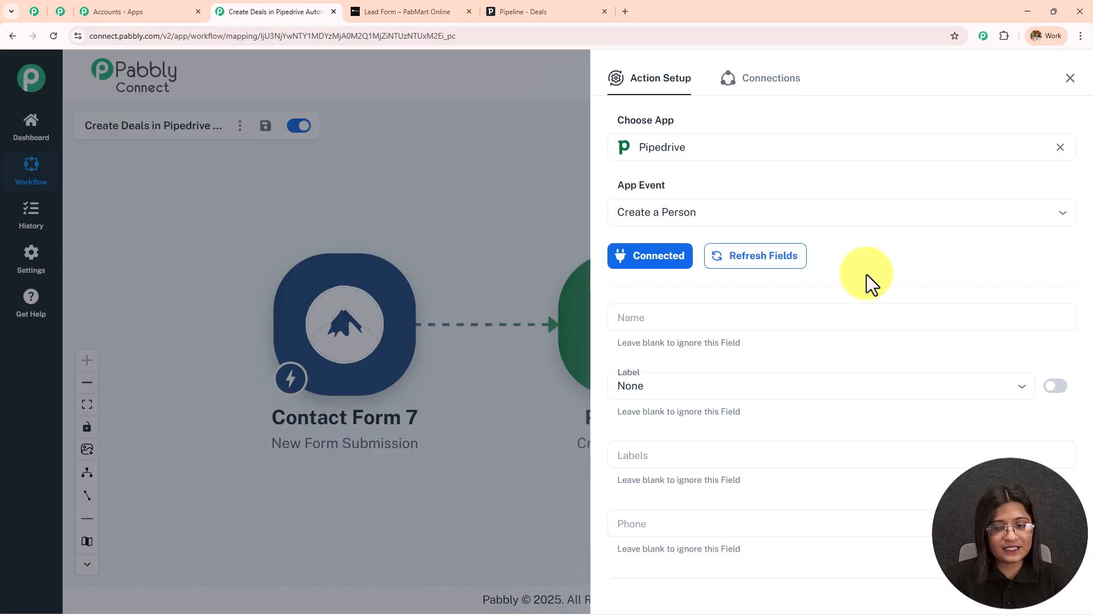
pyautogui.scroll(-8, 866, 274)
pyautogui.scroll(10, 854, 407)
pyautogui.click(659, 320)
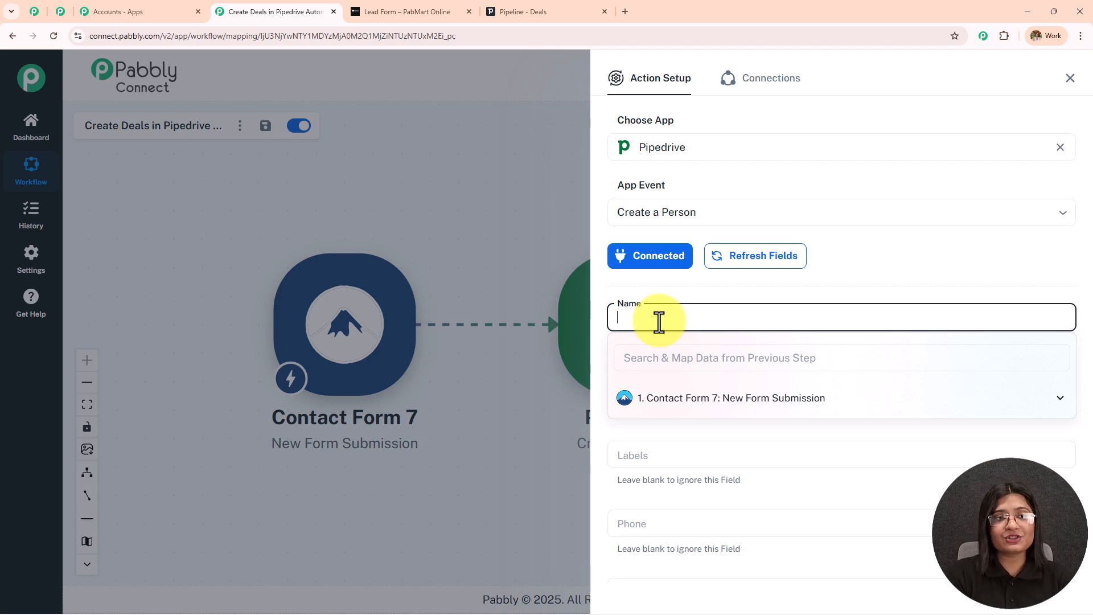
# Map the form's first and last name into the person's Name field.
pyautogui.click(873, 257)
pyautogui.scroll(-2, 873, 233)
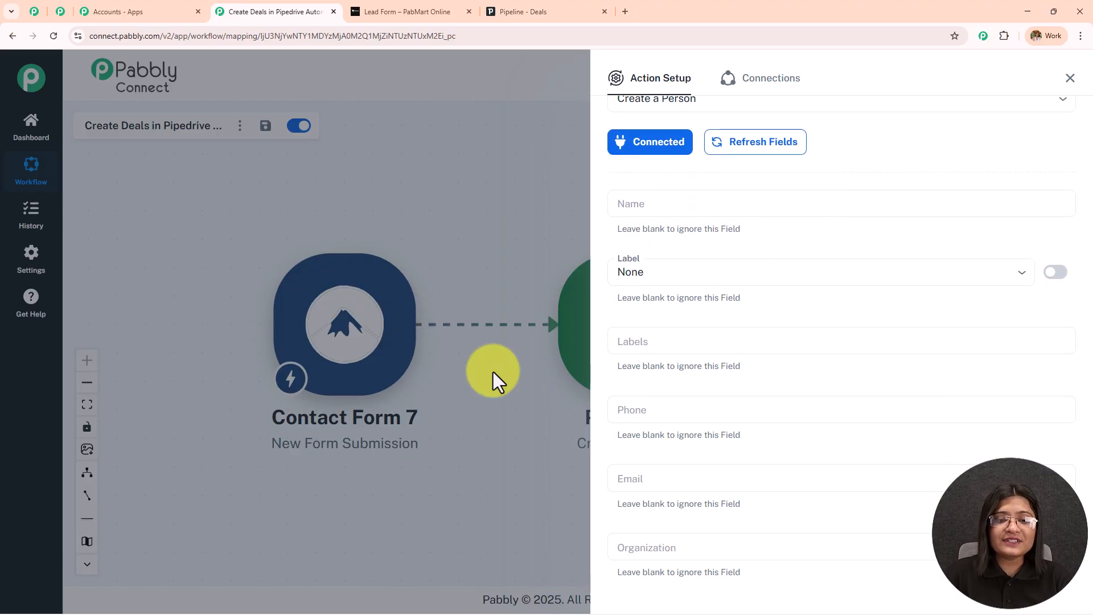
pyautogui.click(711, 202)
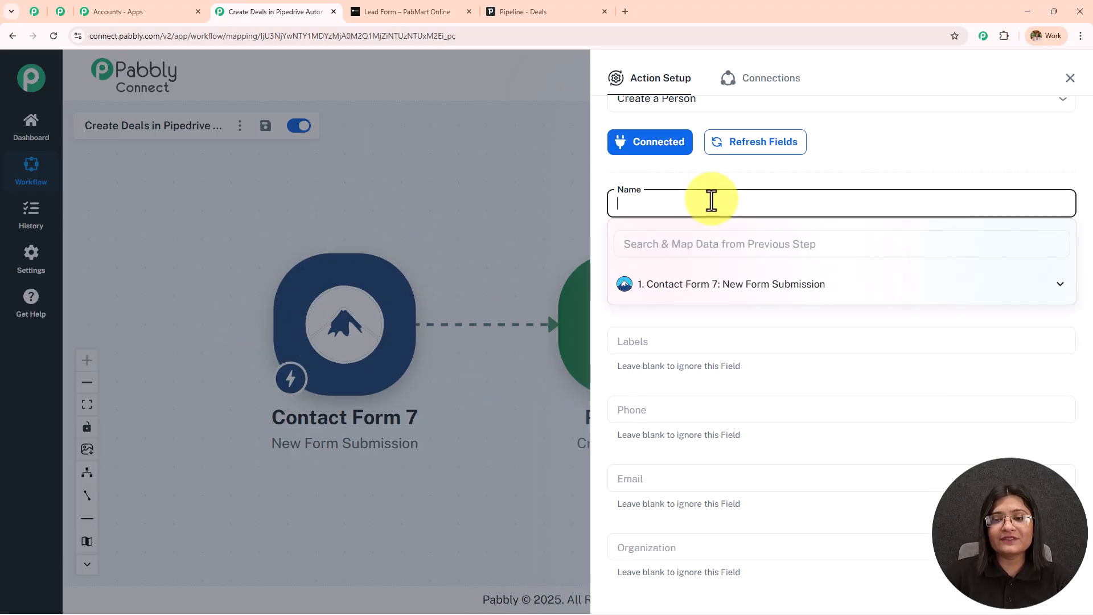
pyautogui.click(809, 293)
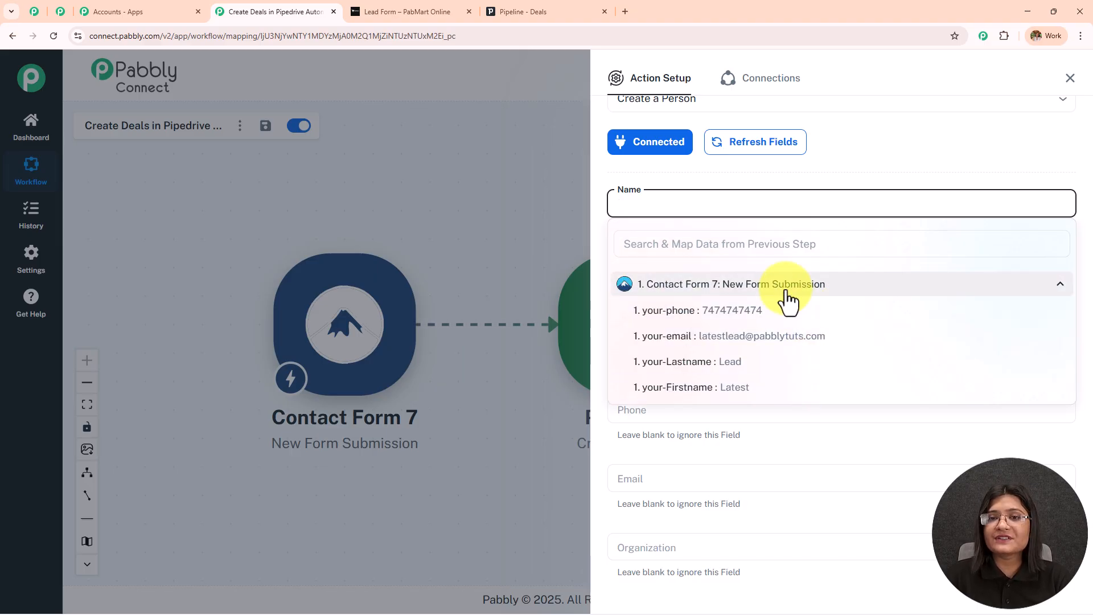
pyautogui.click(783, 389)
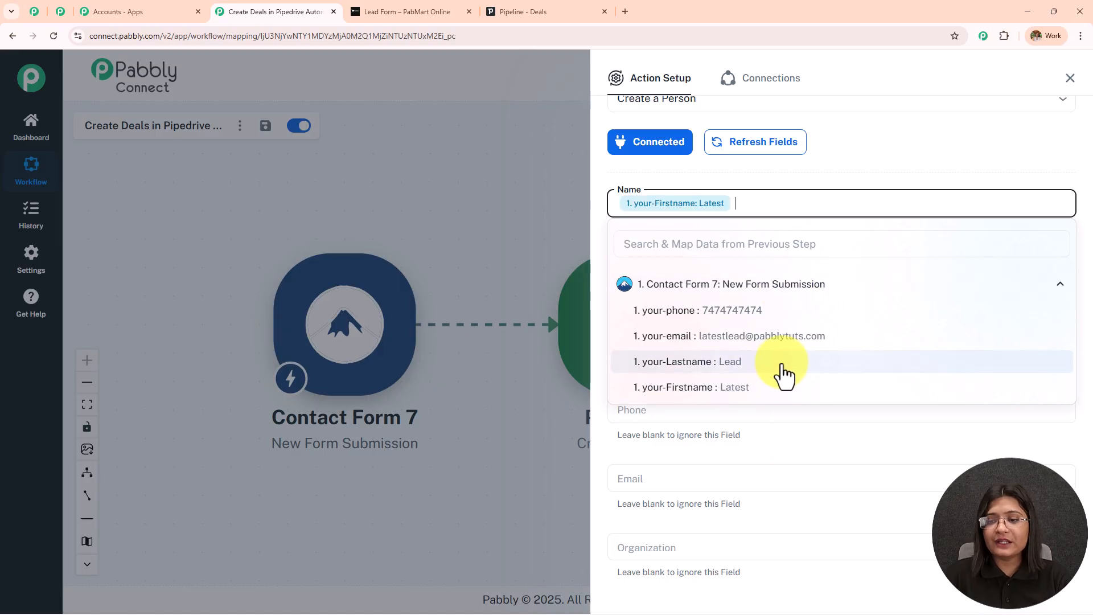
pyautogui.click(783, 364)
pyautogui.click(787, 182)
# Set the person's Label to Customer and map the form's phone number into Phone.
pyautogui.scroll(-1, 763, 194)
pyautogui.click(717, 217)
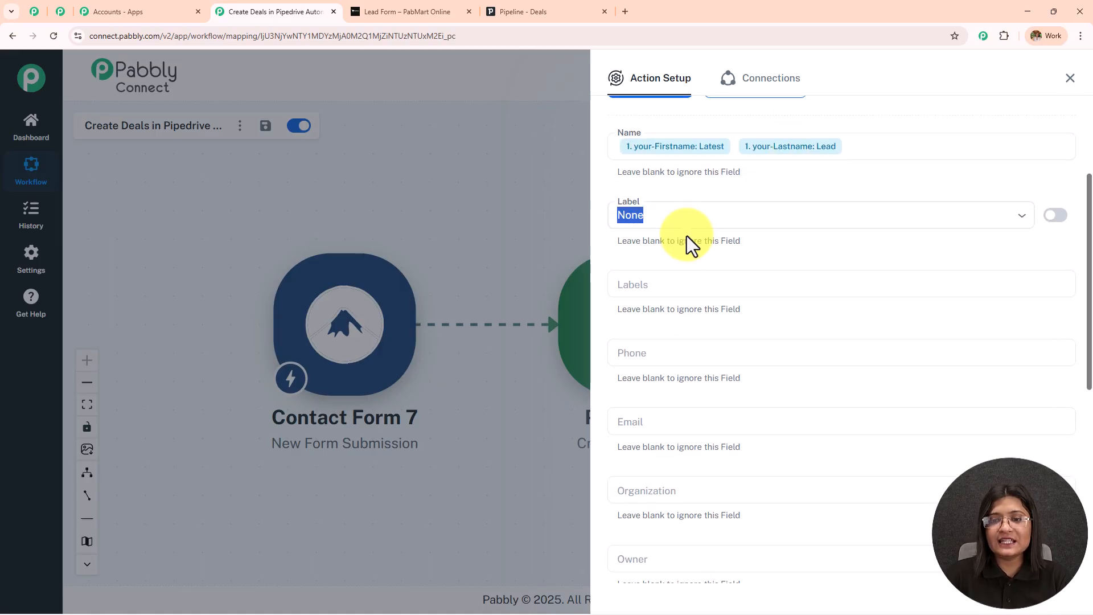
pyautogui.click(686, 207)
pyautogui.click(676, 272)
pyautogui.scroll(-2, 740, 228)
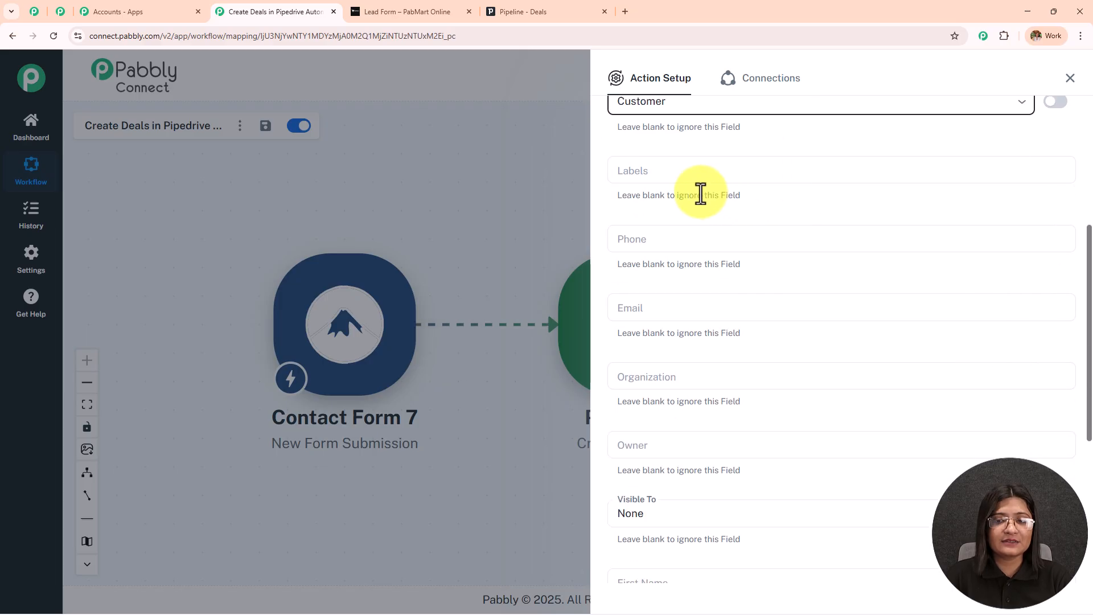
pyautogui.click(670, 242)
pyautogui.click(705, 320)
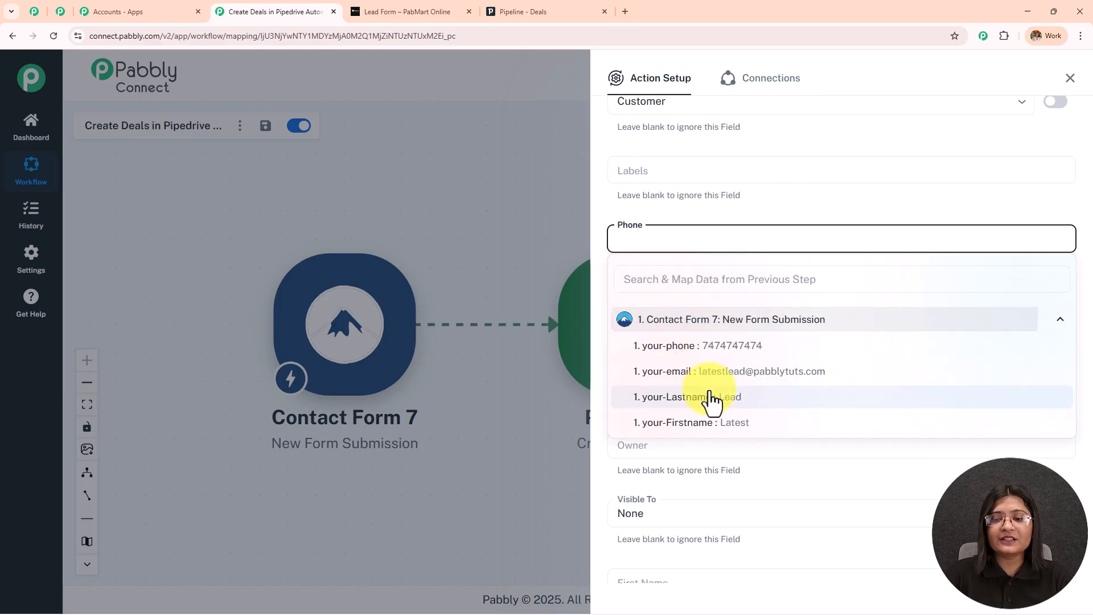
pyautogui.click(711, 345)
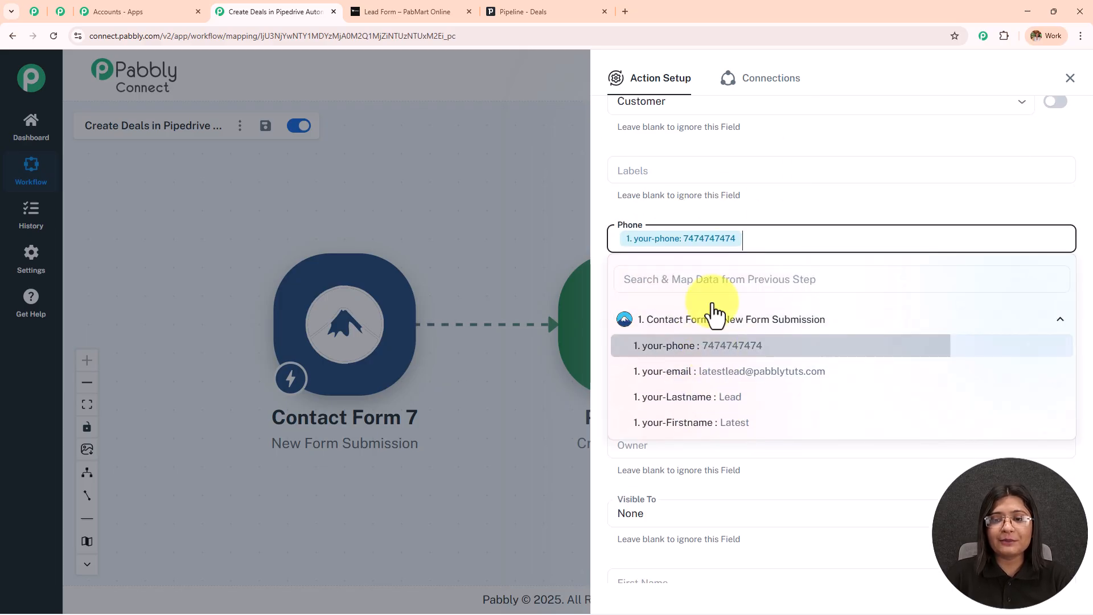
pyautogui.click(823, 200)
# Map the submitted email address into the Email field.
pyautogui.scroll(-2, 821, 199)
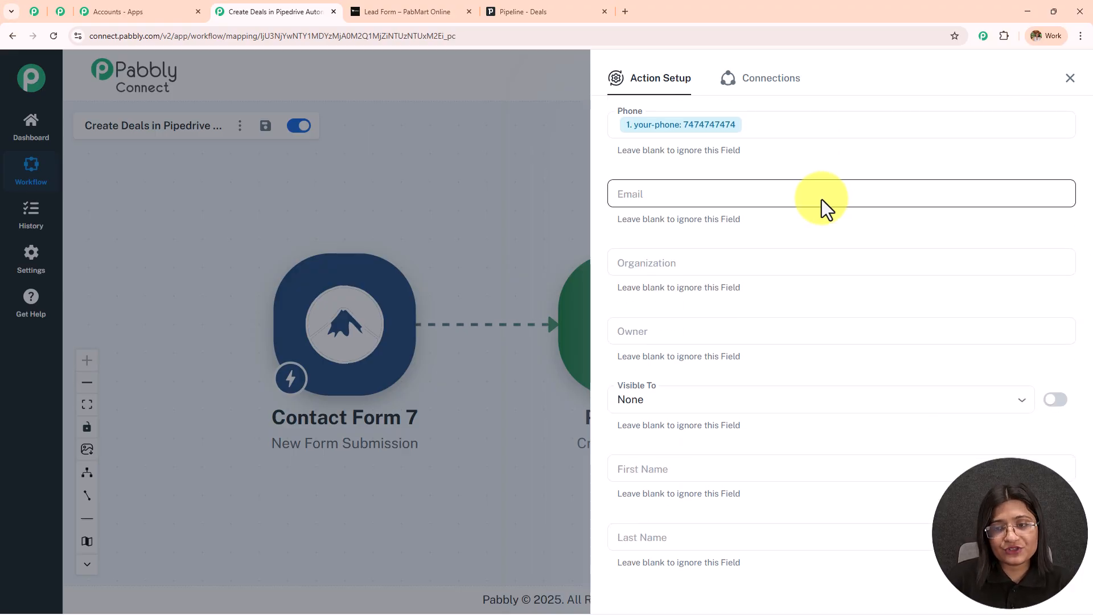
pyautogui.click(822, 199)
pyautogui.click(764, 279)
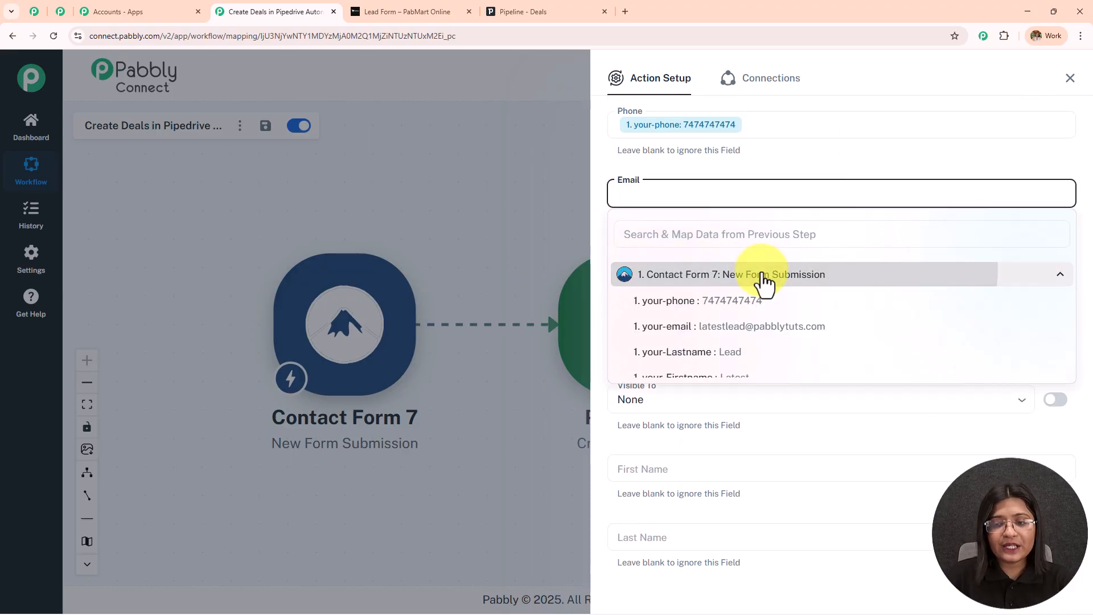
pyautogui.click(774, 325)
pyautogui.click(800, 166)
# Leave Organization and Owner blank and set Visible To to Item owner.
pyautogui.scroll(-2, 814, 214)
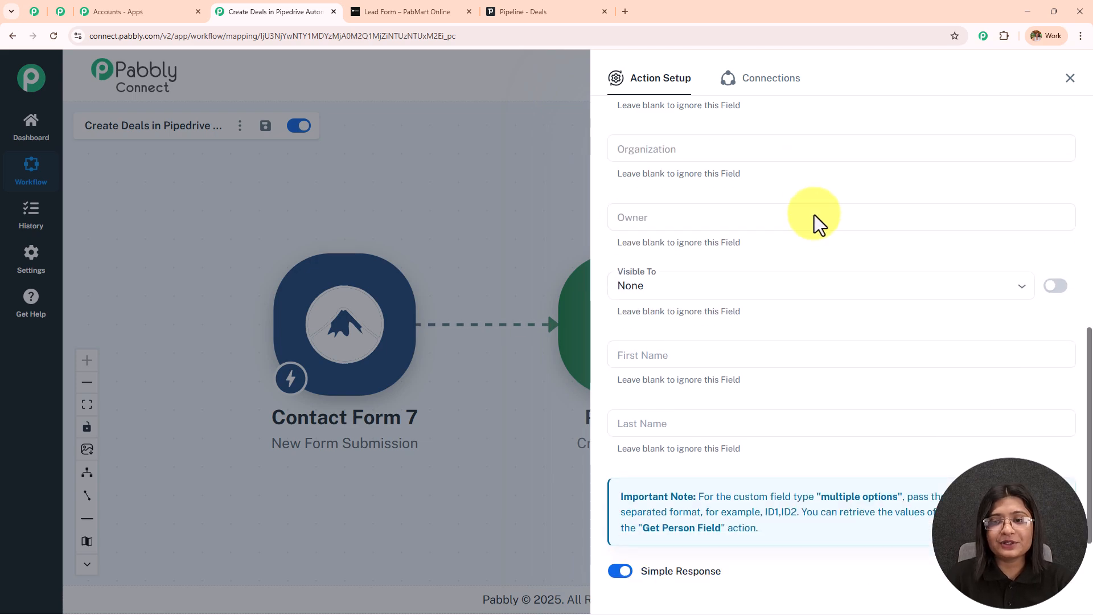
pyautogui.click(641, 148)
pyautogui.click(742, 127)
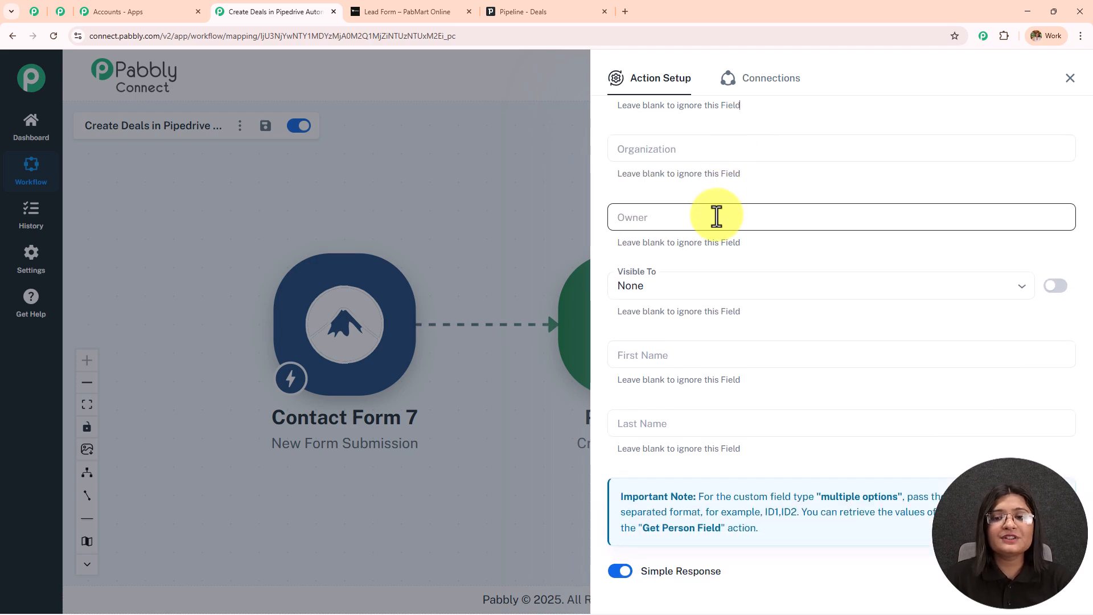
pyautogui.click(715, 216)
pyautogui.click(746, 190)
pyautogui.scroll(-1, 766, 190)
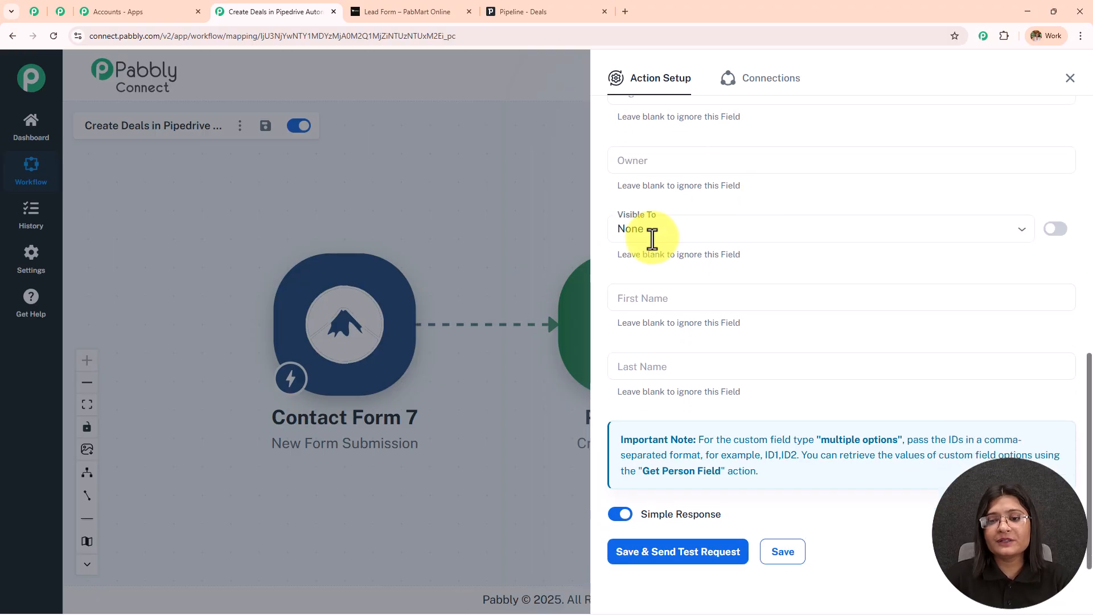
pyautogui.click(654, 230)
pyautogui.click(661, 284)
# Map the form's first name into First Name and last name into Last Name.
pyautogui.scroll(-1, 734, 248)
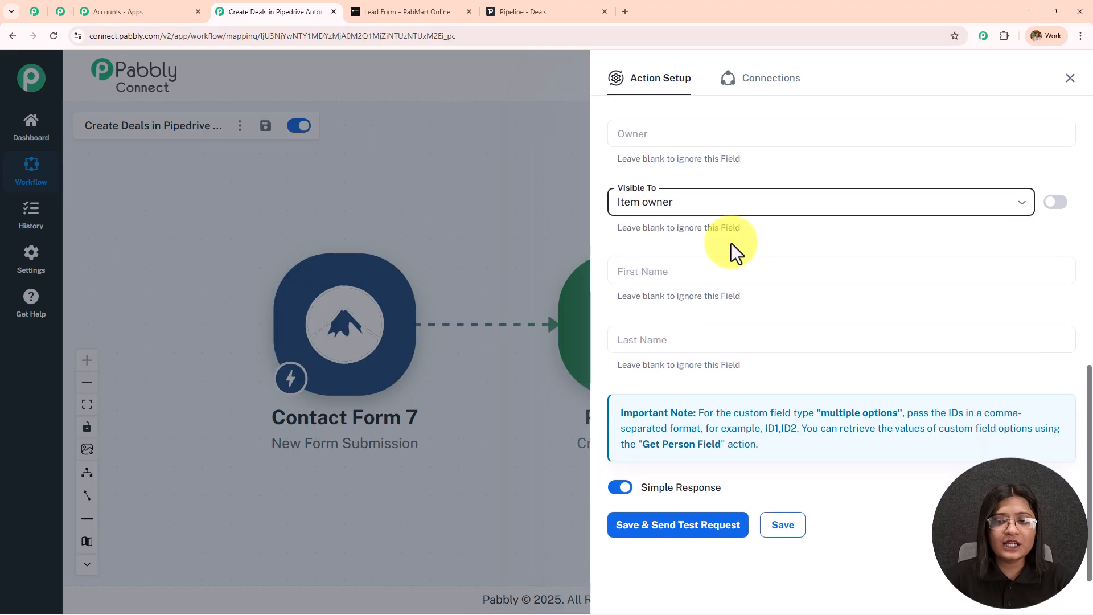
pyautogui.click(714, 268)
pyautogui.click(721, 354)
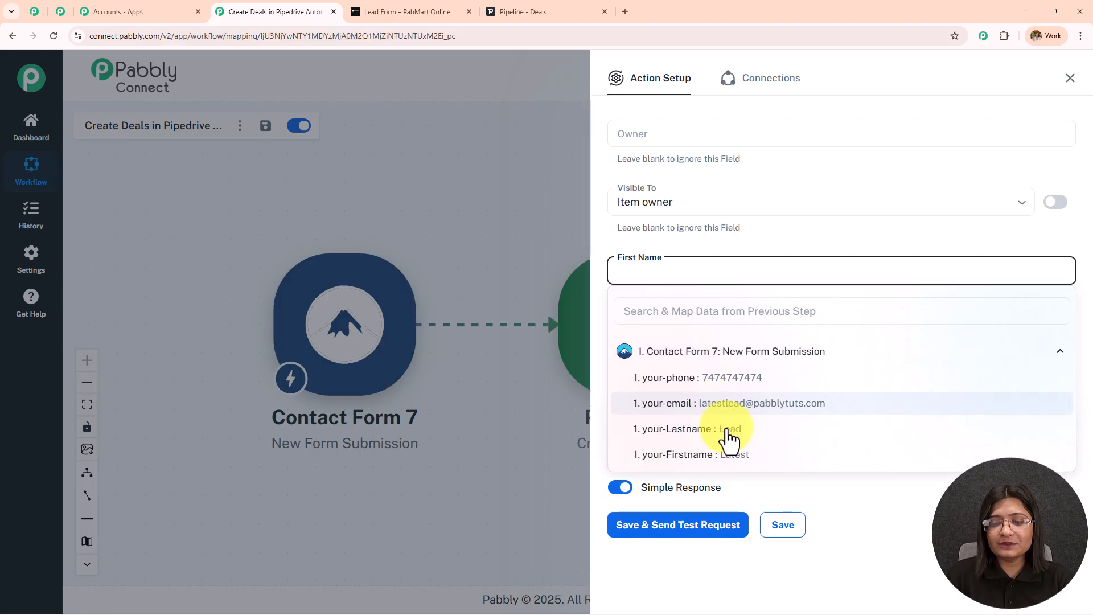
pyautogui.click(728, 453)
pyautogui.click(719, 340)
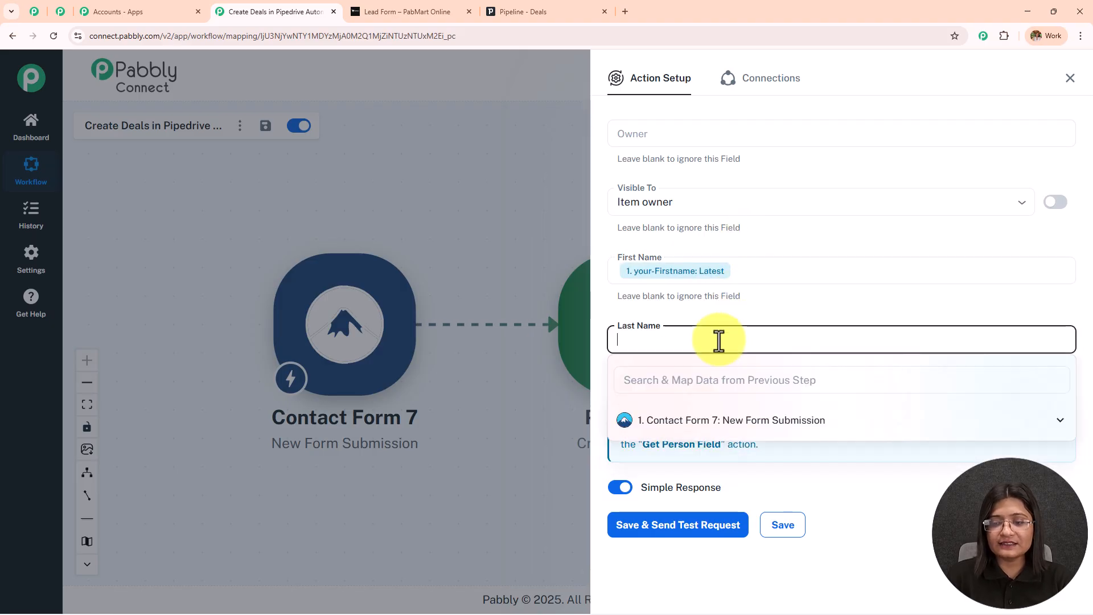
pyautogui.click(720, 420)
pyautogui.click(722, 500)
# Save the Create a Person step and send a test, confirming success true with person id 16.
pyautogui.click(737, 312)
pyautogui.scroll(7, 736, 312)
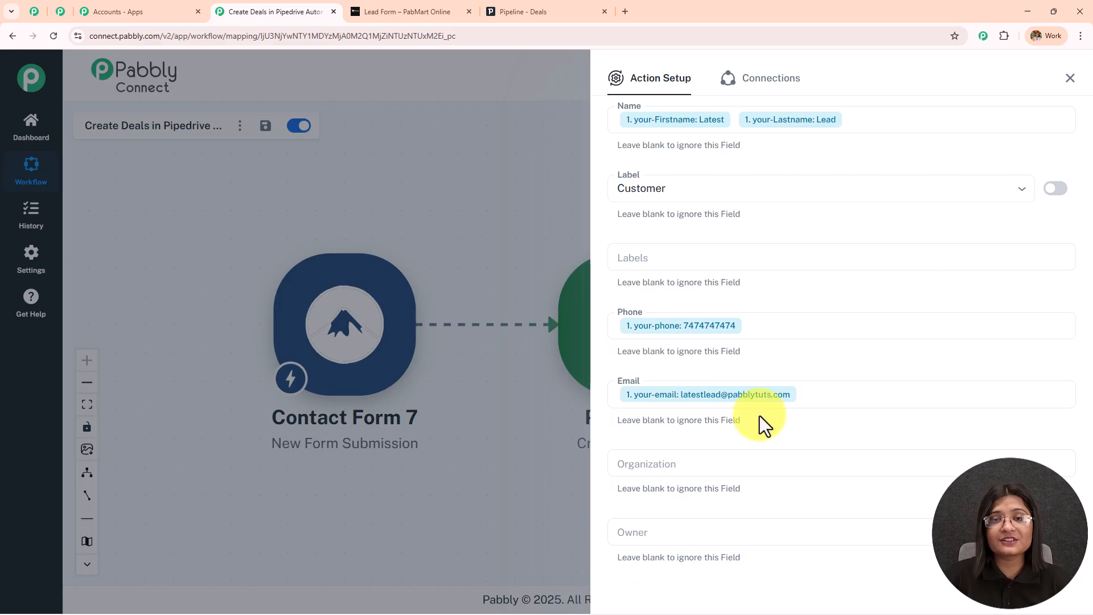
pyautogui.scroll(-7, 773, 282)
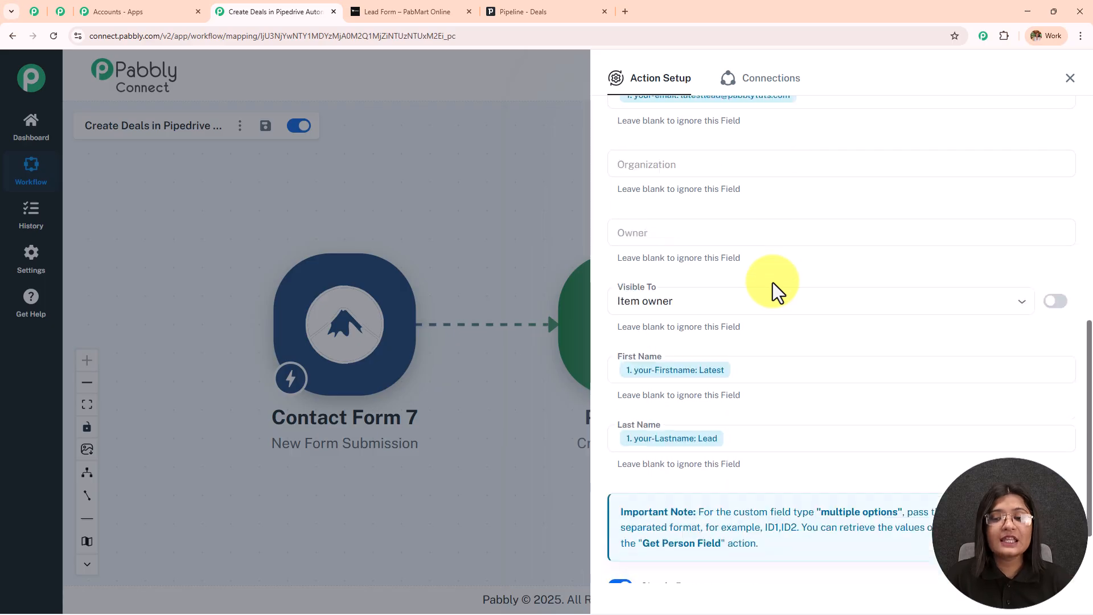
pyautogui.click(690, 523)
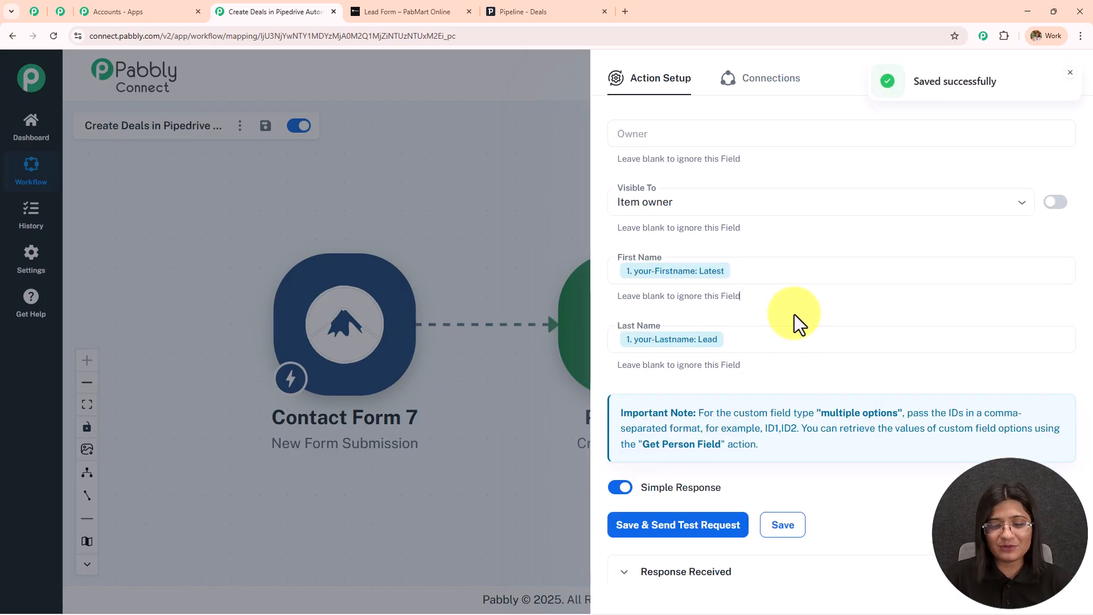
pyautogui.scroll(-7, 794, 314)
pyautogui.click(919, 275)
pyautogui.press('Tab')
pyautogui.press('Tab')
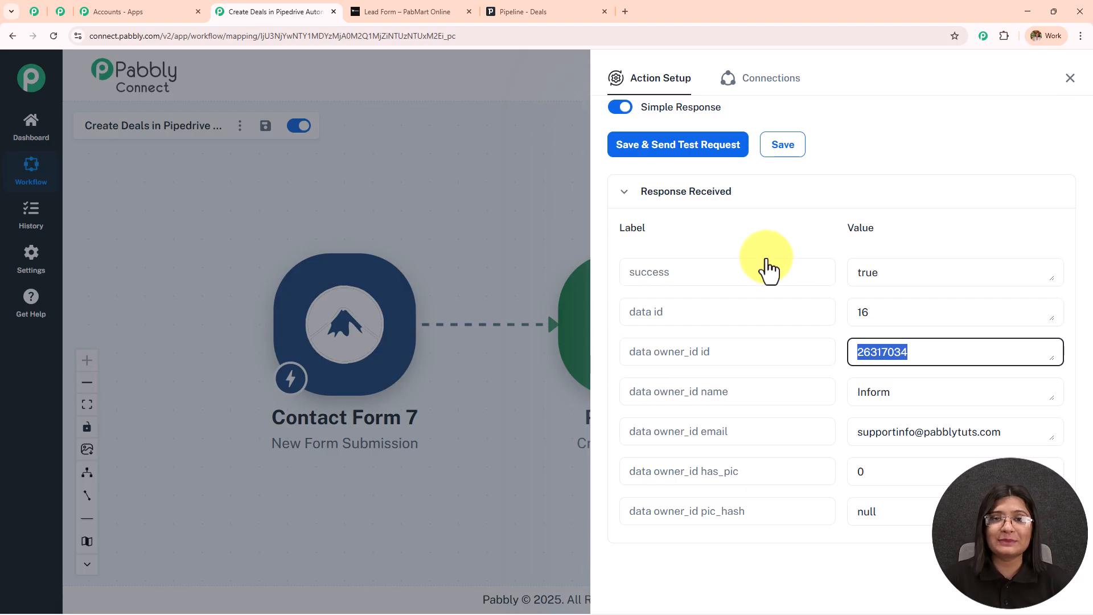
# Open Latest Lead from Pipedrive's People list and compare its details with the Pabbly mapping.
pyautogui.click(491, 10)
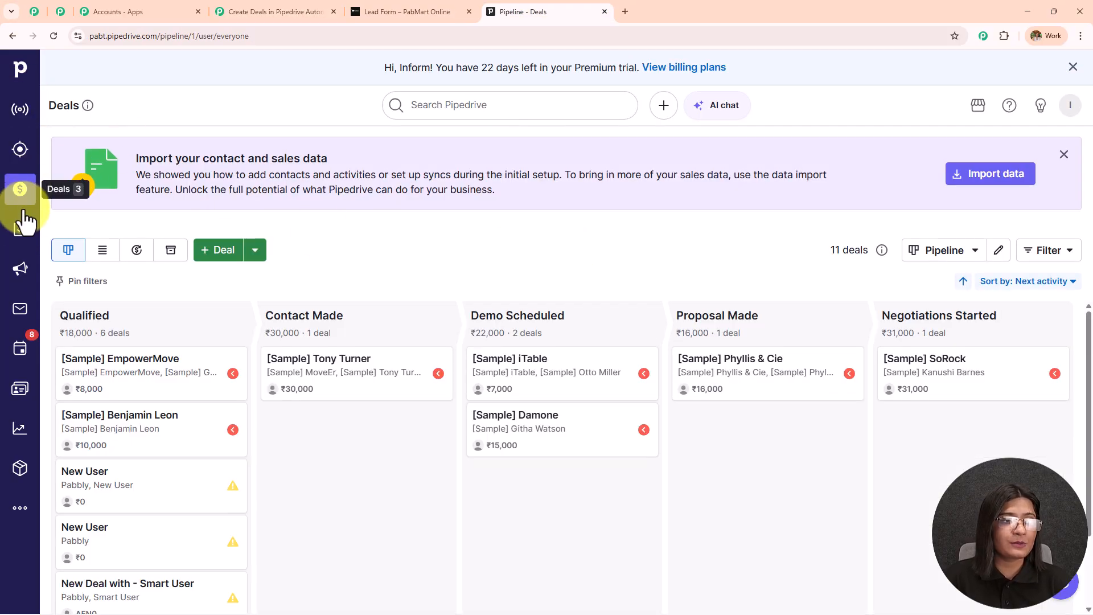
pyautogui.click(20, 389)
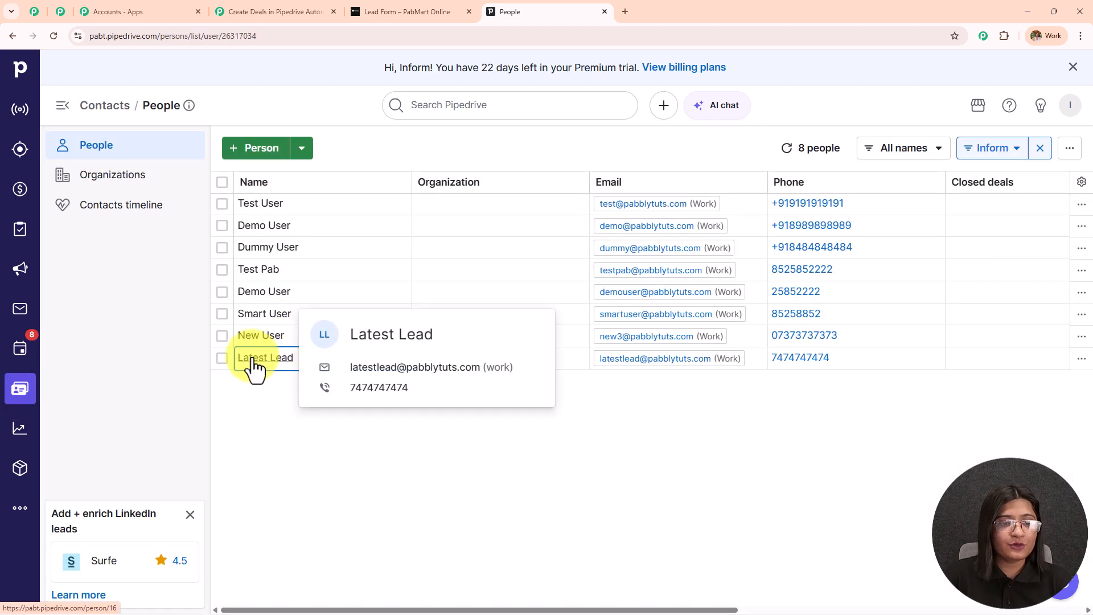
pyautogui.click(253, 359)
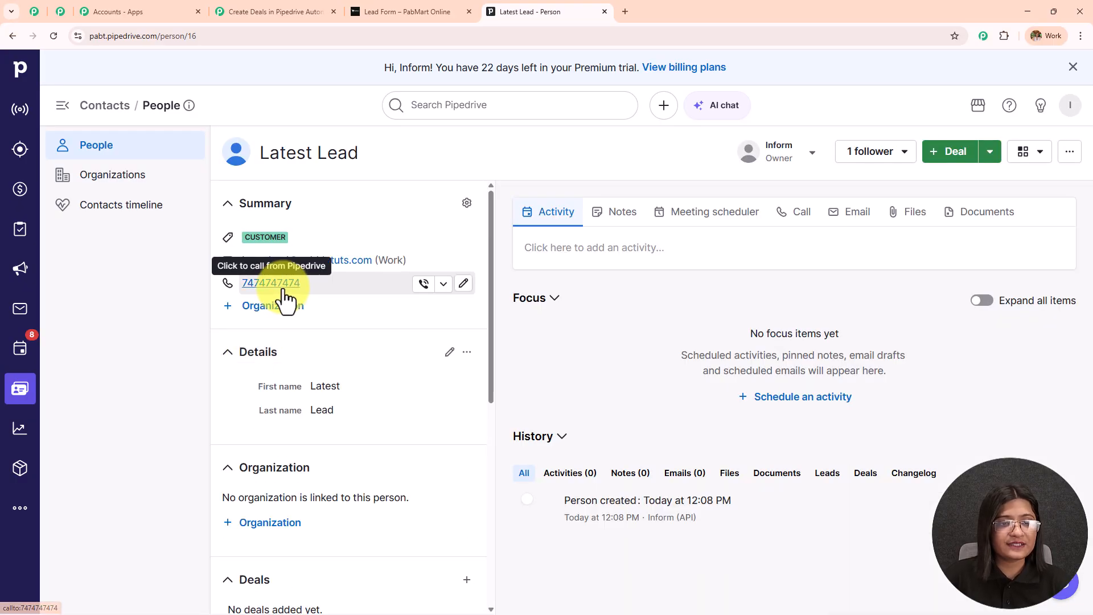
pyautogui.click(285, 11)
pyautogui.scroll(10, 797, 399)
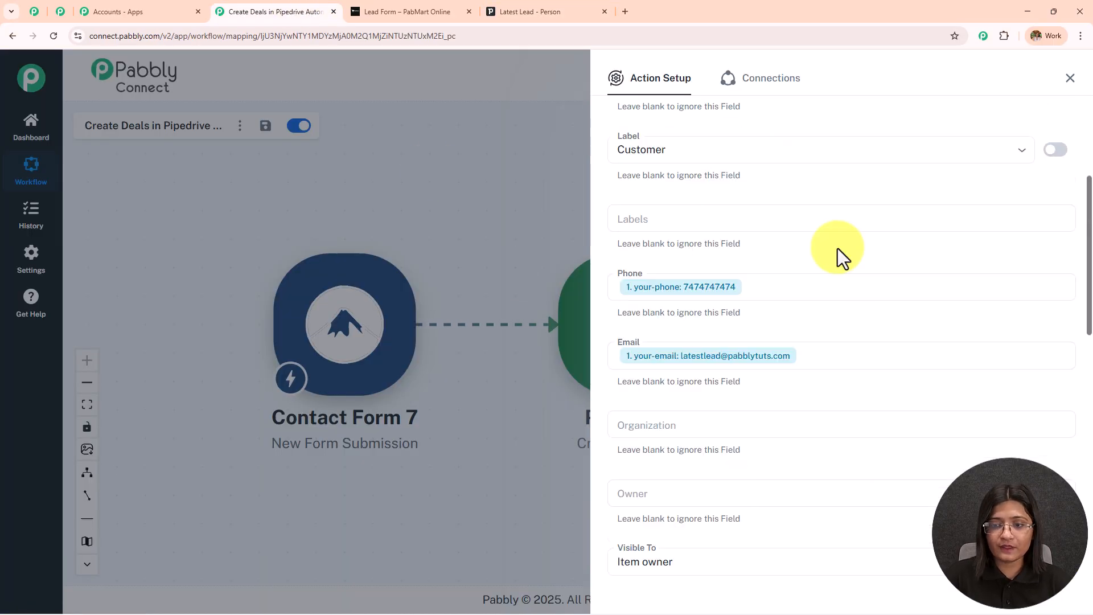
pyautogui.click(532, 11)
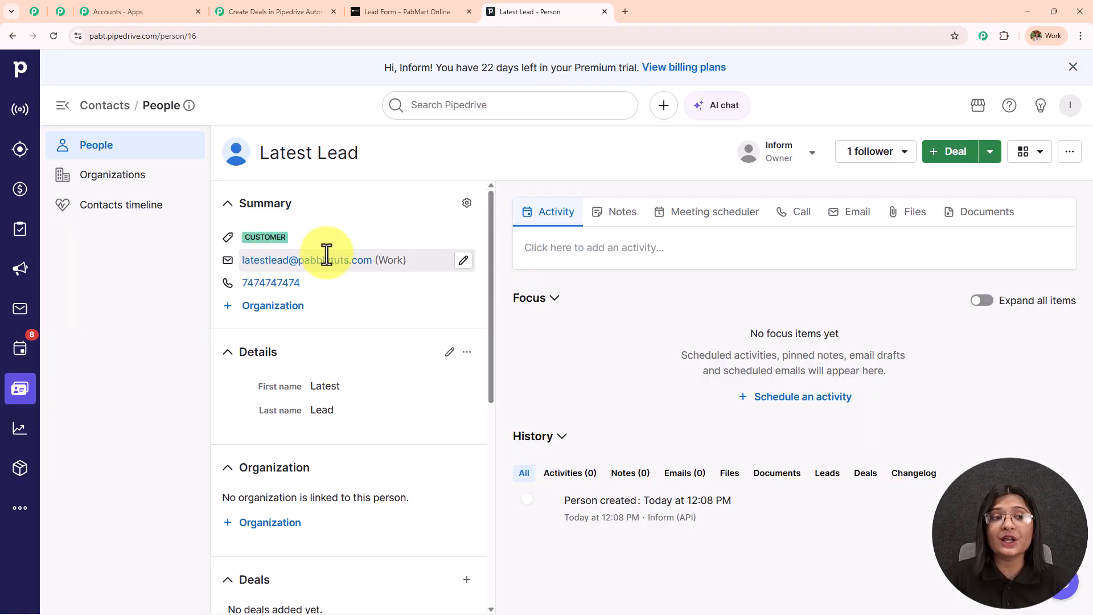
# Check the deals pipeline, then return to the Pabbly canvas showing both workflow steps.
pyautogui.click(20, 190)
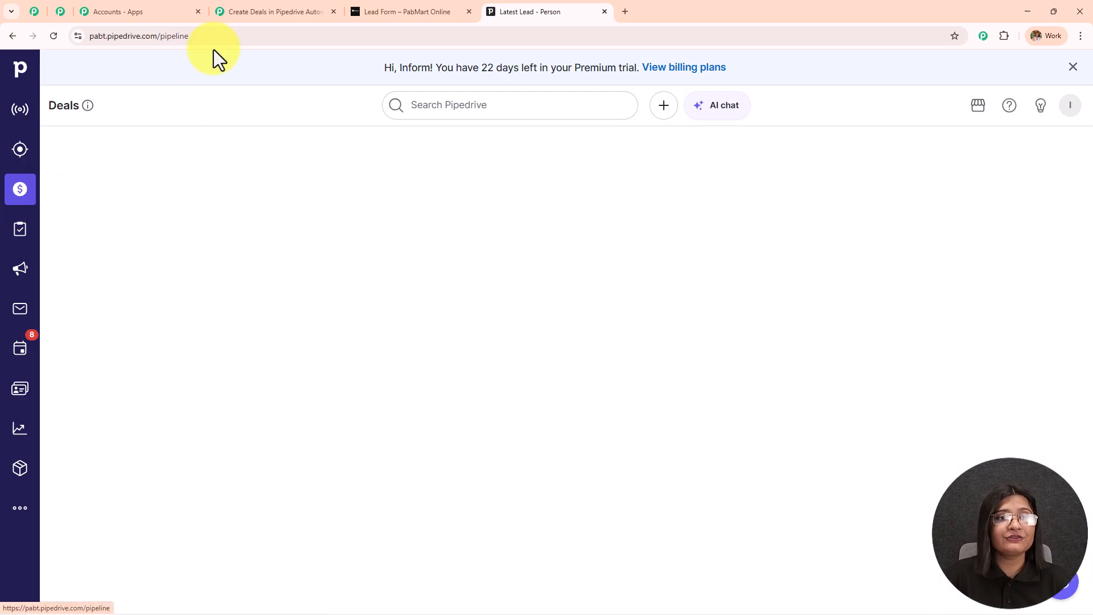
pyautogui.click(265, 10)
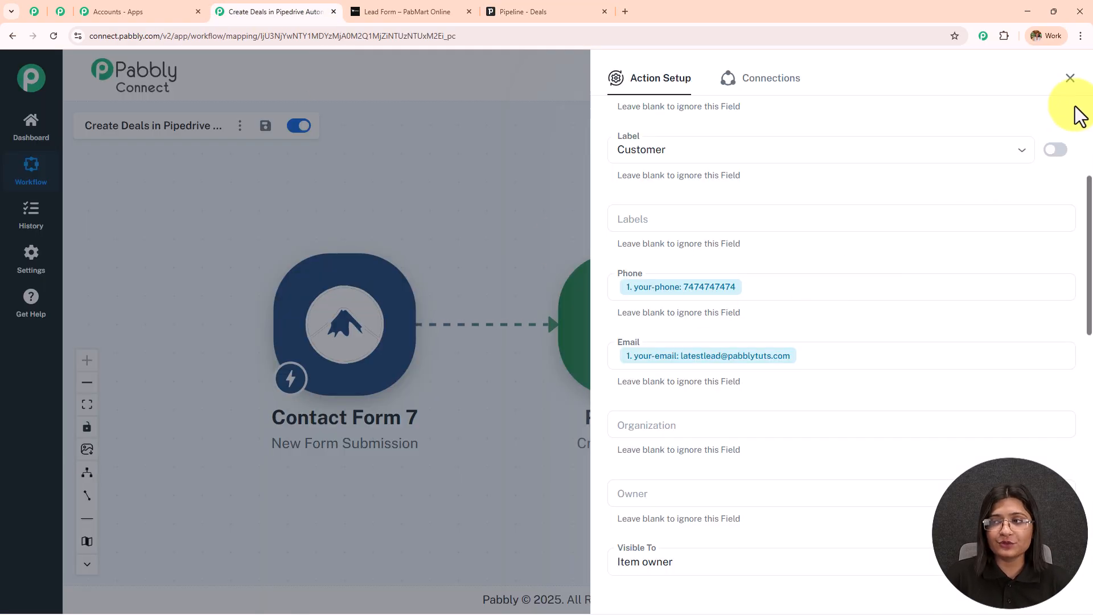
pyautogui.click(1069, 77)
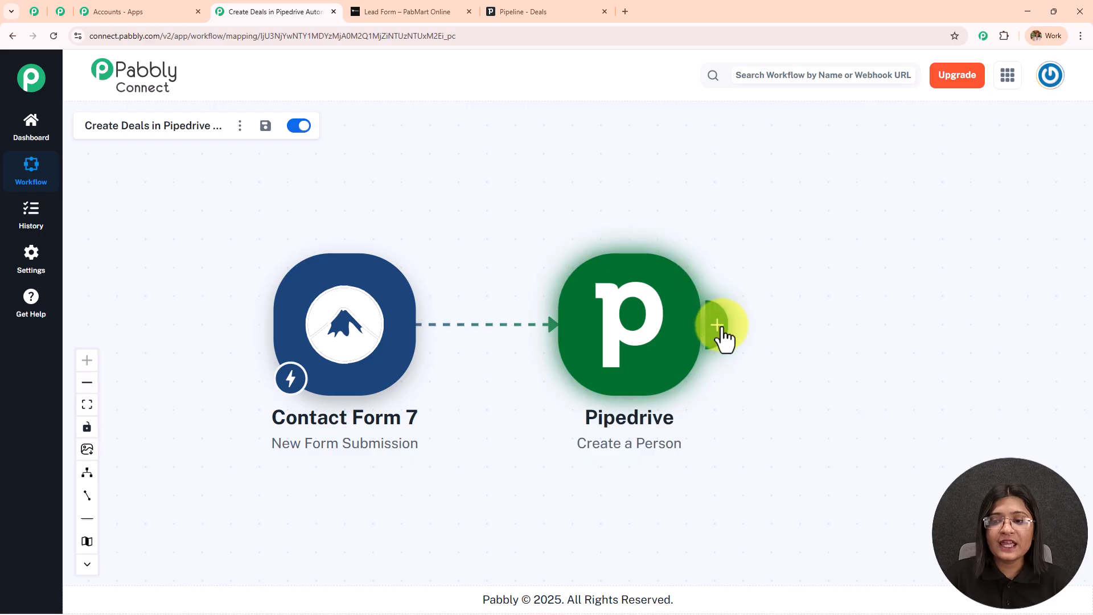
# Add a Pipedrive Create Deal step and save it with the existing Pipedrive #15 connection.
pyautogui.click(720, 328)
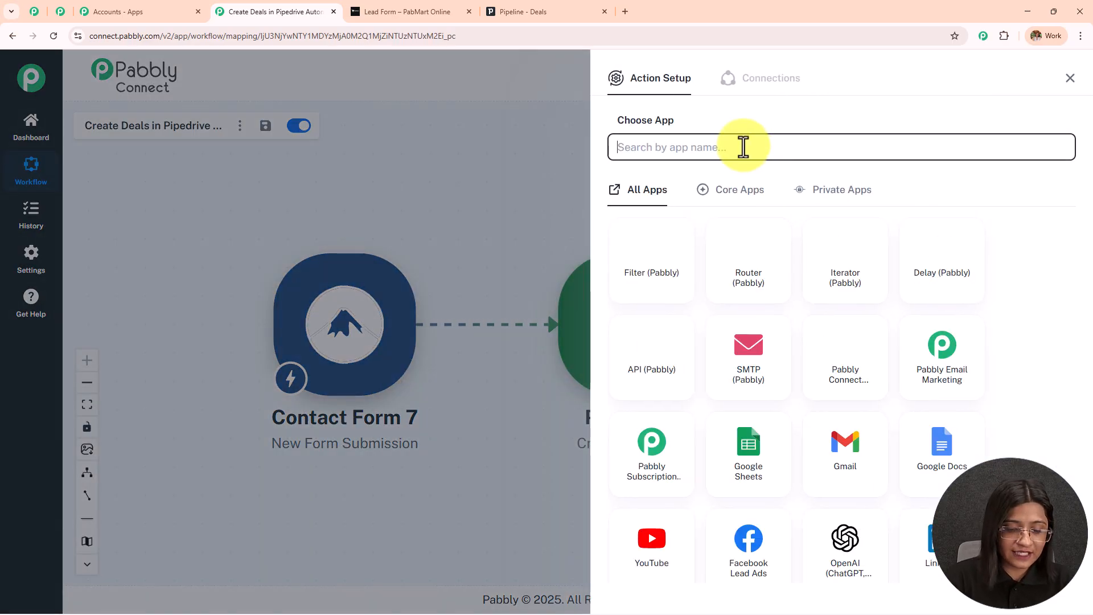
pyautogui.write('P')
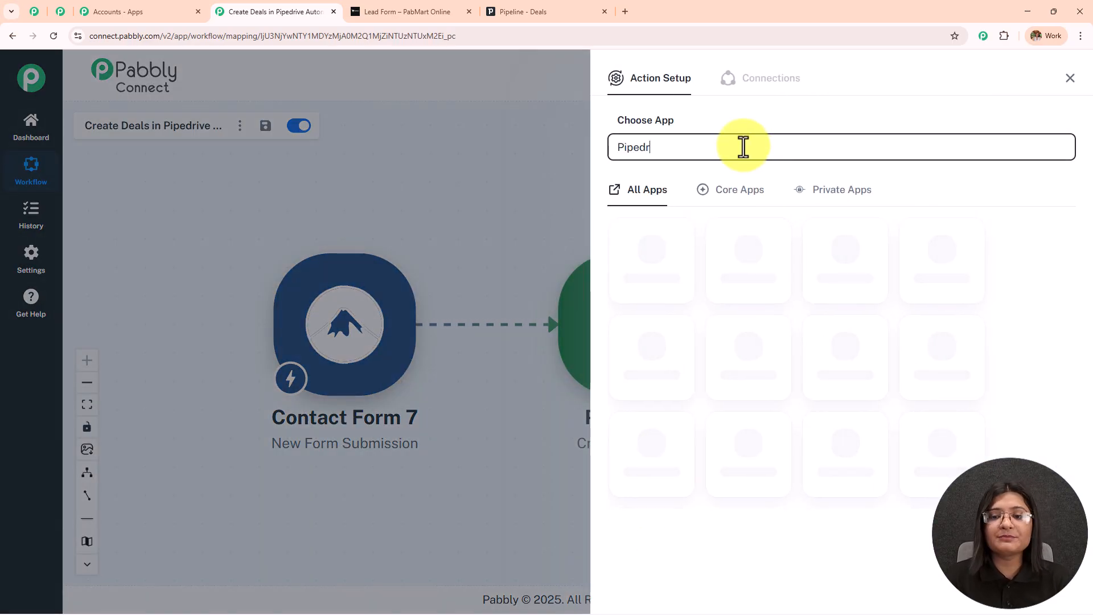
pyautogui.write('ipedr')
pyautogui.click(670, 234)
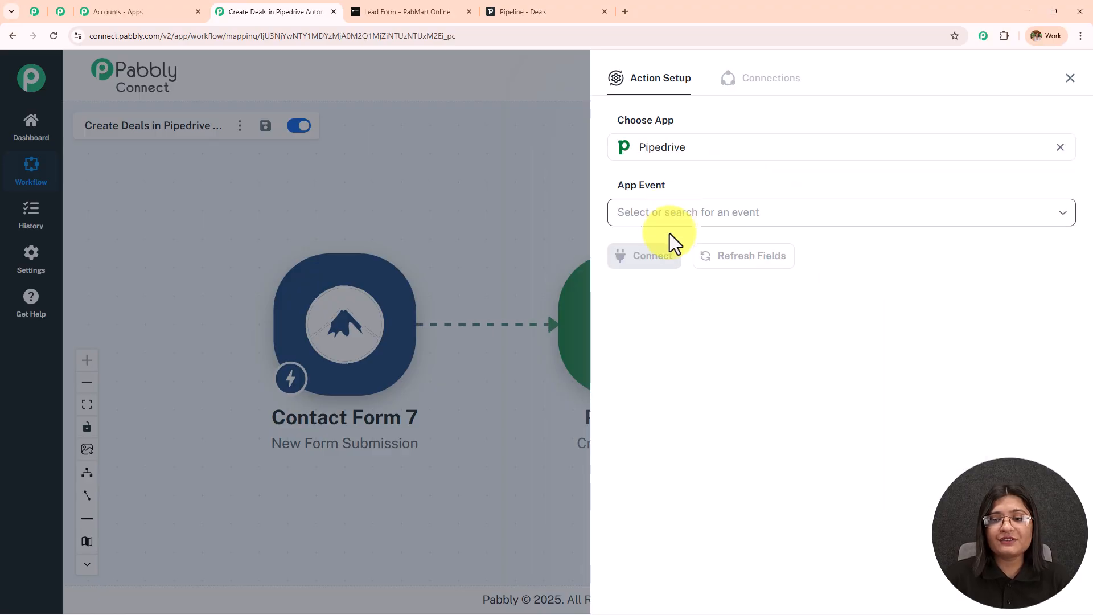
pyautogui.click(669, 212)
pyautogui.click(683, 389)
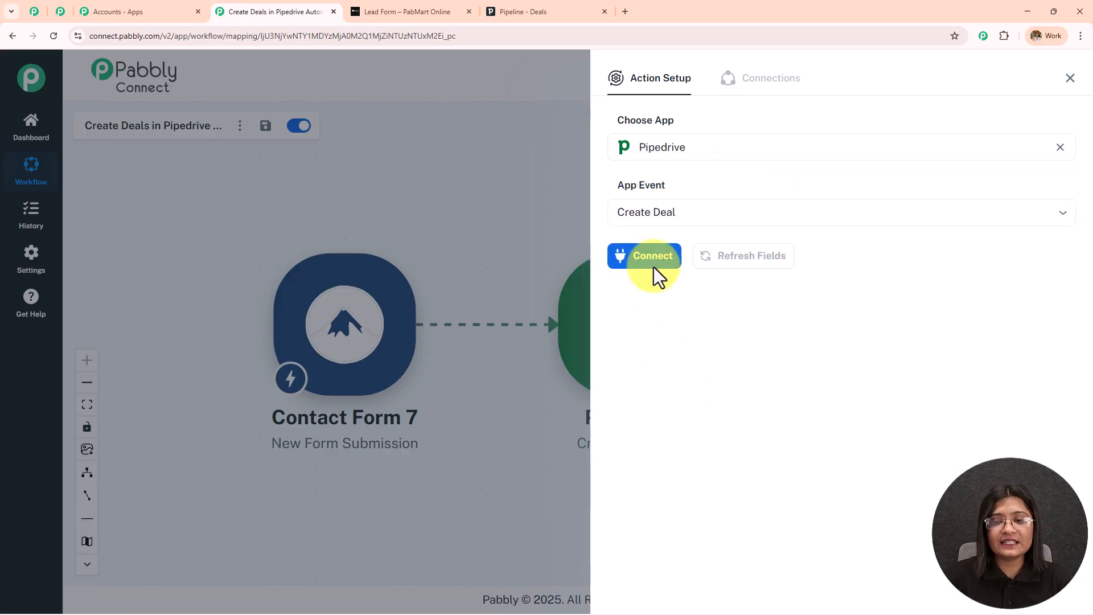
pyautogui.click(654, 259)
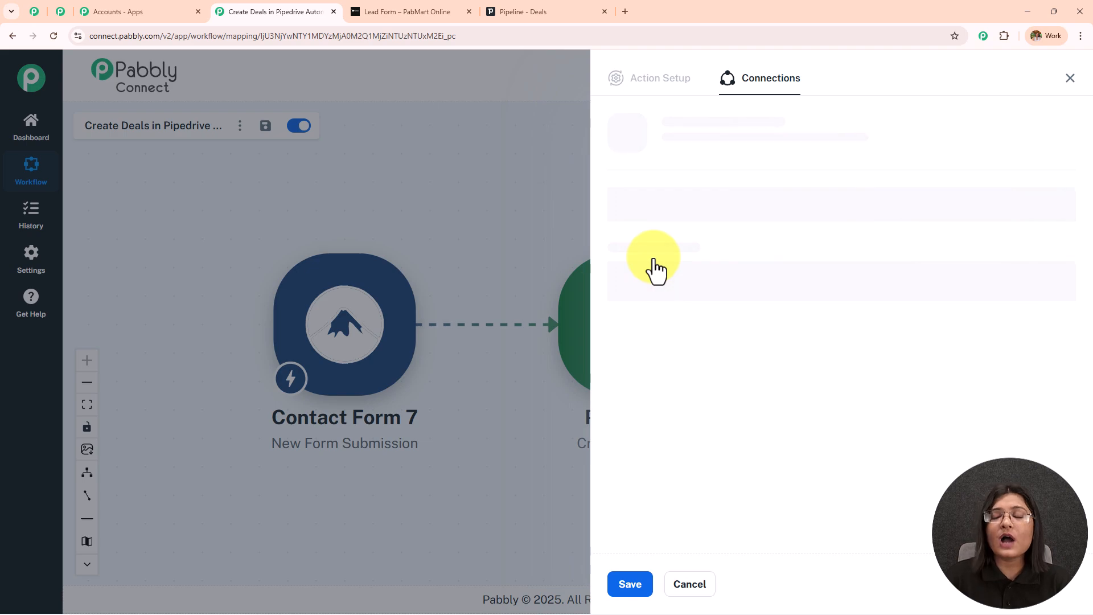
pyautogui.click(628, 584)
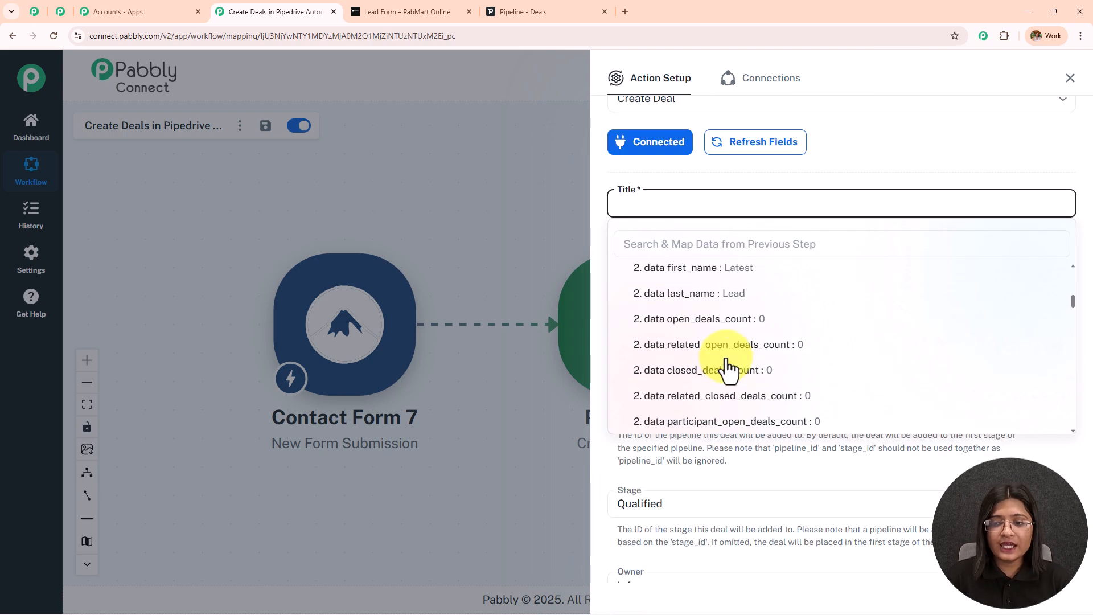
pyautogui.scroll(1, 726, 360)
pyautogui.scroll(2, 728, 369)
# Map the new person's name into the deal Title.
pyautogui.click(728, 370)
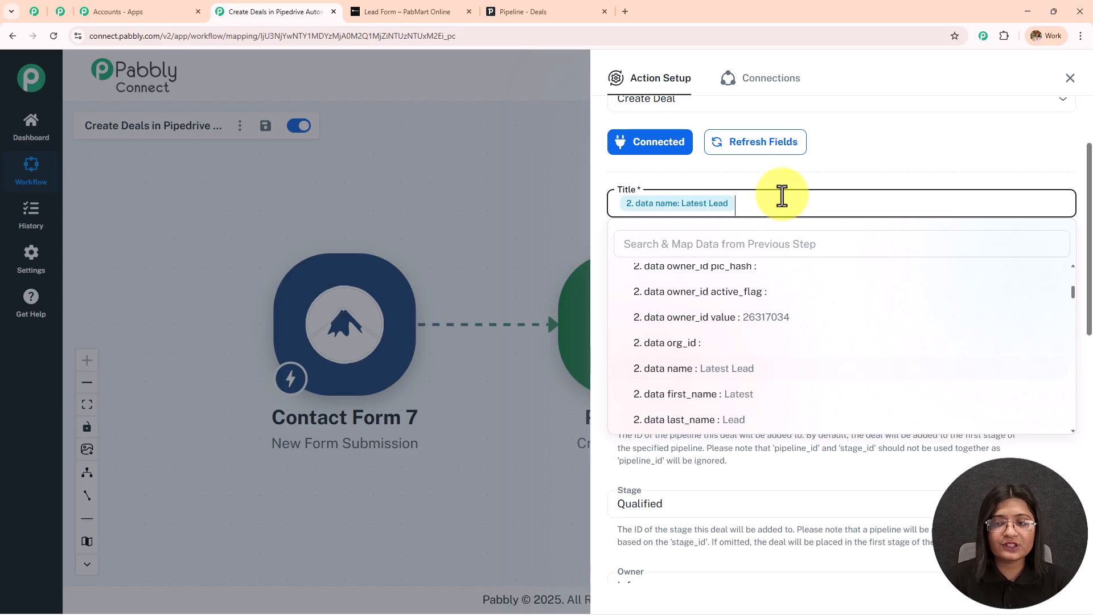
pyautogui.click(784, 180)
pyautogui.scroll(-2, 785, 278)
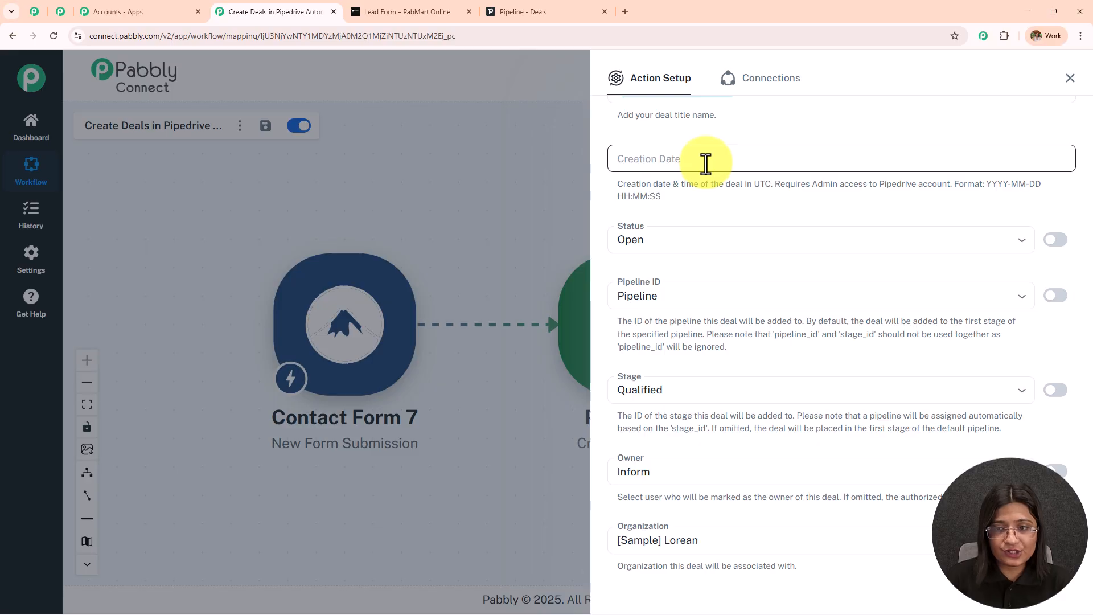
pyautogui.scroll(-1, 719, 205)
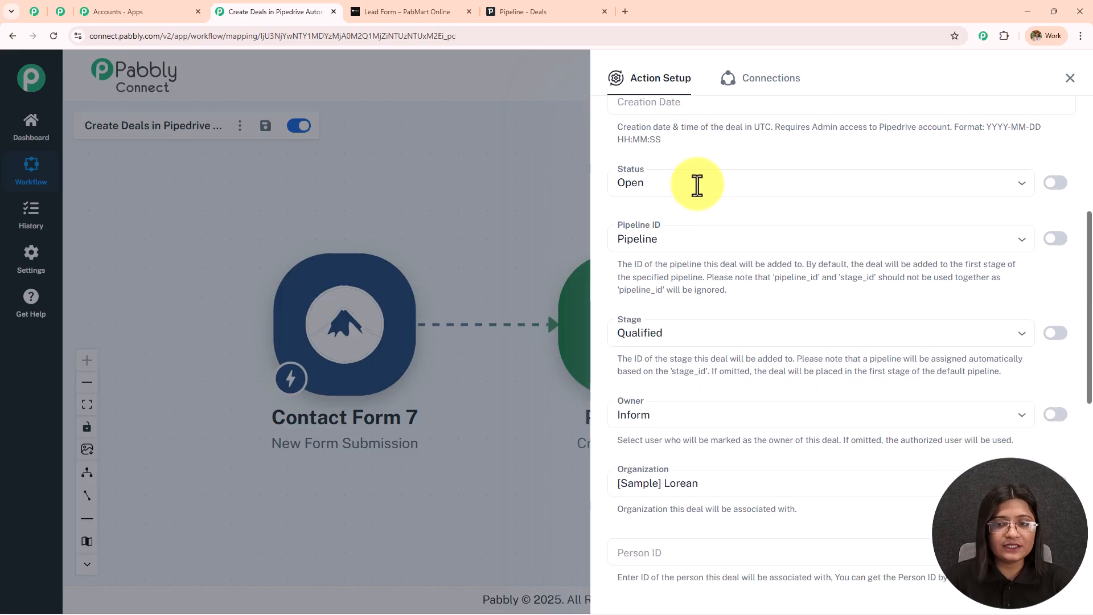
# Keep the deal Status Open, the default Pipeline, and the Qualified stage.
pyautogui.click(695, 182)
pyautogui.click(673, 214)
pyautogui.scroll(-1, 697, 186)
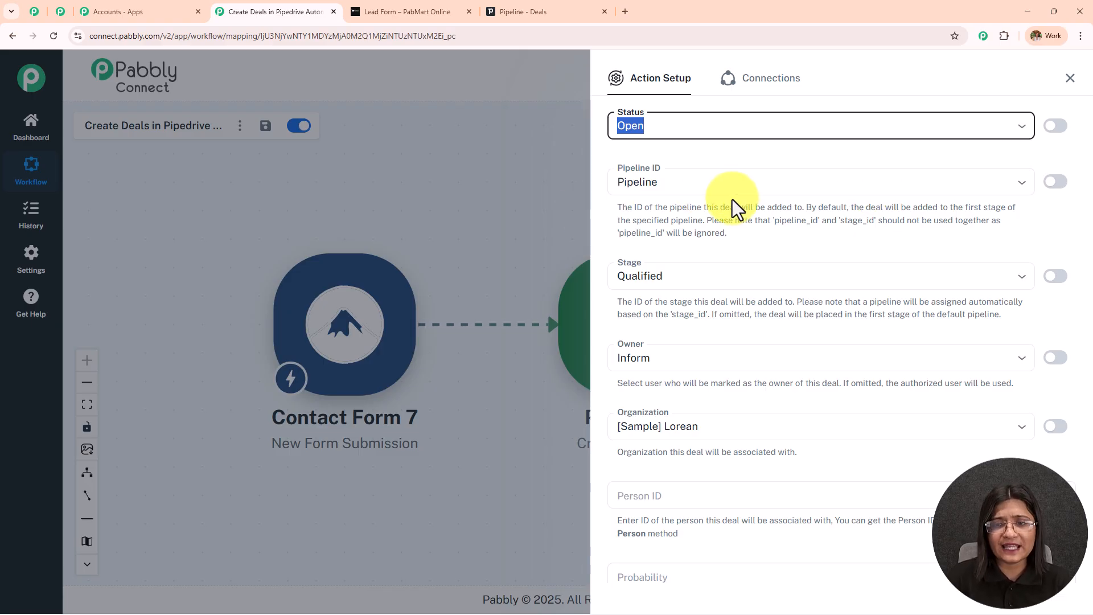
pyautogui.click(702, 182)
pyautogui.click(720, 233)
pyautogui.scroll(-2, 716, 234)
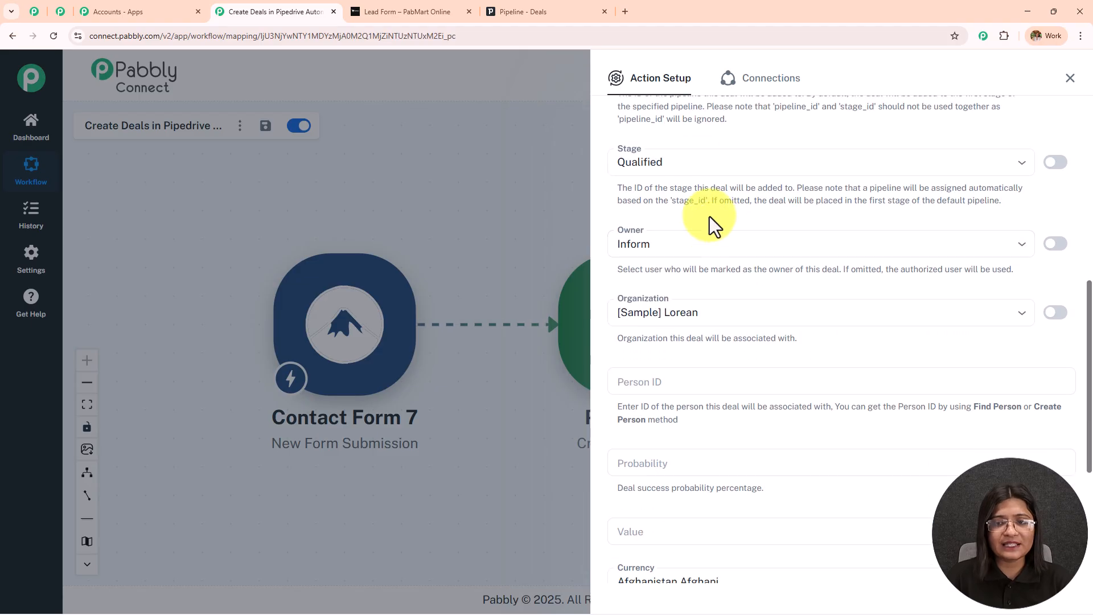
pyautogui.click(695, 161)
pyautogui.click(695, 193)
pyautogui.scroll(-2, 696, 196)
# Set Organization to Pabbly and map the created person's data id into Person ID.
pyautogui.click(683, 134)
pyautogui.click(729, 196)
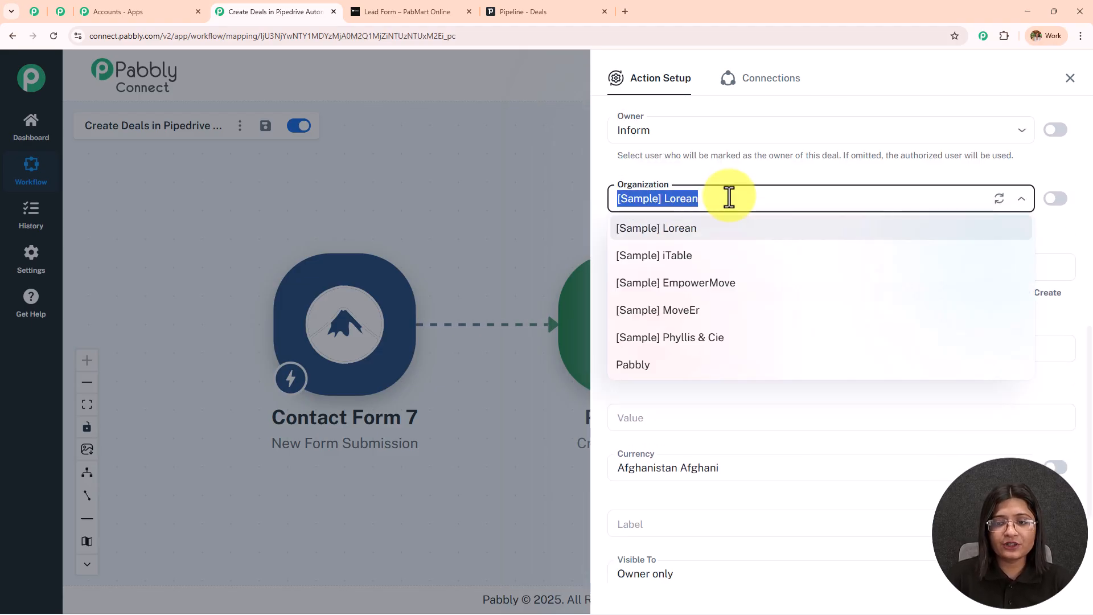
pyautogui.click(659, 377)
pyautogui.click(702, 271)
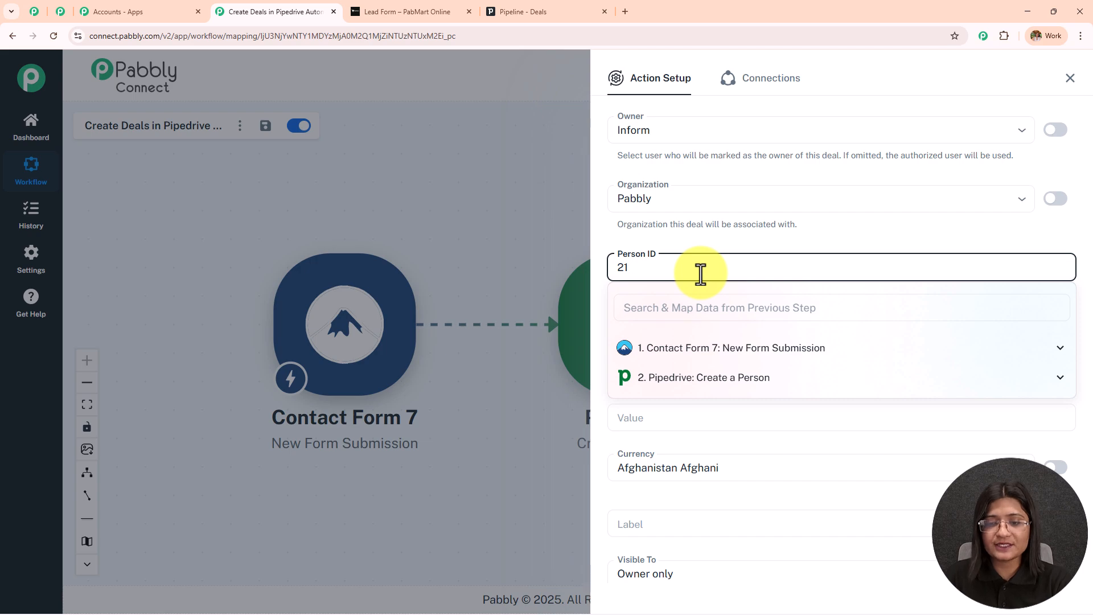
pyautogui.click(722, 391)
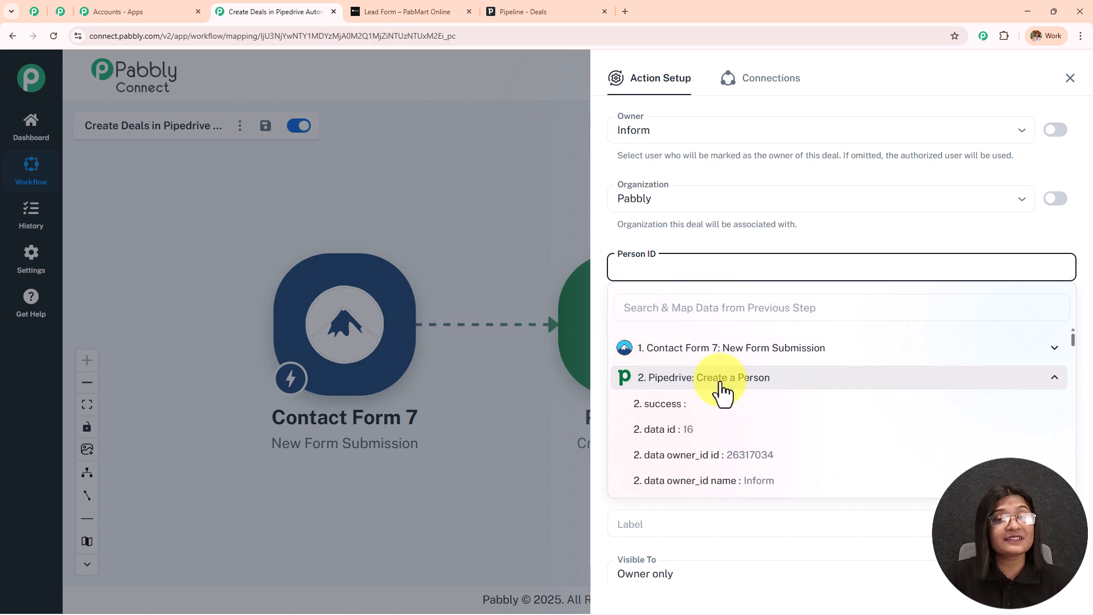
pyautogui.click(724, 431)
pyautogui.click(706, 248)
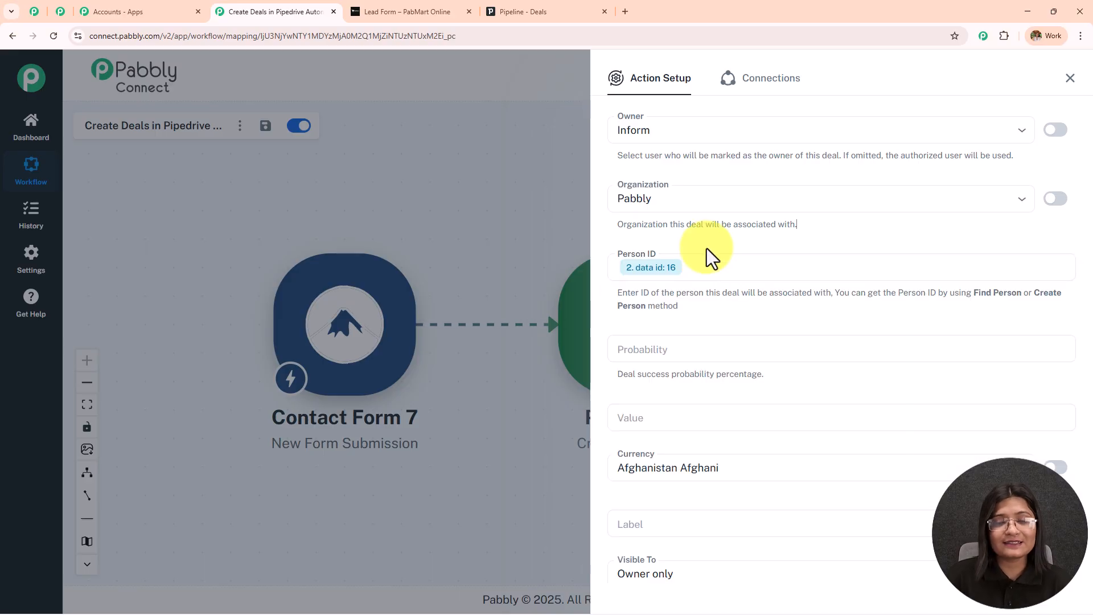
# Enter probability 100, choose Indian Rupee currency, and keep visibility as Owner only.
pyautogui.scroll(-3, 704, 247)
pyautogui.click(710, 194)
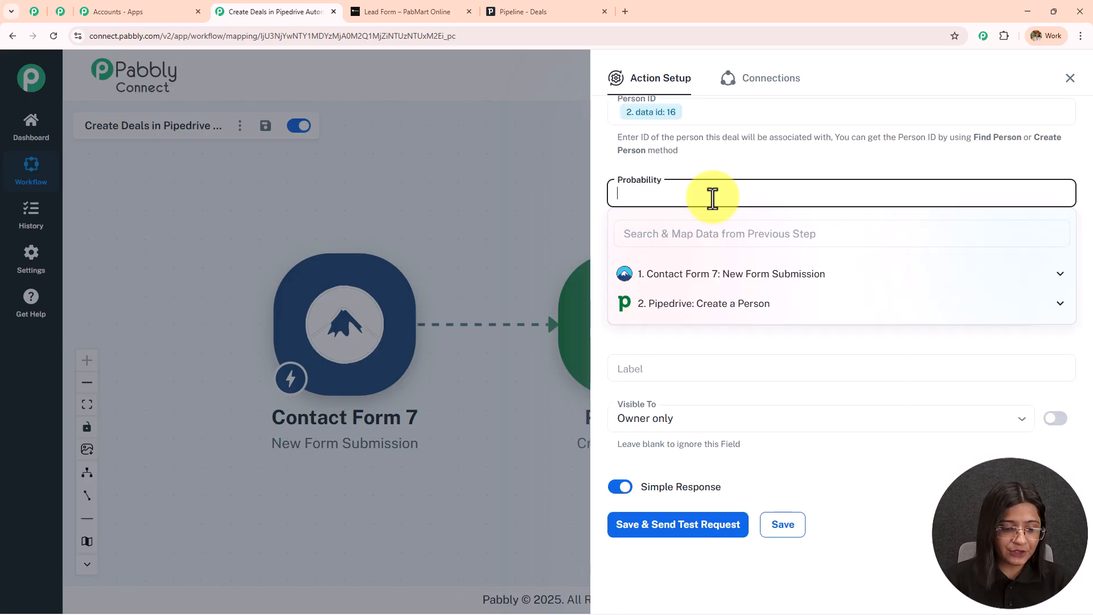
pyautogui.click(699, 155)
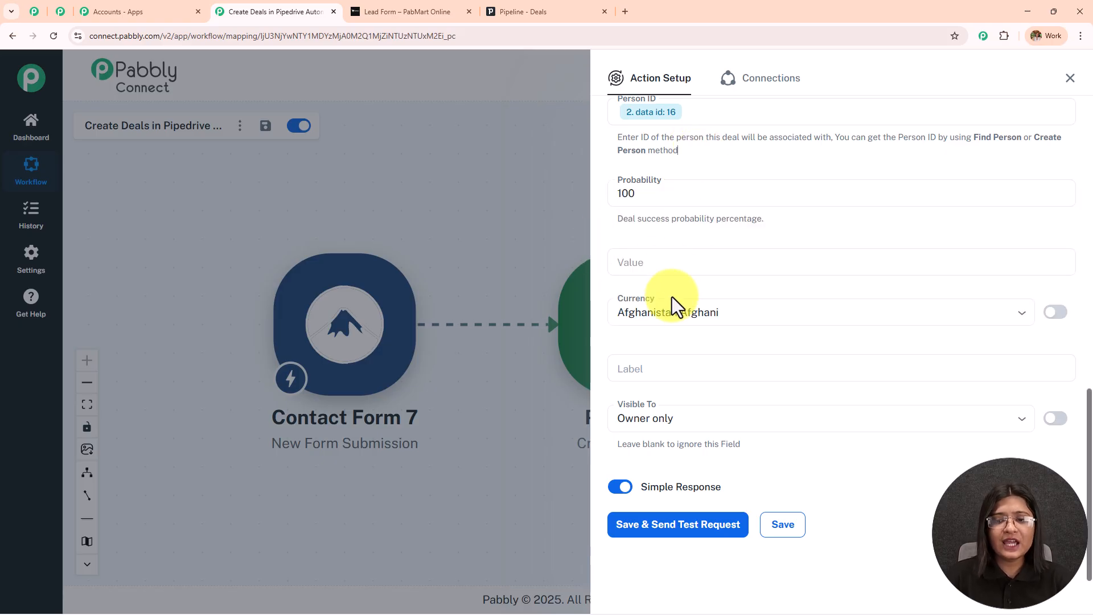
pyautogui.click(691, 312)
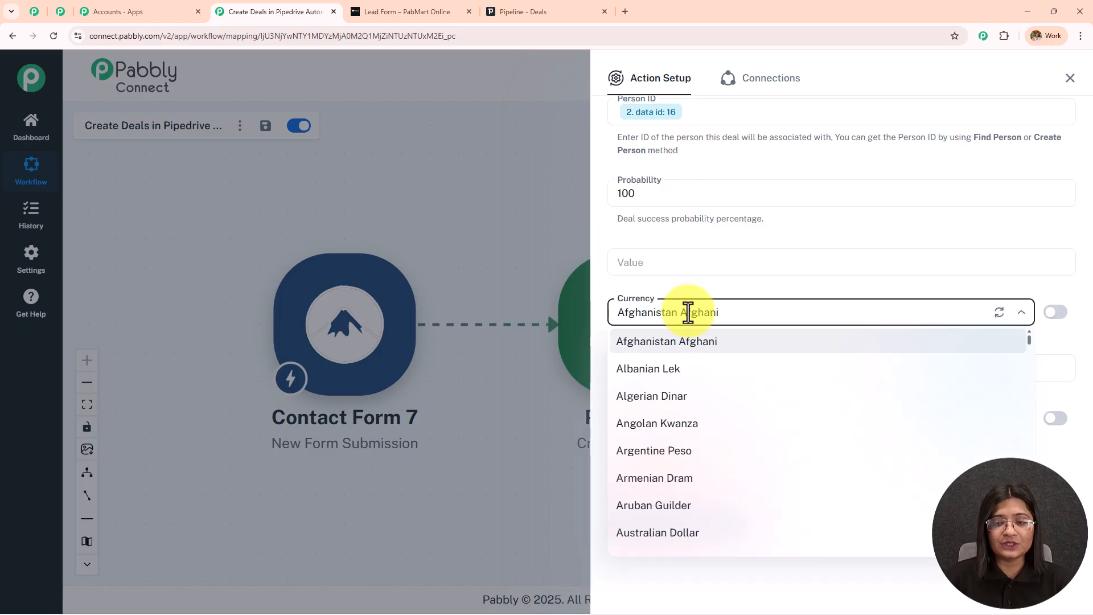
pyautogui.write('indian')
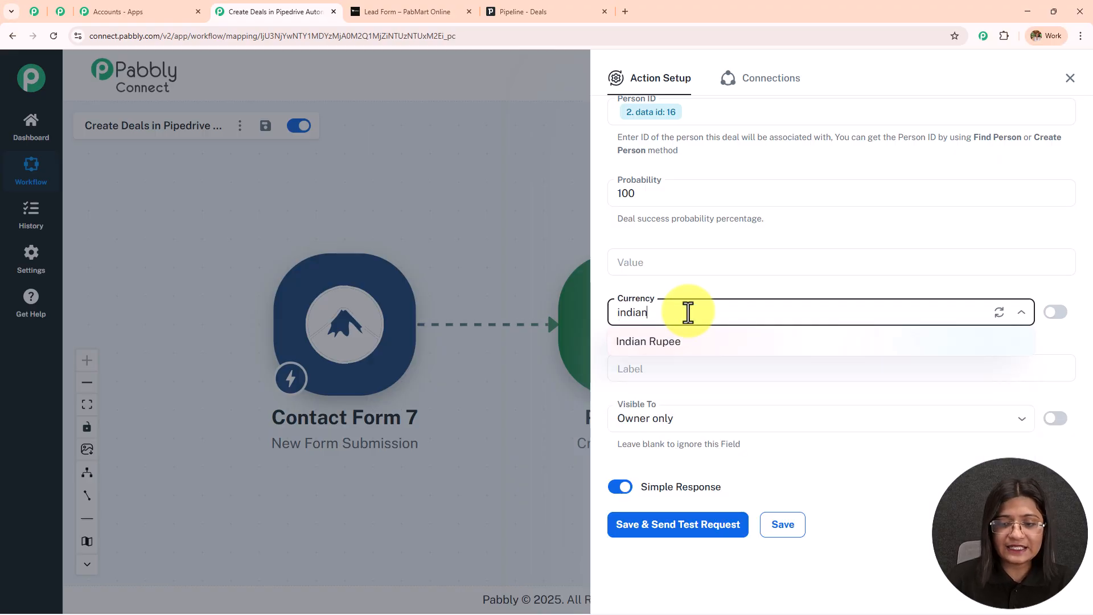
pyautogui.click(694, 344)
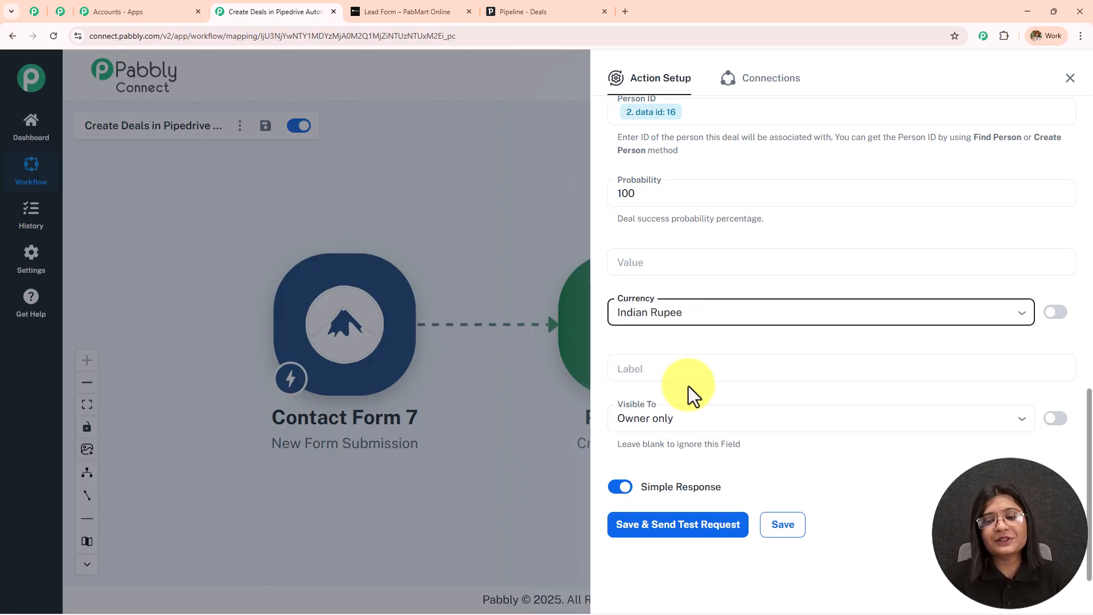
pyautogui.click(714, 423)
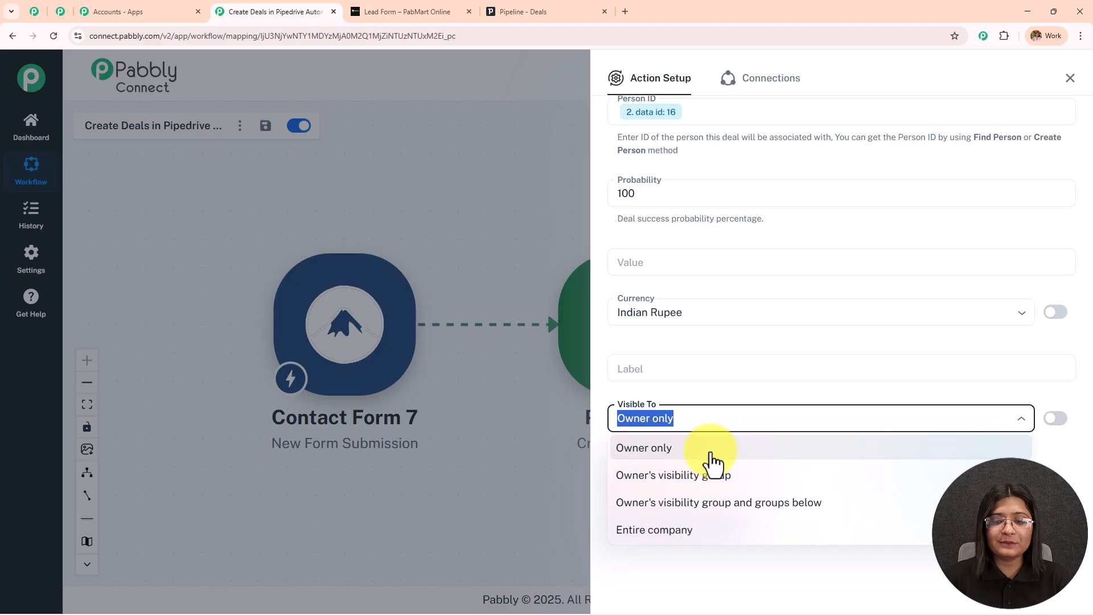
pyautogui.press('Escape')
pyautogui.scroll(4, 762, 409)
pyautogui.scroll(3, 763, 408)
pyautogui.scroll(3, 763, 407)
pyautogui.scroll(-5, 762, 407)
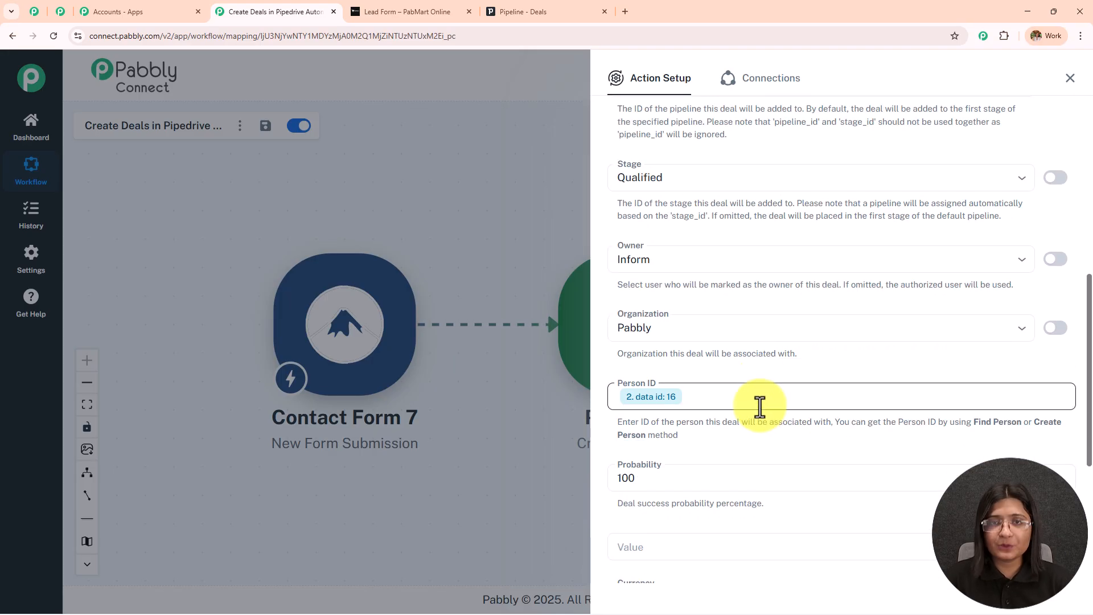
pyautogui.scroll(-5, 757, 405)
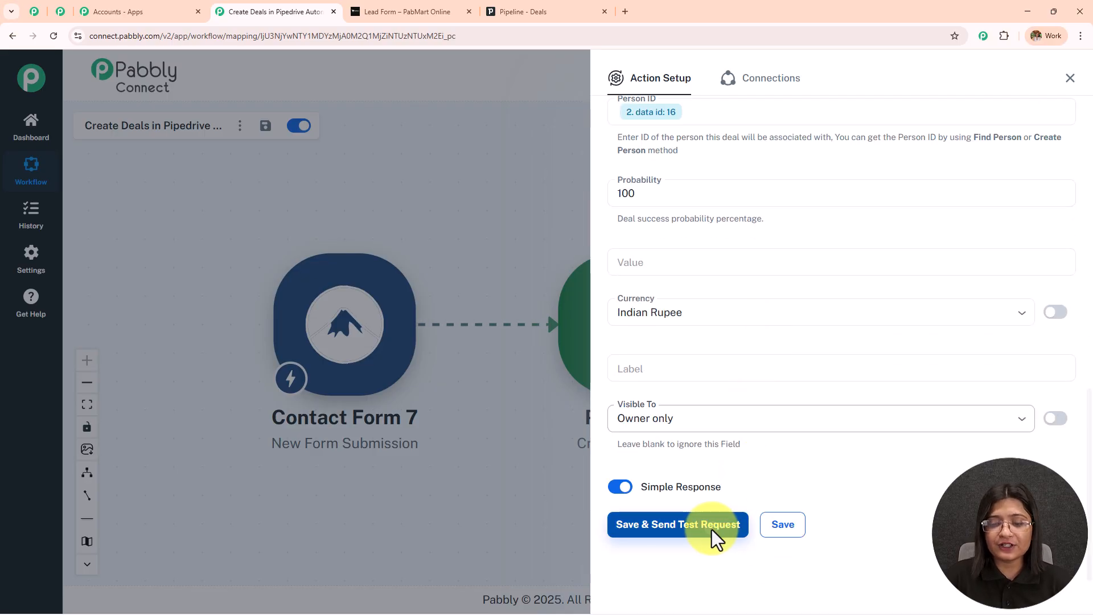
# Save and test the Create Deal step, confirming success true with deal id 14, then view Pipedrive's deals board.
pyautogui.click(714, 541)
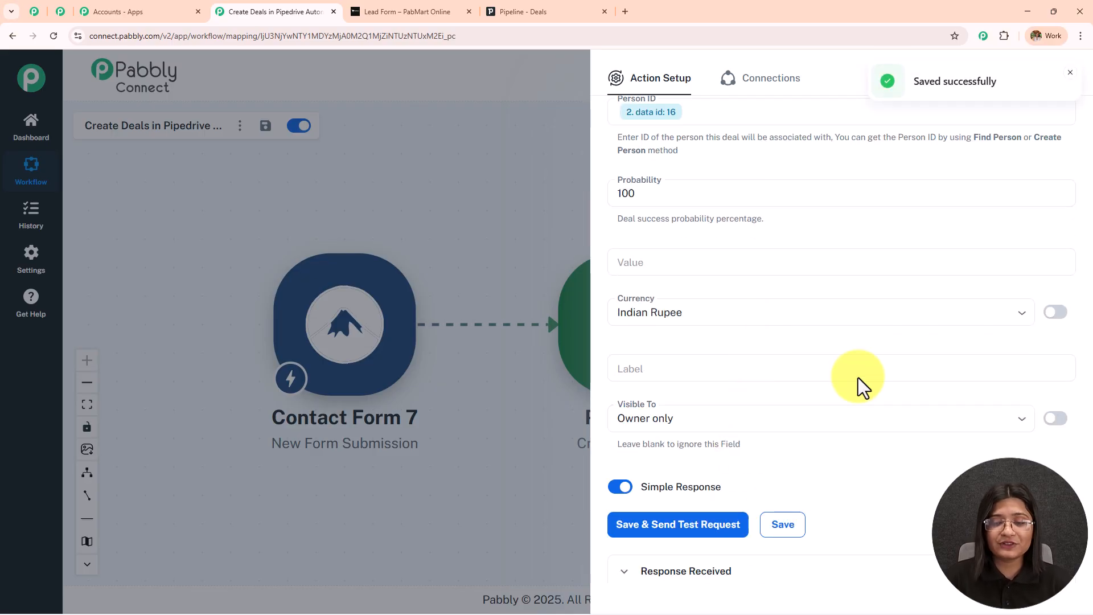
pyautogui.scroll(-2, 857, 377)
pyautogui.scroll(-5, 857, 378)
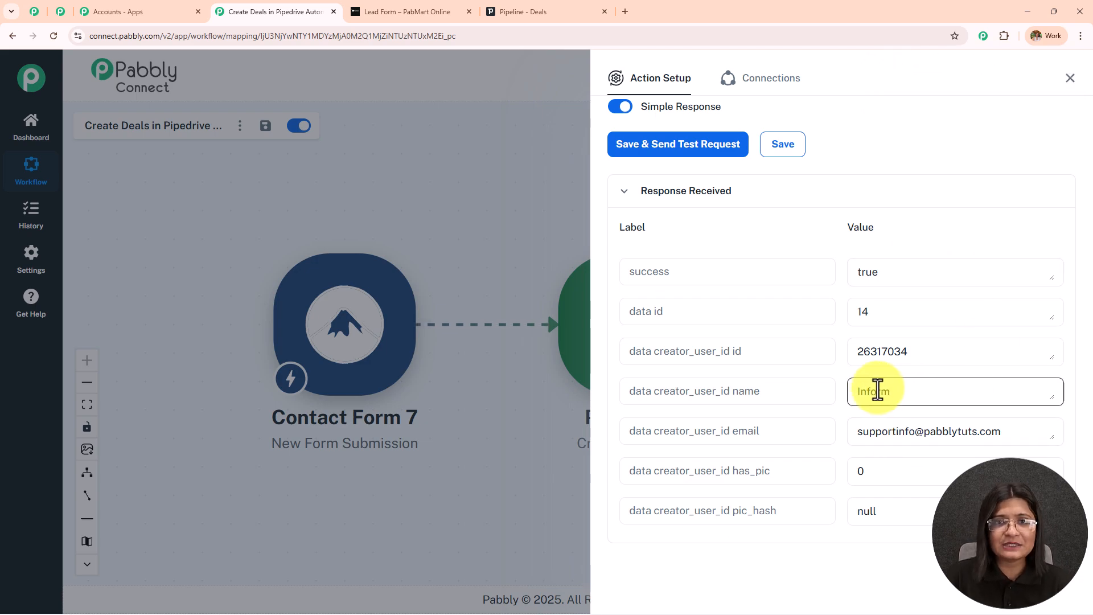
pyautogui.click(527, 11)
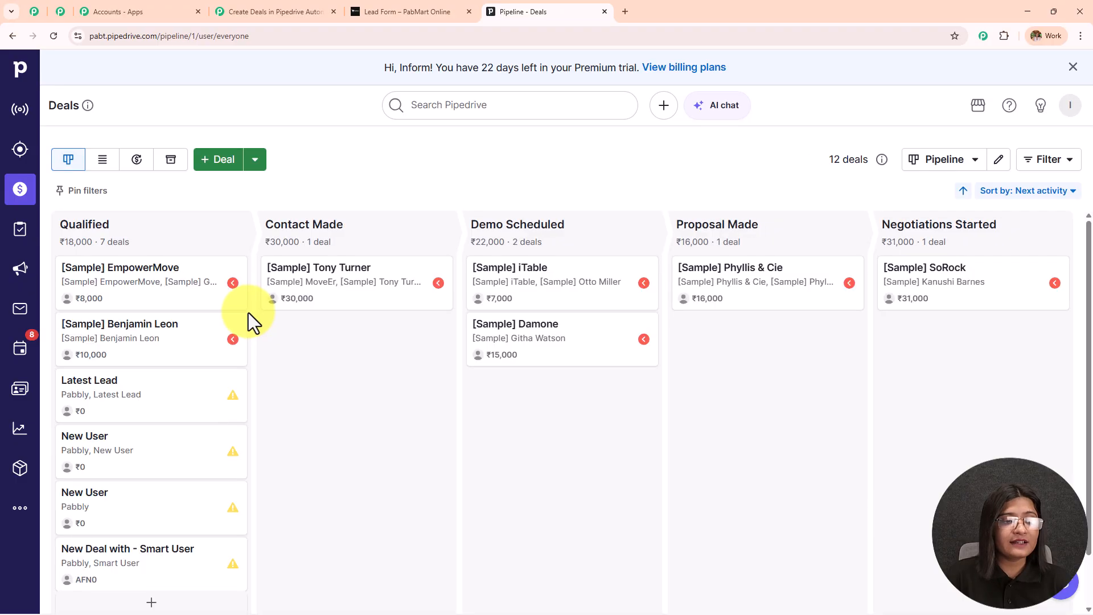
# Check that the Latest Lead deal in Qualified links to the customer person and Pabbly organization.
pyautogui.scroll(-1, 103, 444)
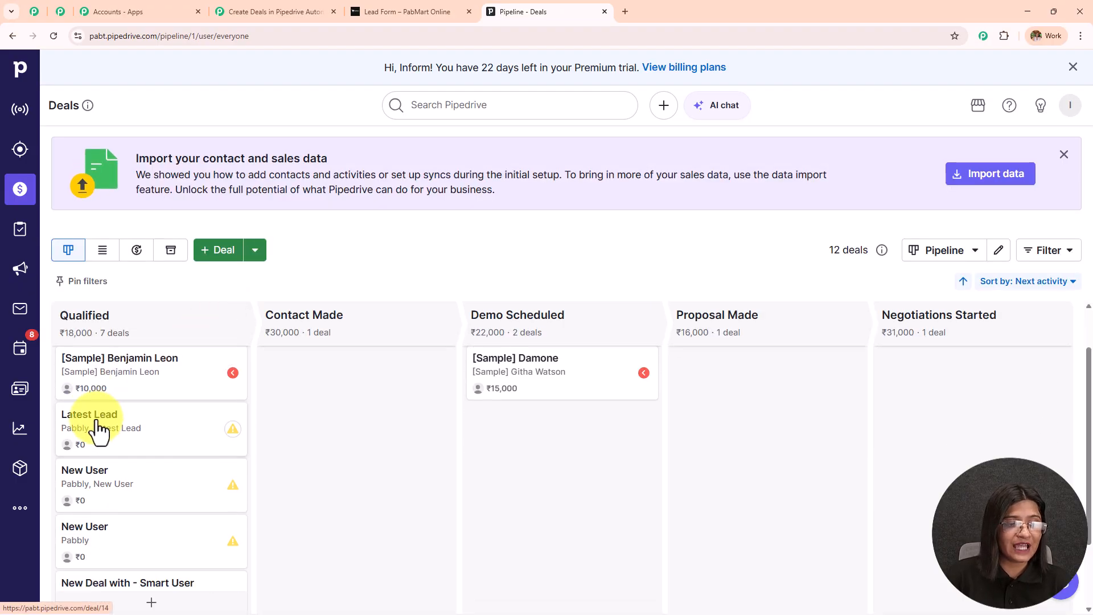
pyautogui.click(100, 436)
pyautogui.scroll(-6, 183, 369)
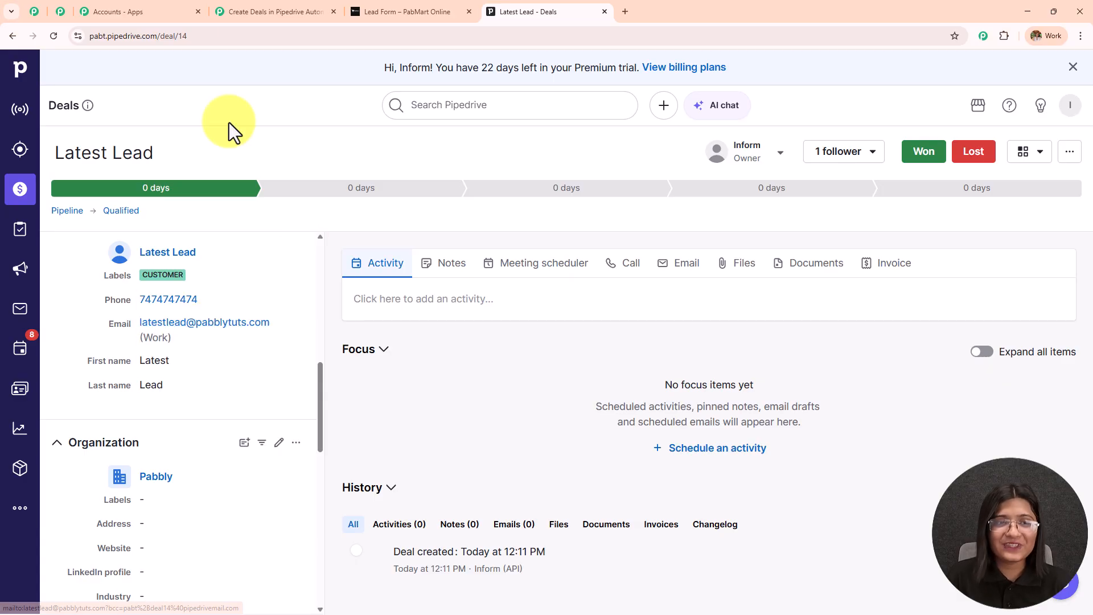
pyautogui.click(262, 11)
pyautogui.click(1070, 78)
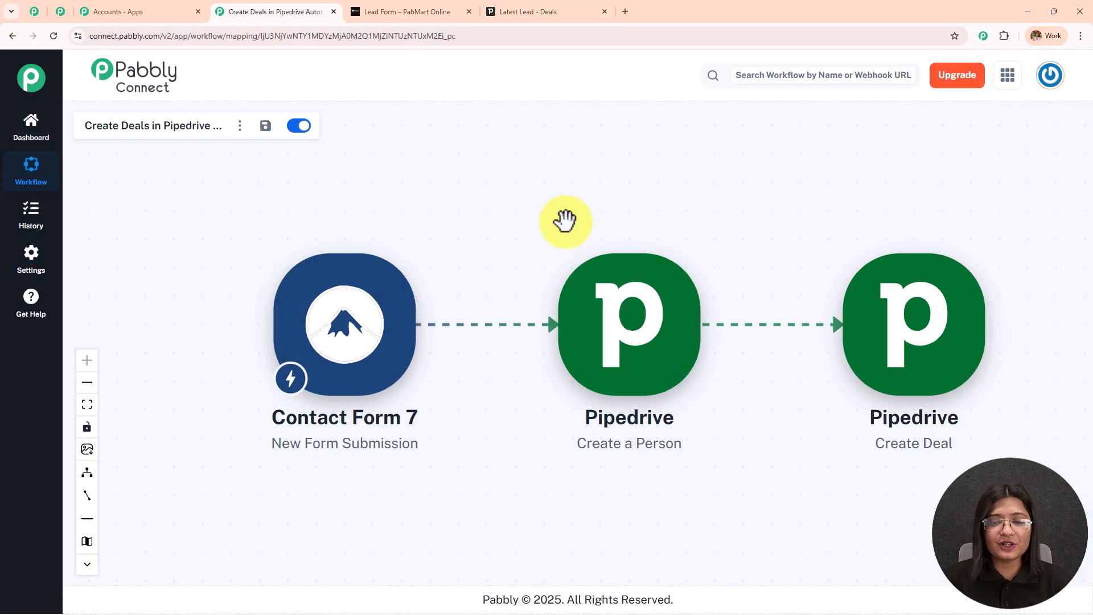
pyautogui.moveTo(639, 219); pyautogui.dragTo(587, 237)
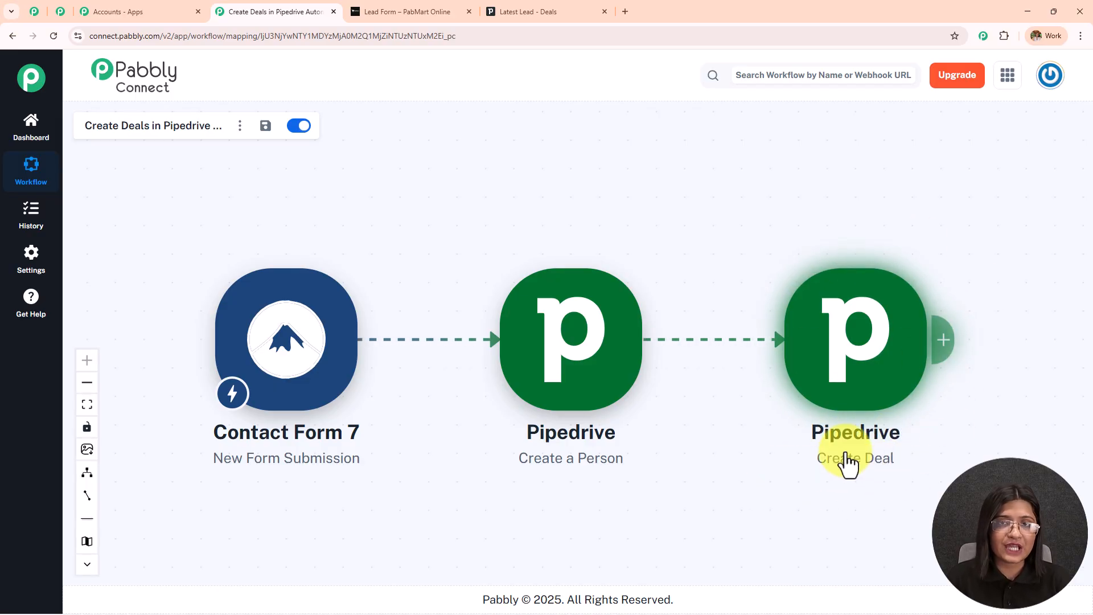
pyautogui.click(520, 11)
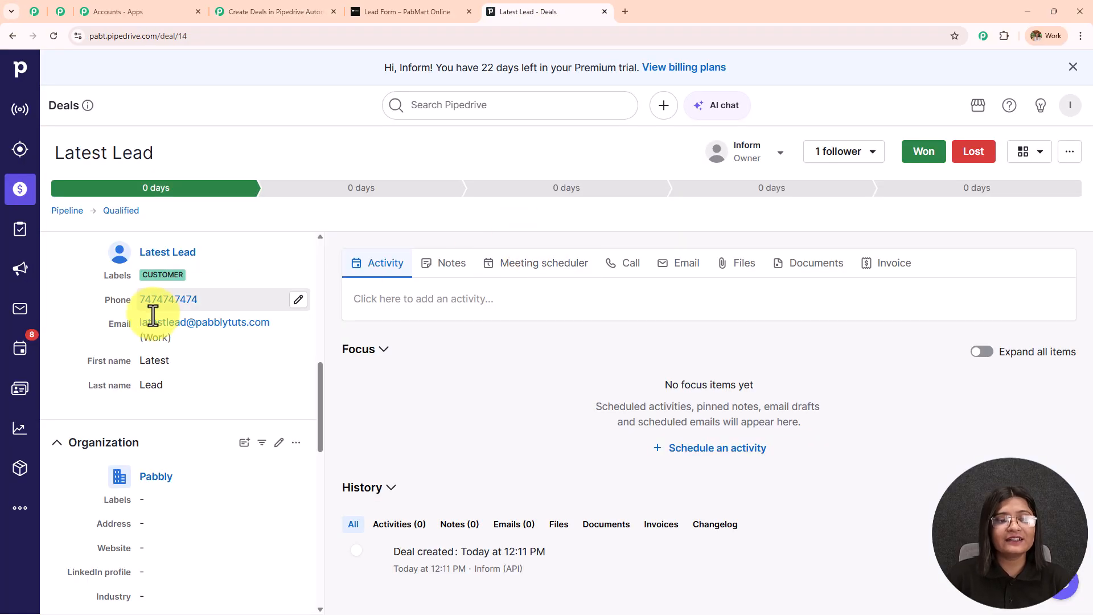
pyautogui.scroll(4, 213, 439)
pyautogui.scroll(-4, 213, 439)
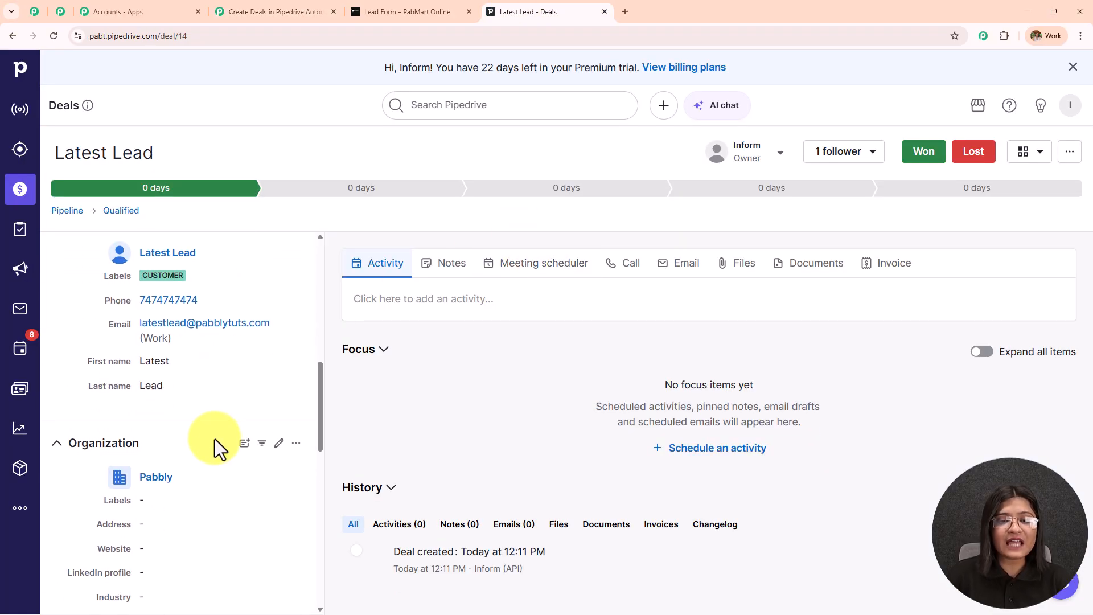
pyautogui.click(282, 3)
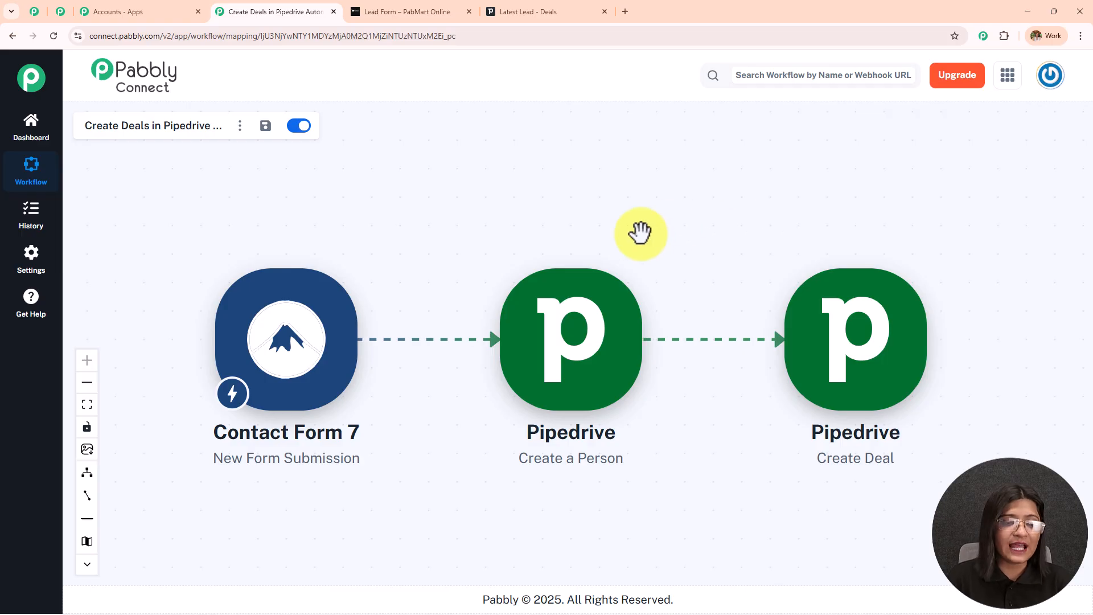